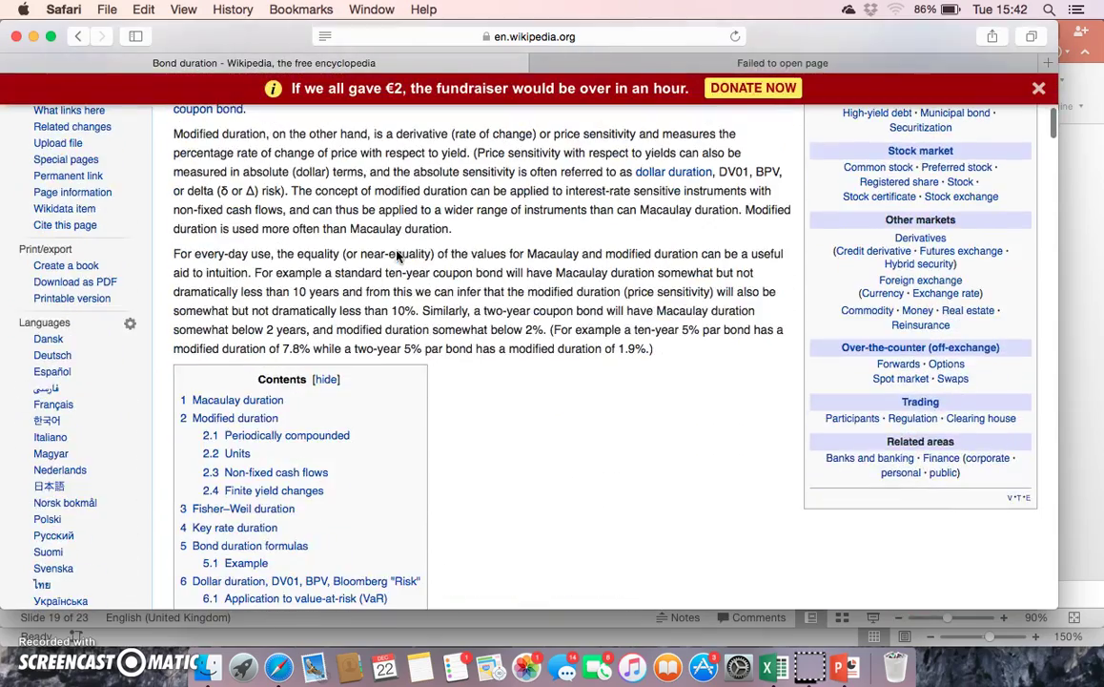
Scroll the Bond duration article to its Macaulay duration section, then minimize Safari.
{"action": "scroll", "coordinate": [399, 256], "scroll_direction": "up", "scroll_amount": 10}
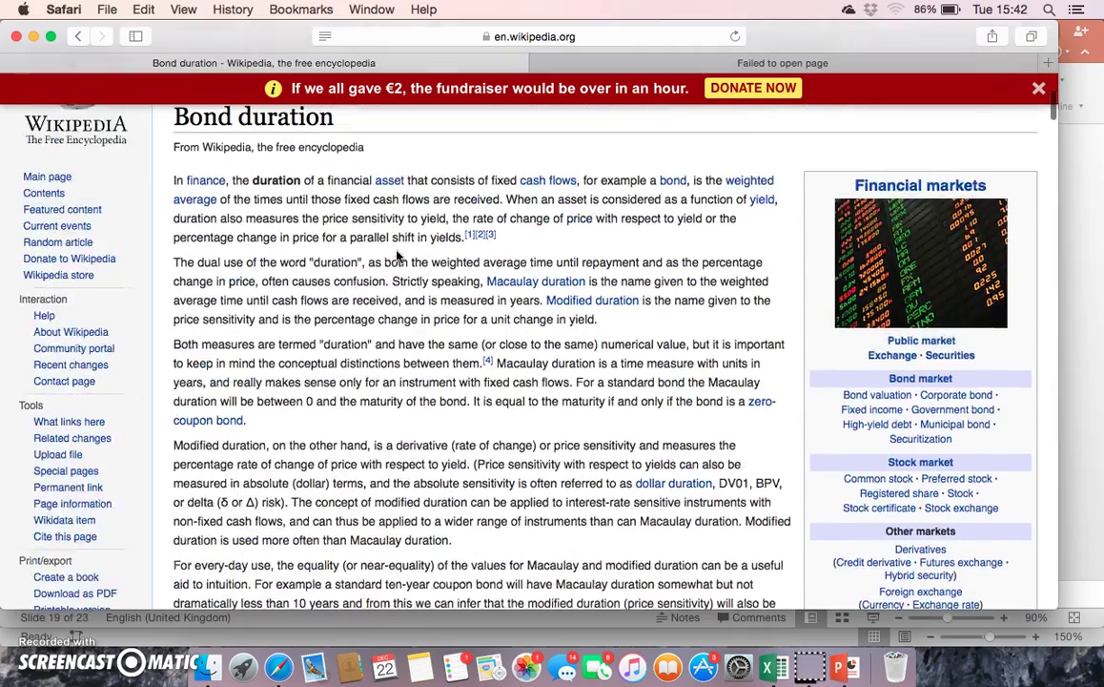
{"action": "scroll", "coordinate": [399, 256], "scroll_direction": "up", "scroll_amount": 2}
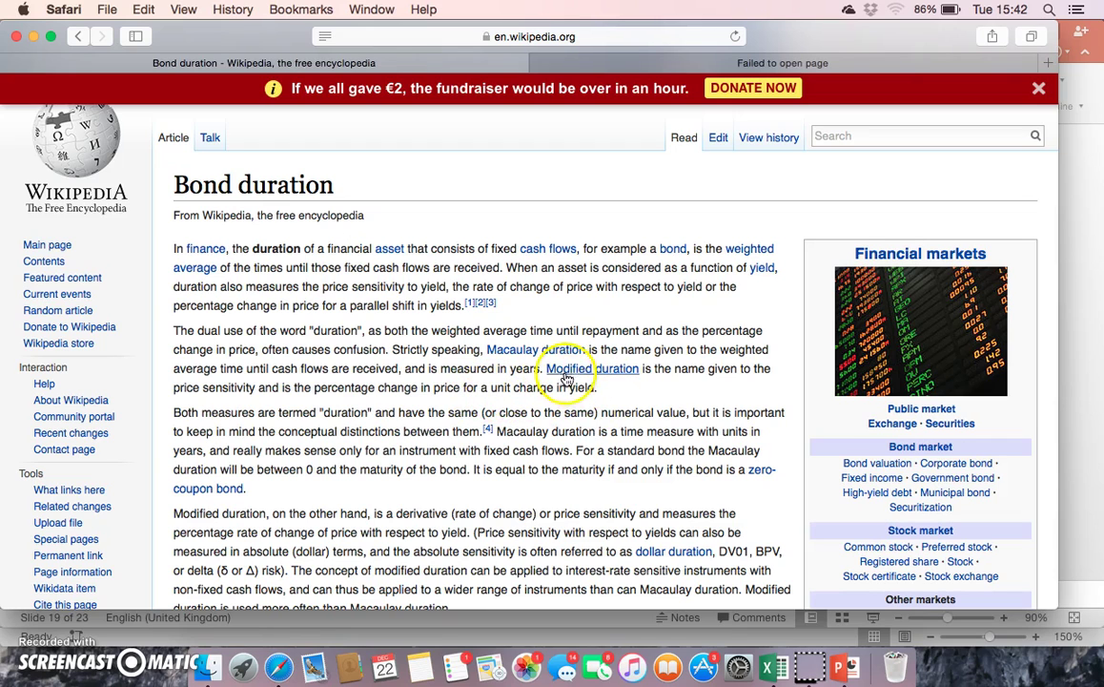
{"action": "scroll", "coordinate": [592, 410], "scroll_direction": "down", "scroll_amount": 10}
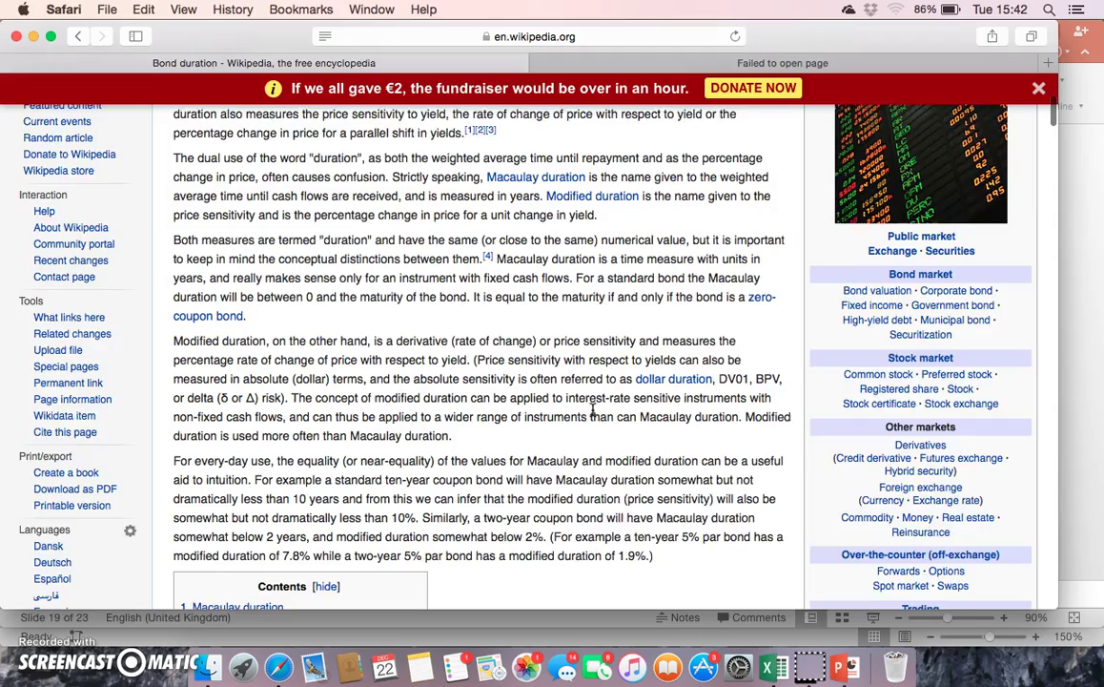
{"action": "scroll", "coordinate": [592, 410], "scroll_direction": "down", "scroll_amount": 10}
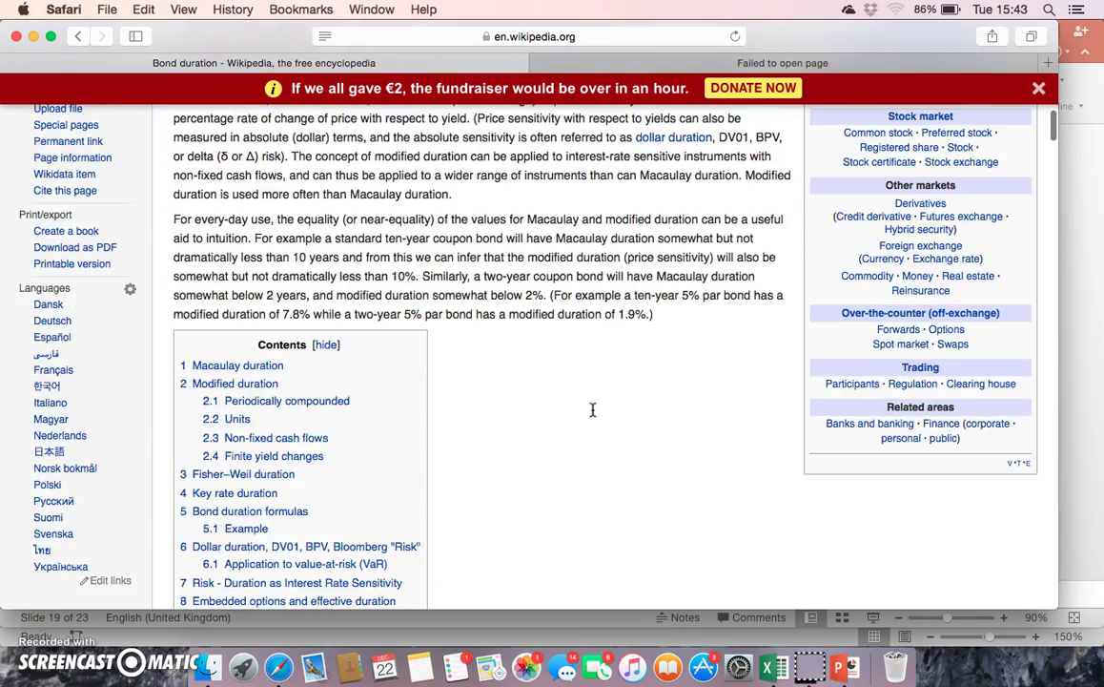
{"action": "scroll", "coordinate": [592, 410], "scroll_direction": "down", "scroll_amount": 2}
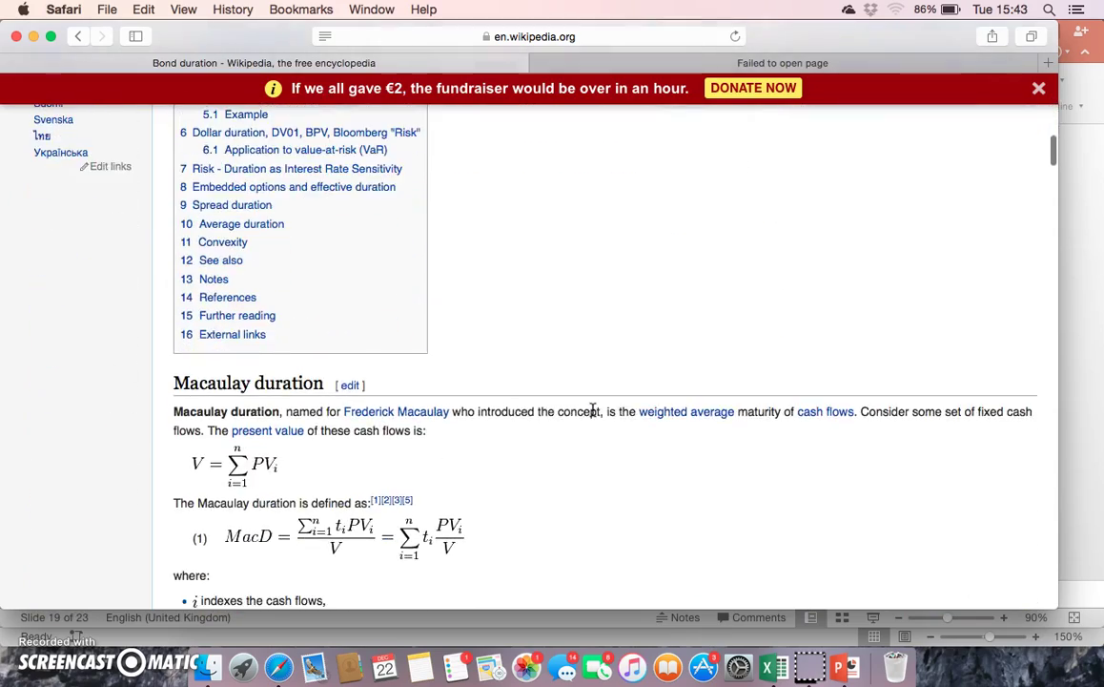
{"action": "scroll", "coordinate": [592, 410], "scroll_direction": "down", "scroll_amount": 6}
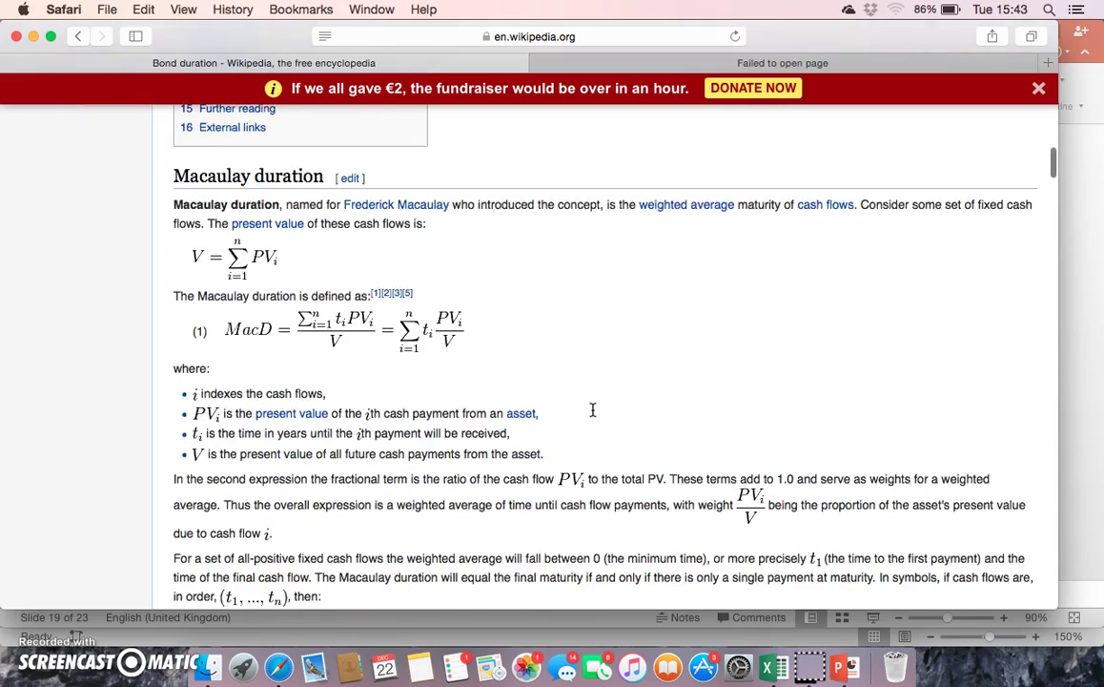
{"action": "scroll", "coordinate": [592, 410], "scroll_direction": "down", "scroll_amount": 10}
{"action": "scroll", "coordinate": [592, 410], "scroll_direction": "down", "scroll_amount": 5}
{"action": "scroll", "coordinate": [592, 410], "scroll_direction": "up", "scroll_amount": 4}
{"action": "scroll", "coordinate": [592, 410], "scroll_direction": "down", "scroll_amount": 8}
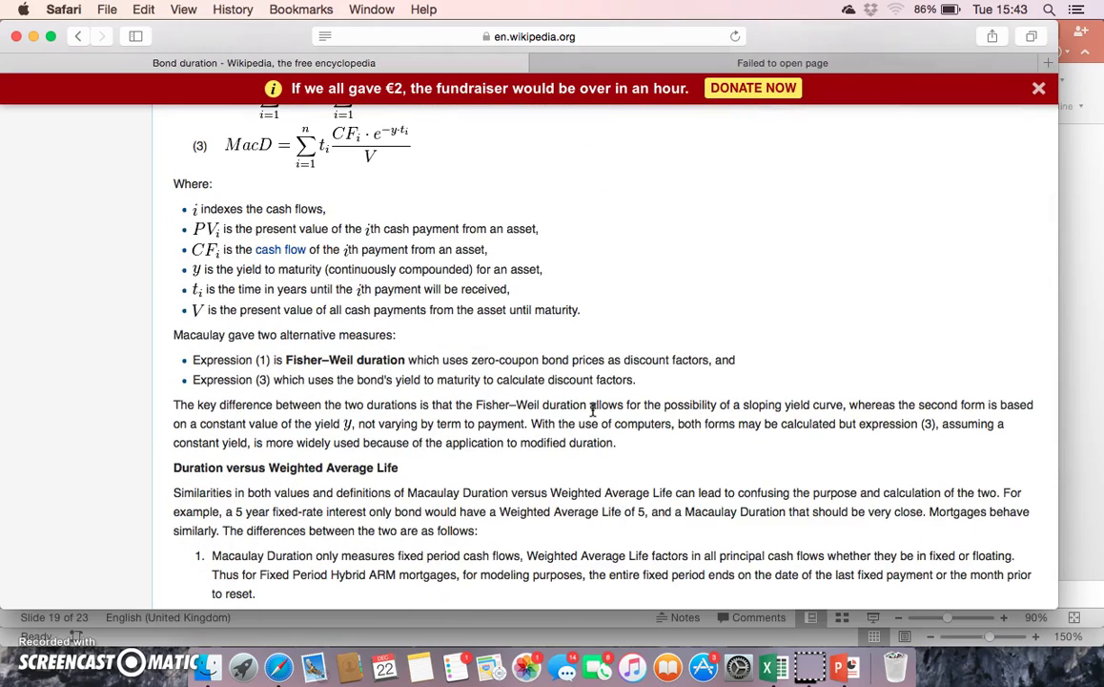
{"action": "scroll", "coordinate": [592, 410], "scroll_direction": "up", "scroll_amount": 12}
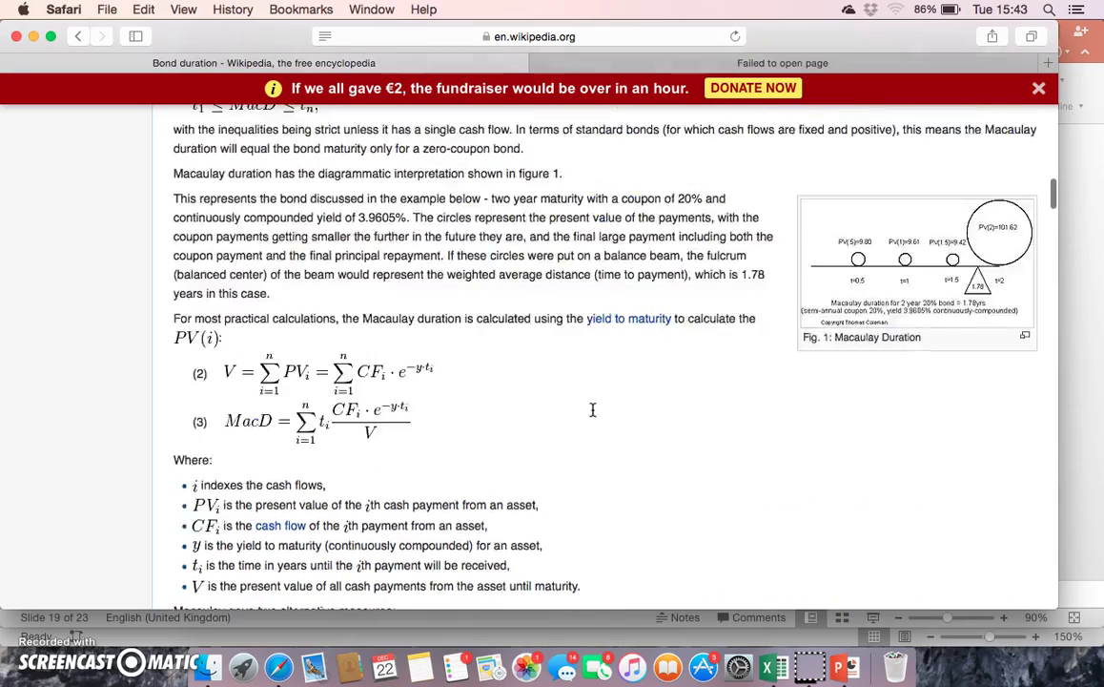
{"action": "scroll", "coordinate": [592, 410], "scroll_direction": "up", "scroll_amount": 11}
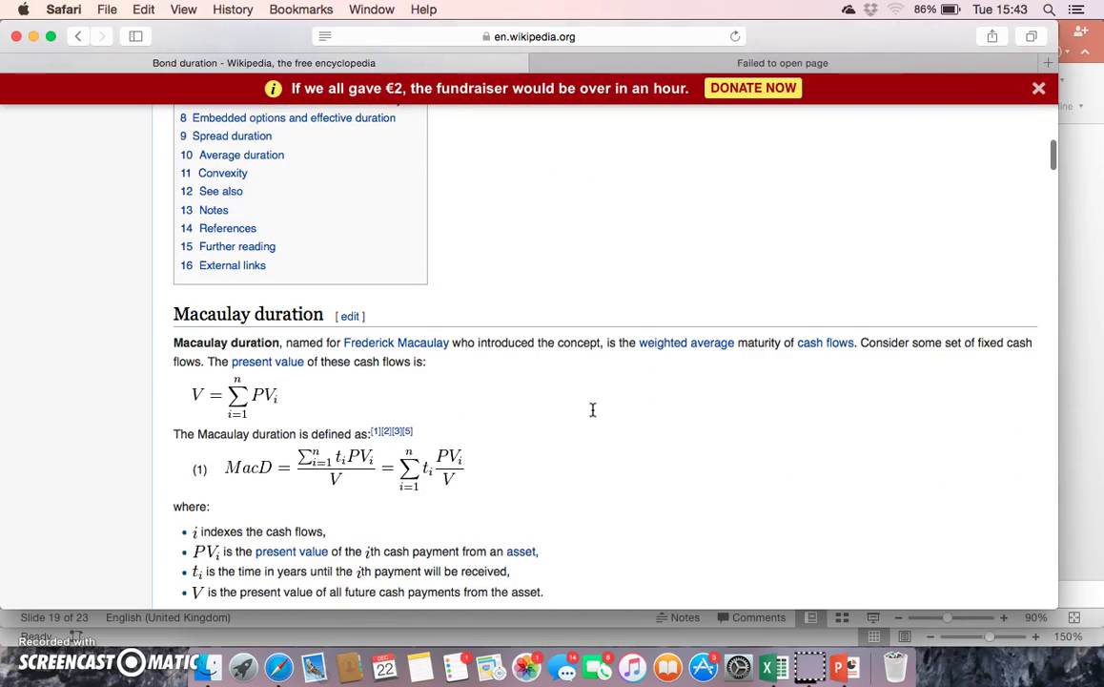
{"action": "scroll", "coordinate": [592, 410], "scroll_direction": "down", "scroll_amount": 2}
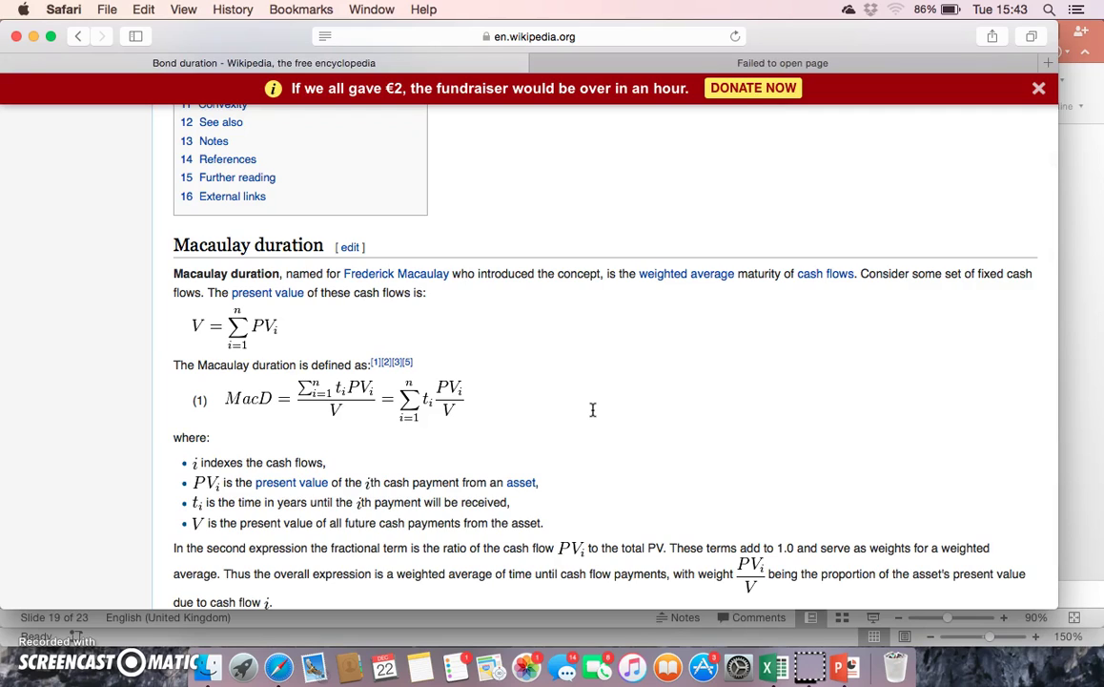
{"action": "left_click", "coordinate": [34, 38]}
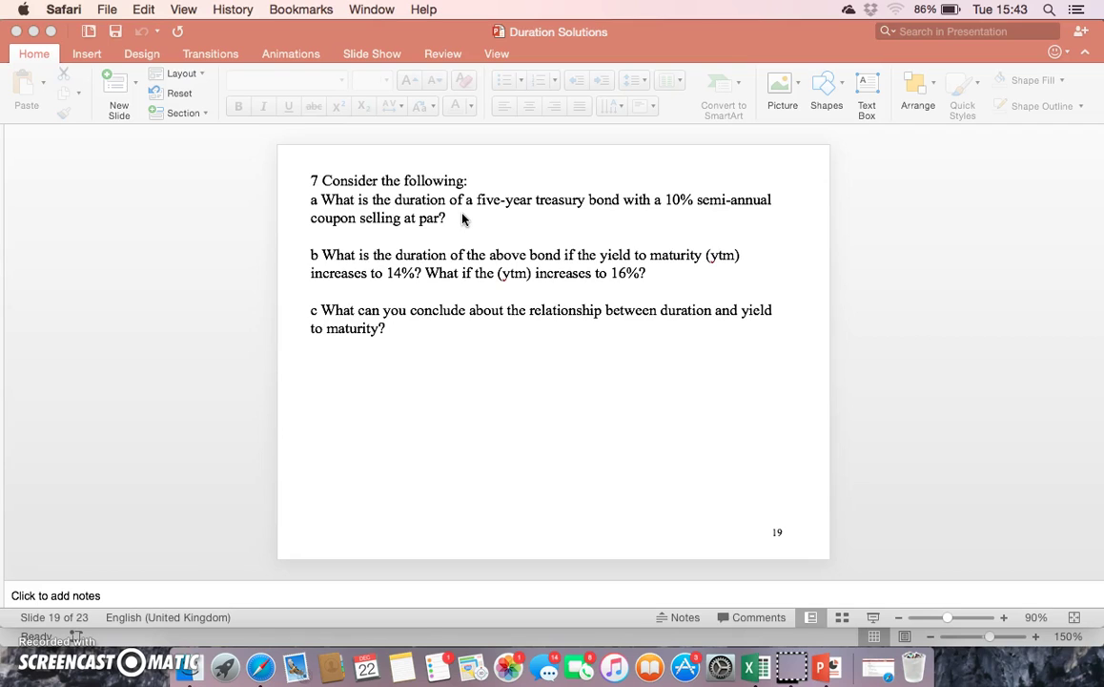
Bring PowerPoint forward, go to slide 20 and zoom in on the duration tables.
{"action": "left_click", "coordinate": [527, 337]}
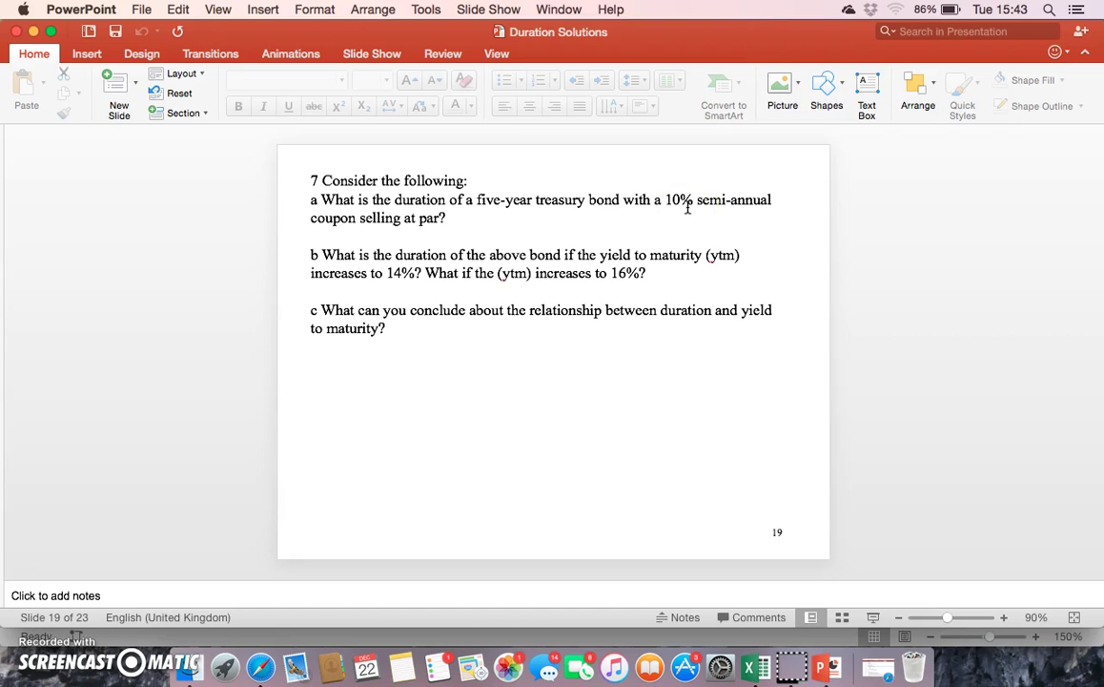
{"action": "key", "text": "Down"}
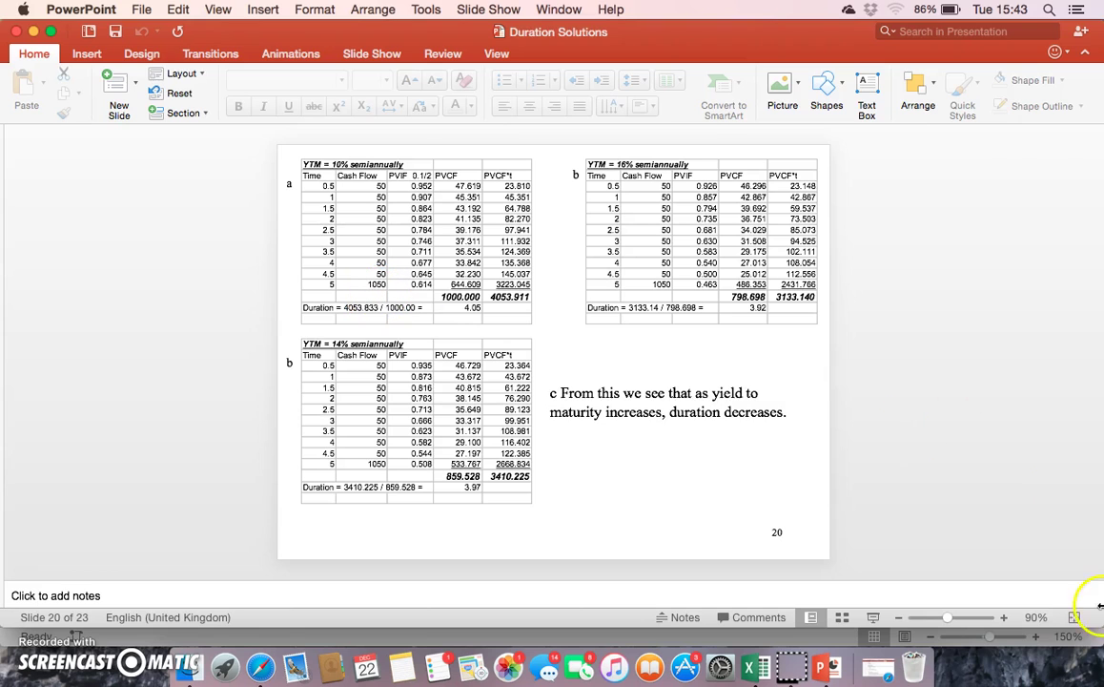
{"action": "left_click", "coordinate": [1003, 620]}
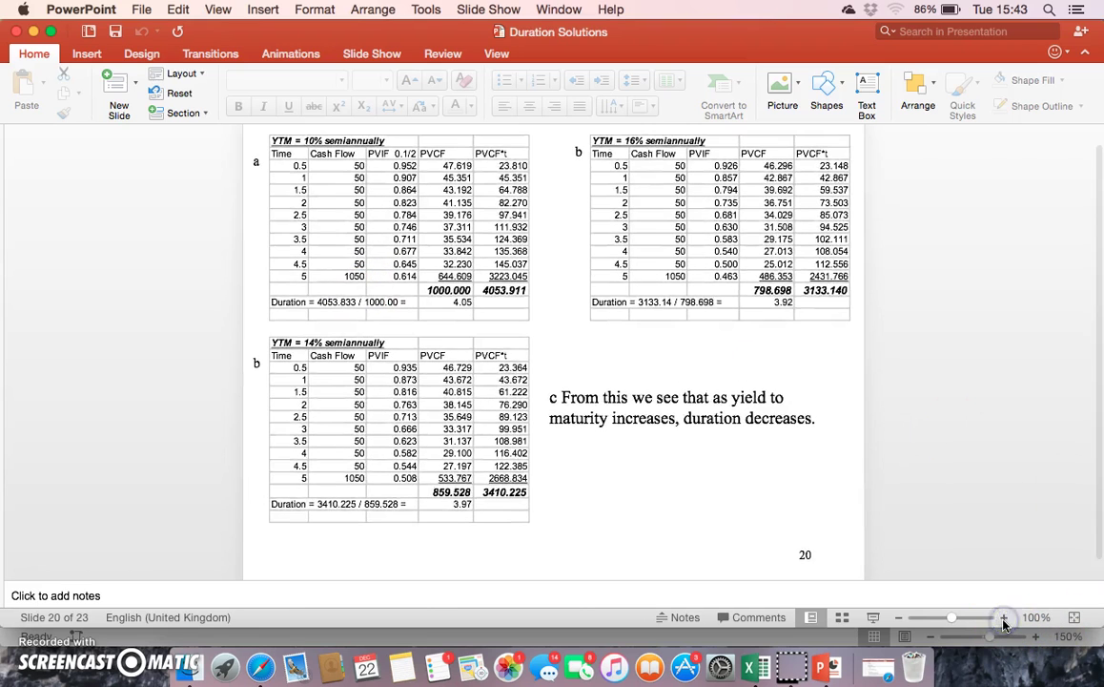
{"action": "left_click", "coordinate": [1003, 620]}
{"action": "left_click", "coordinate": [1003, 620]}
{"action": "key", "text": "Page_Up"}
{"action": "key", "text": "Page_Up"}
{"action": "key", "text": "Page_Down"}
{"action": "key", "text": "Page_Down"}
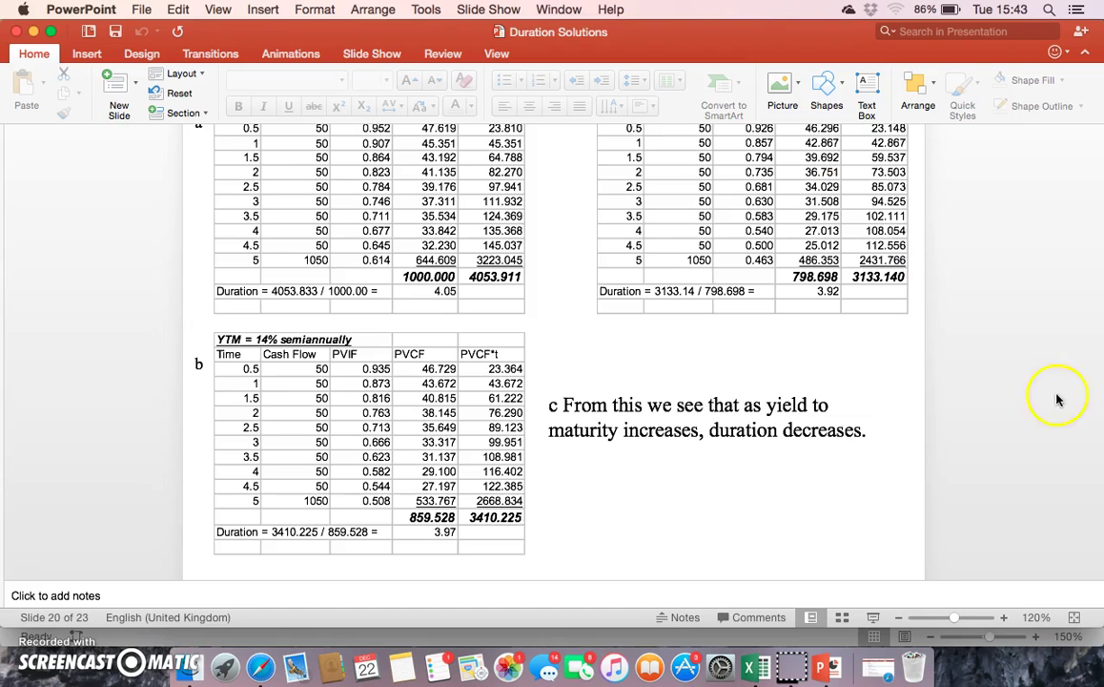
Nudge the conclusion text box, restore 100% zoom, and open the part a table in Excel.
{"action": "mouse_move", "coordinate": [879, 410]}
{"action": "left_mouse_down"}
{"action": "mouse_move", "coordinate": [875, 401]}
{"action": "mouse_move", "coordinate": [878, 421]}
{"action": "mouse_move", "coordinate": [876, 412]}
{"action": "left_mouse_up"}
{"action": "left_click", "coordinate": [753, 483]}
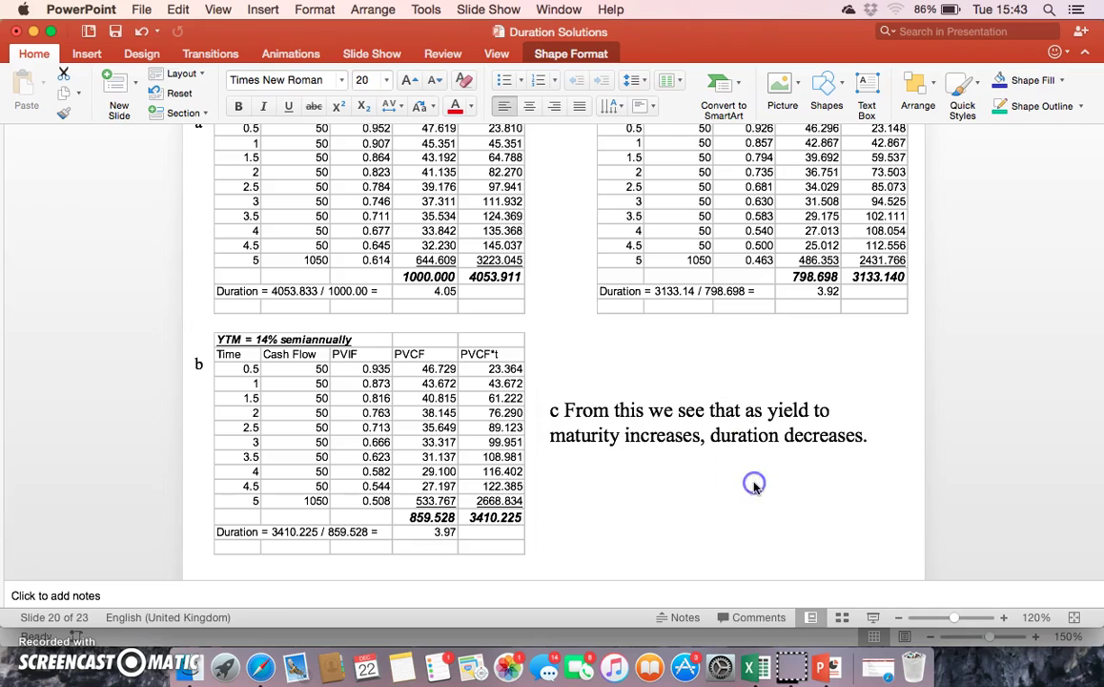
{"action": "left_click", "coordinate": [899, 617]}
{"action": "left_click", "coordinate": [899, 617]}
{"action": "left_click", "coordinate": [405, 186]}
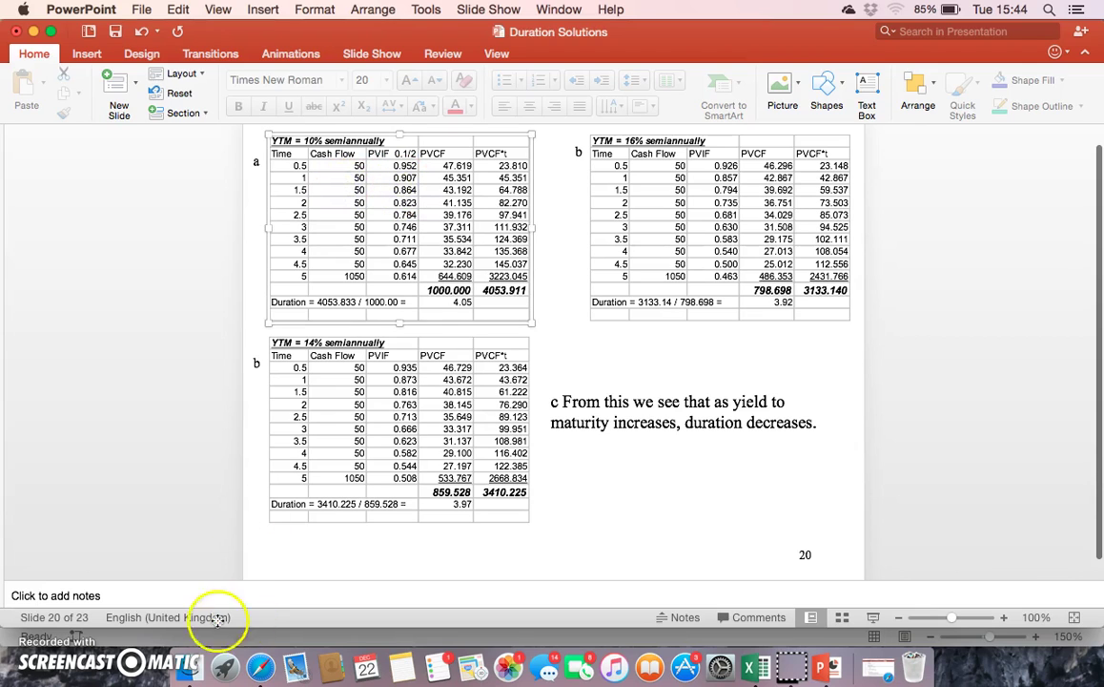
{"action": "key", "text": "super+Tab"}
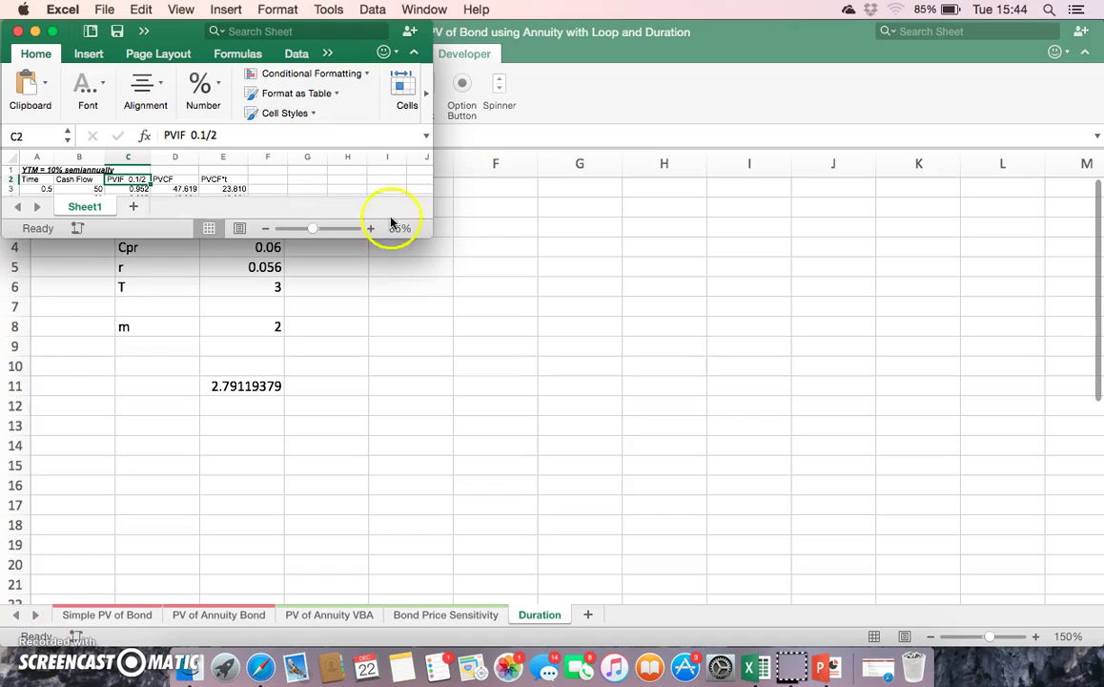
Copy the YTM = 10% semiannually duration table from the embedded worksheet.
{"action": "left_click_drag", "start_coordinate": [472, 266], "coordinate": [609, 429]}
{"action": "left_click_drag", "start_coordinate": [36, 170], "coordinate": [224, 293]}
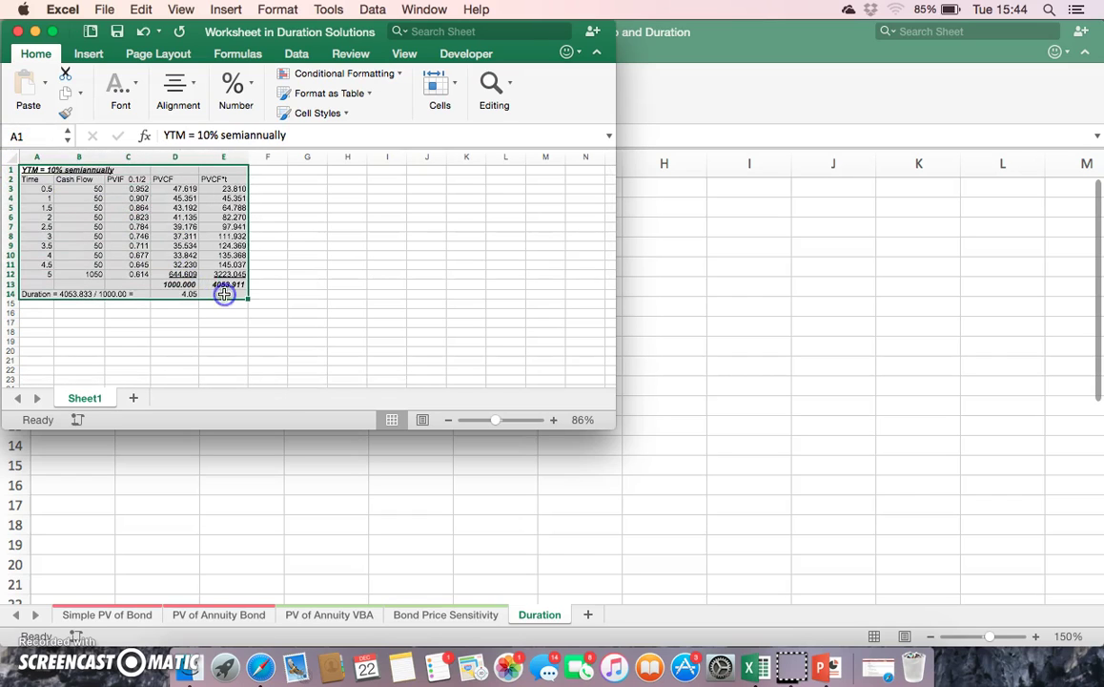
{"action": "left_click", "coordinate": [141, 9]}
{"action": "left_click", "coordinate": [152, 92]}
Paste the table into the Duration sheet at E2, giving a duration of 4.05.
{"action": "left_click", "coordinate": [21, 32]}
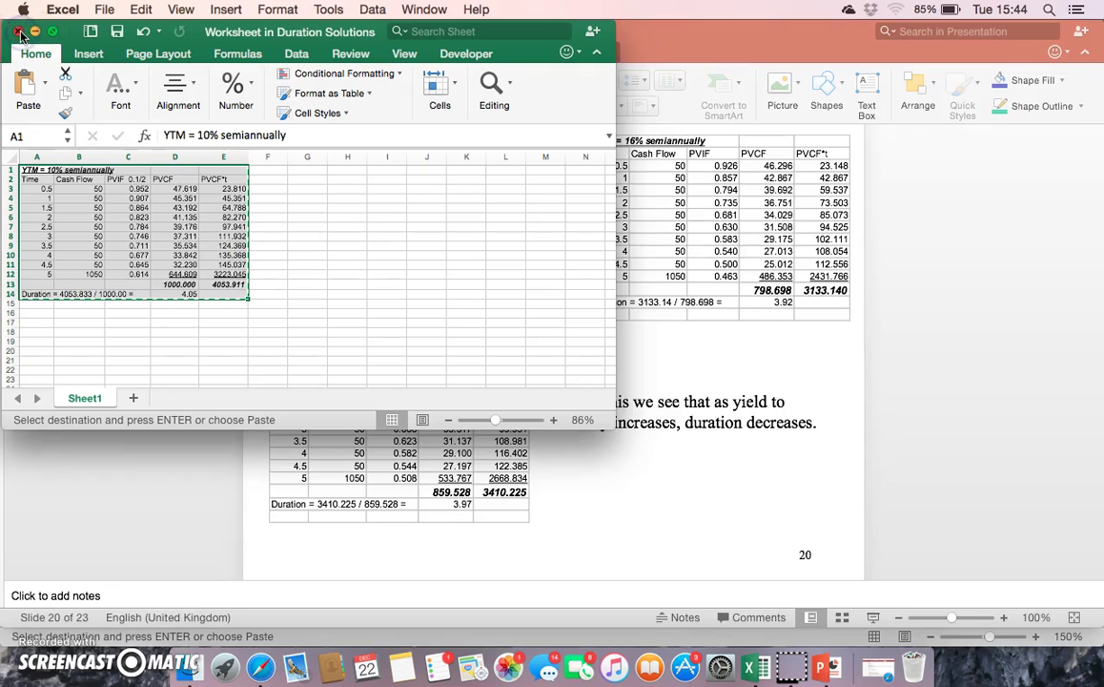
{"action": "left_click", "coordinate": [18, 33]}
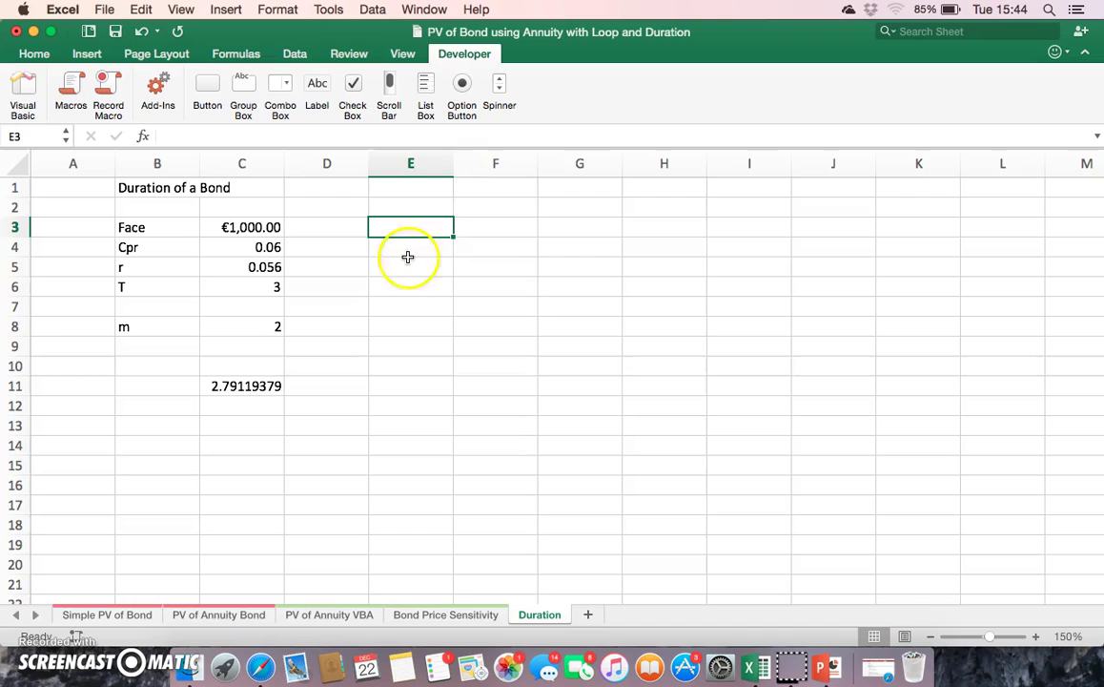
{"action": "left_click", "coordinate": [407, 206]}
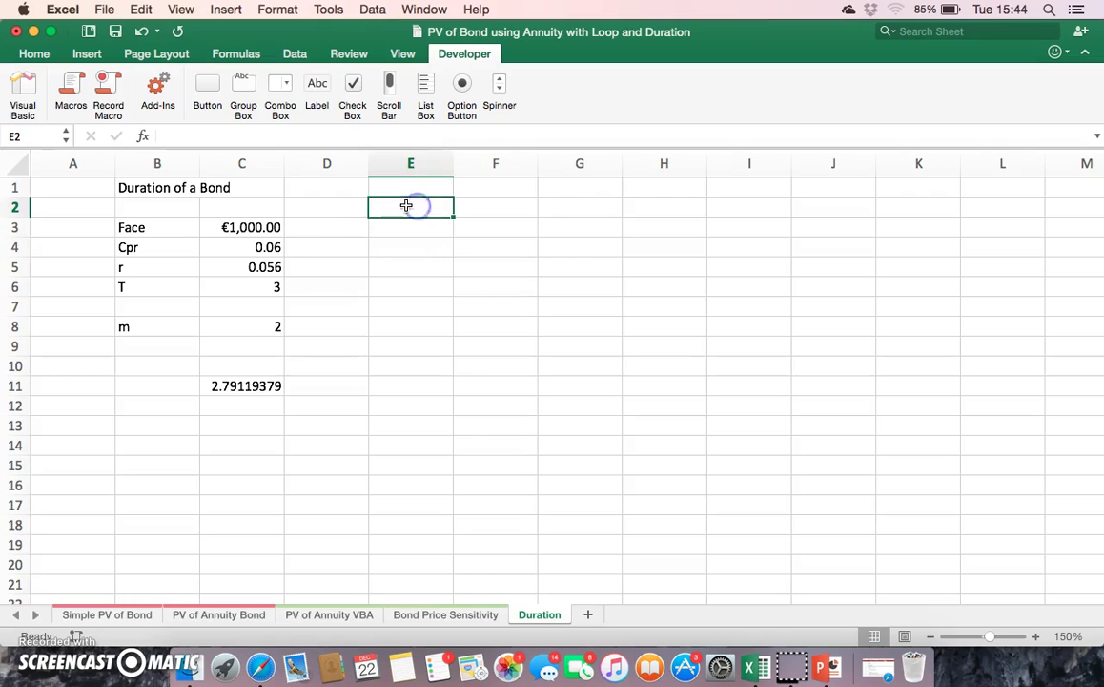
{"action": "left_click", "coordinate": [36, 55]}
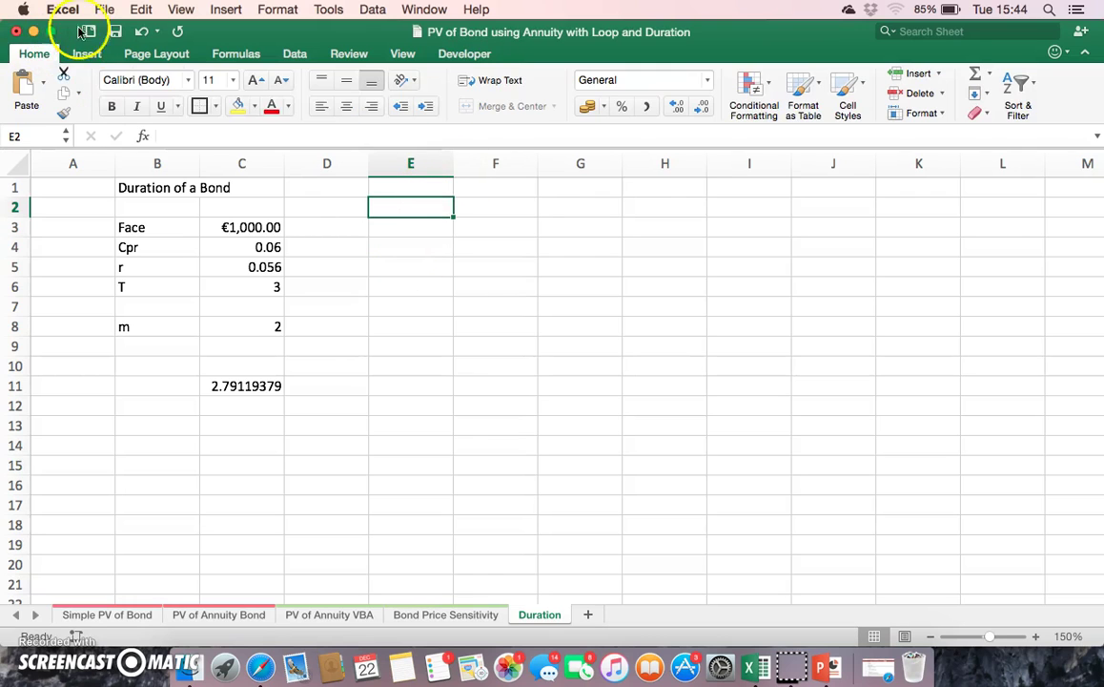
{"action": "left_click", "coordinate": [141, 10]}
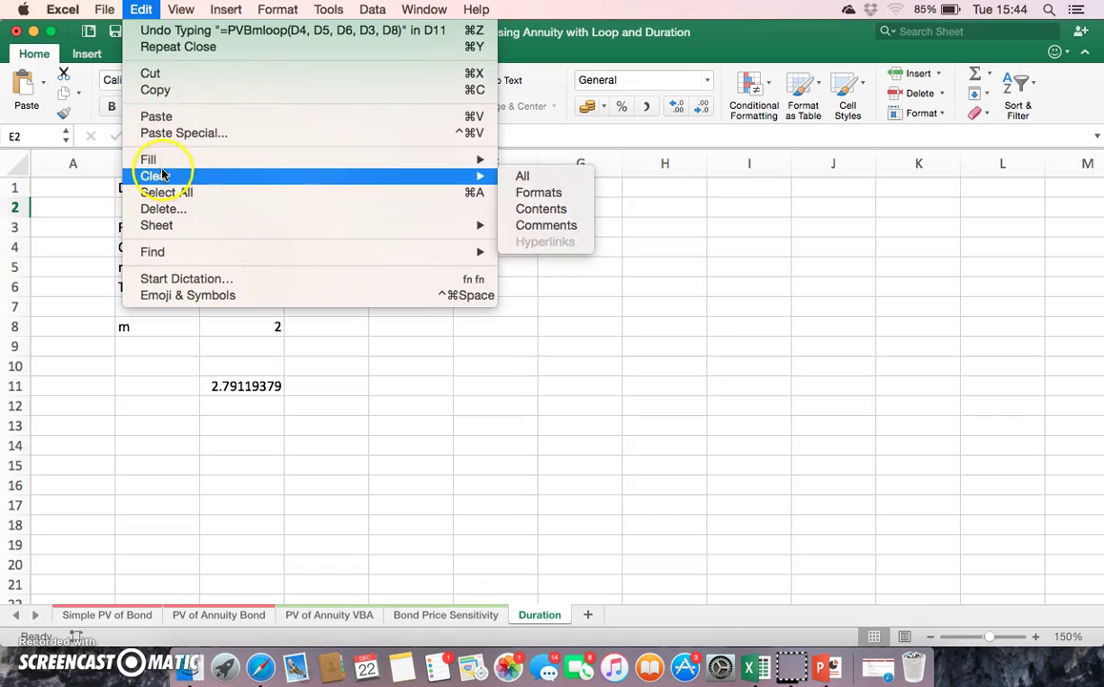
{"action": "left_click", "coordinate": [155, 115]}
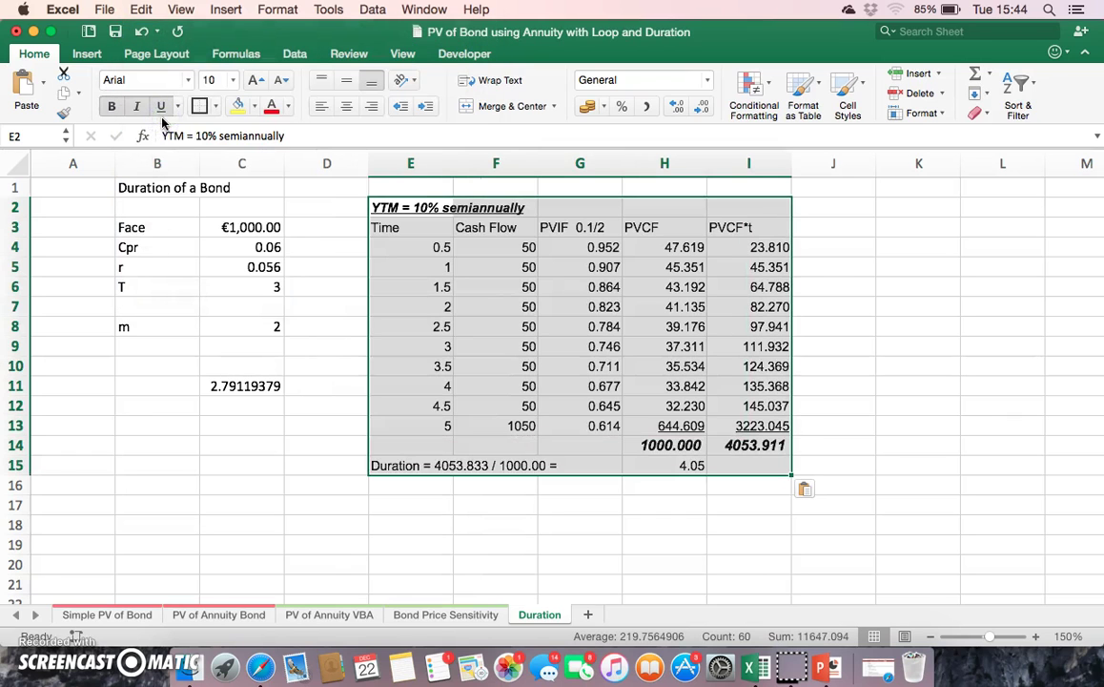
{"action": "left_click", "coordinate": [865, 286]}
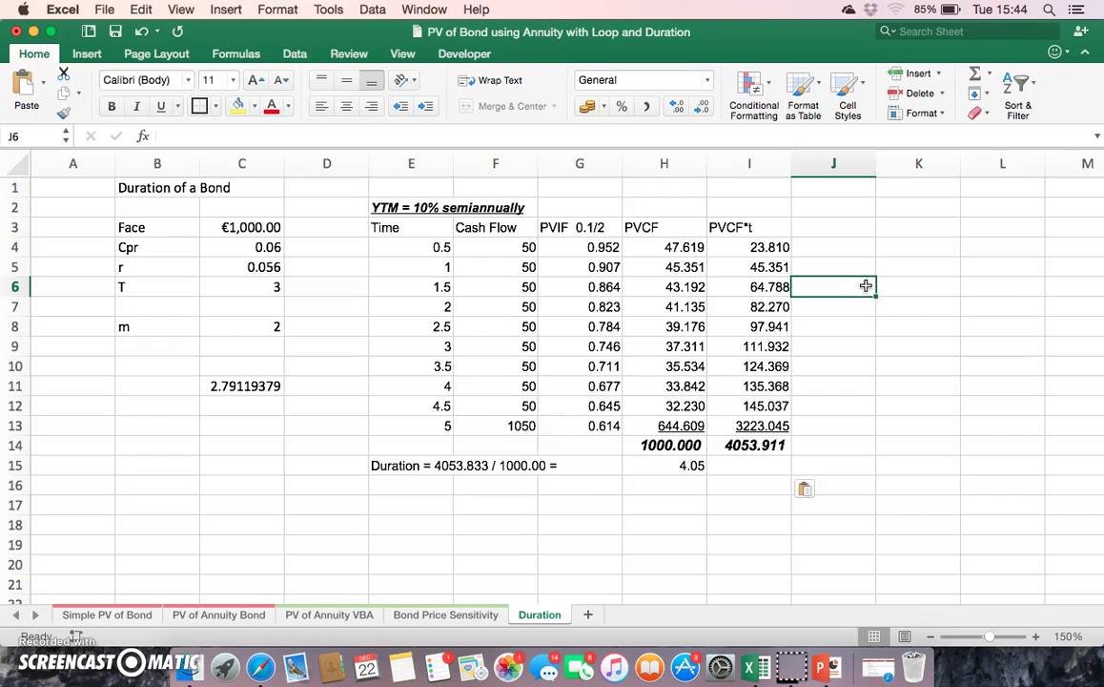
{"action": "left_click", "coordinate": [828, 668]}
Go back to the slide 19 bond duration question, then minimize PowerPoint.
{"action": "left_click", "coordinate": [592, 508]}
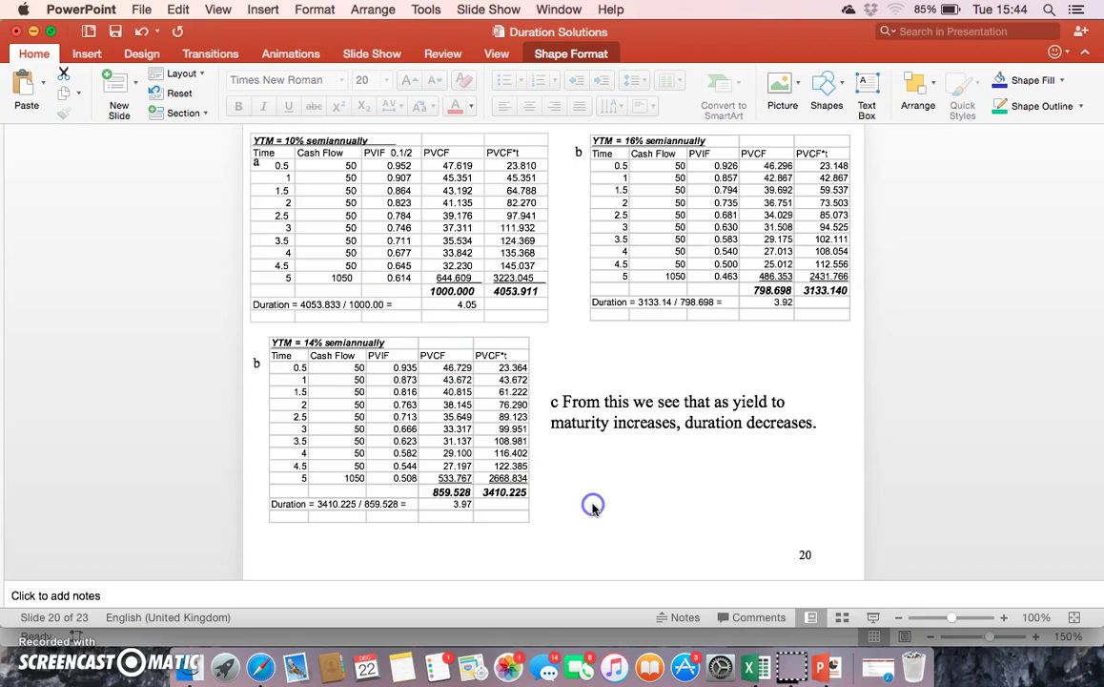
{"action": "key", "text": "Up"}
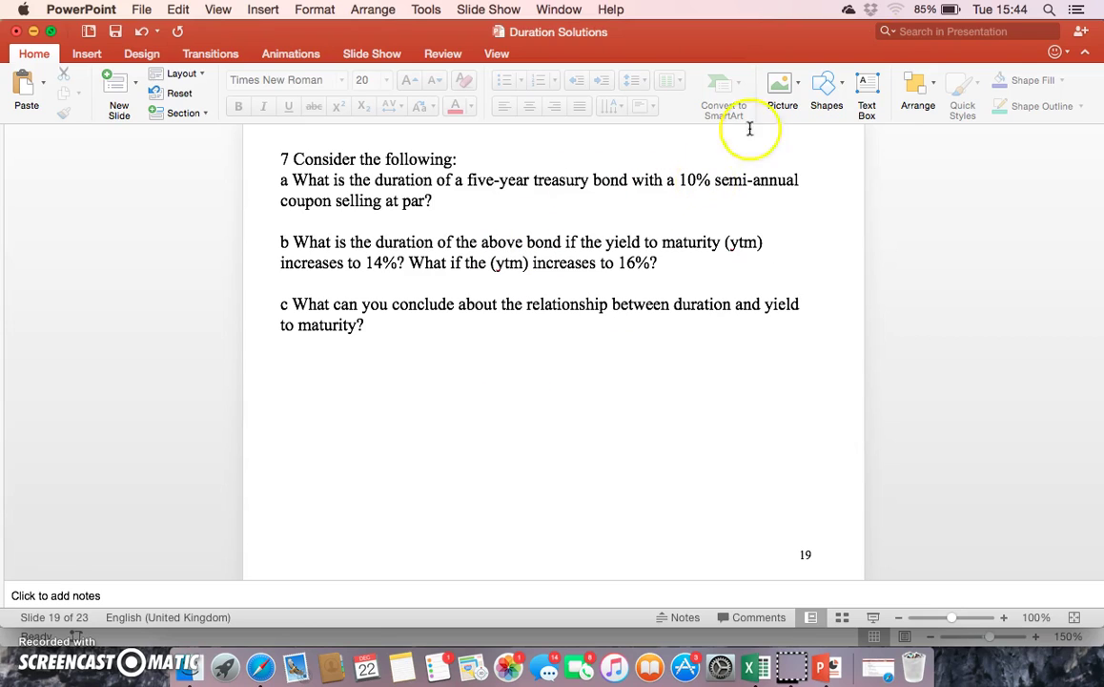
{"action": "left_click", "coordinate": [33, 33]}
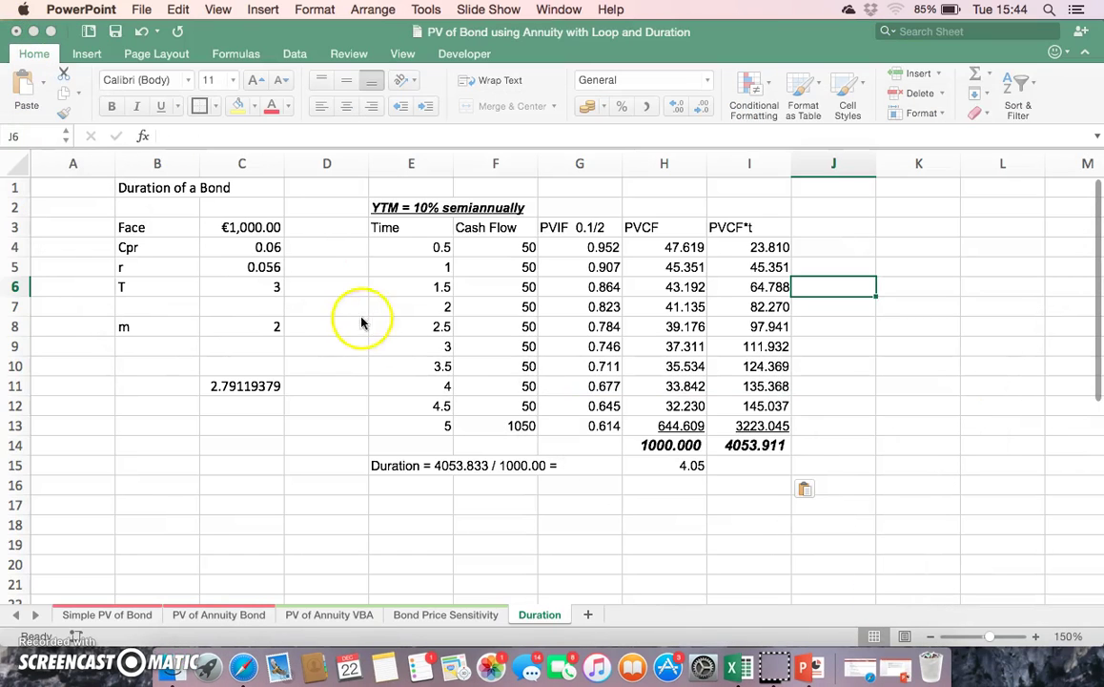
{"action": "left_click", "coordinate": [394, 246]}
{"action": "left_click", "coordinate": [487, 248]}
{"action": "left_click", "coordinate": [556, 251]}
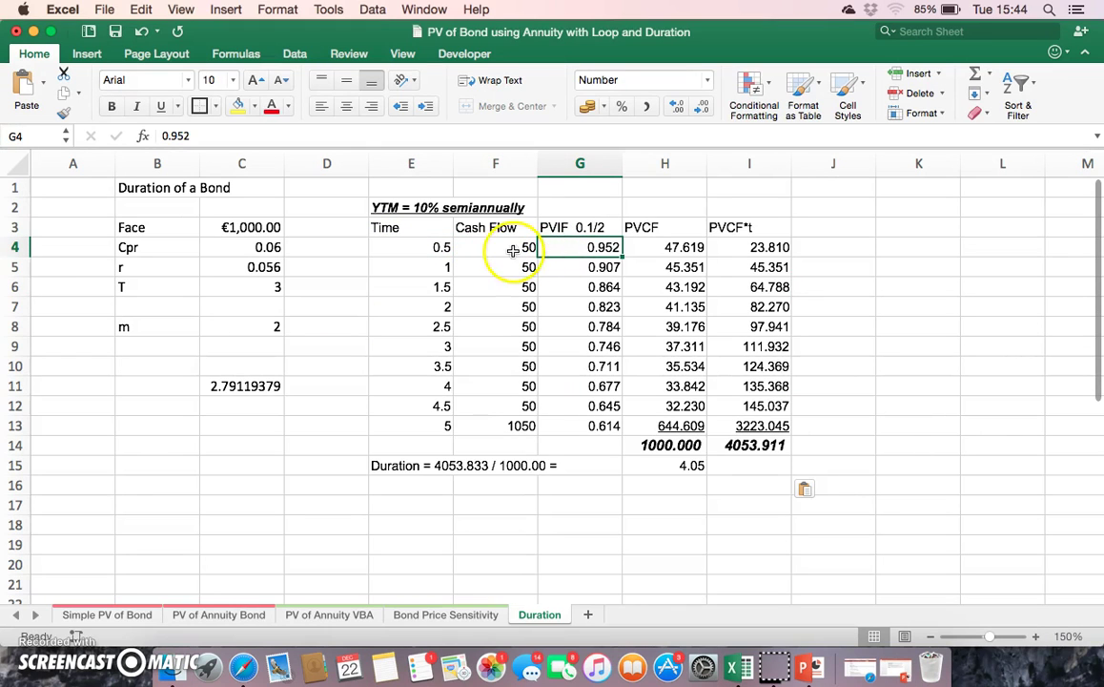
{"action": "left_click", "coordinate": [511, 249]}
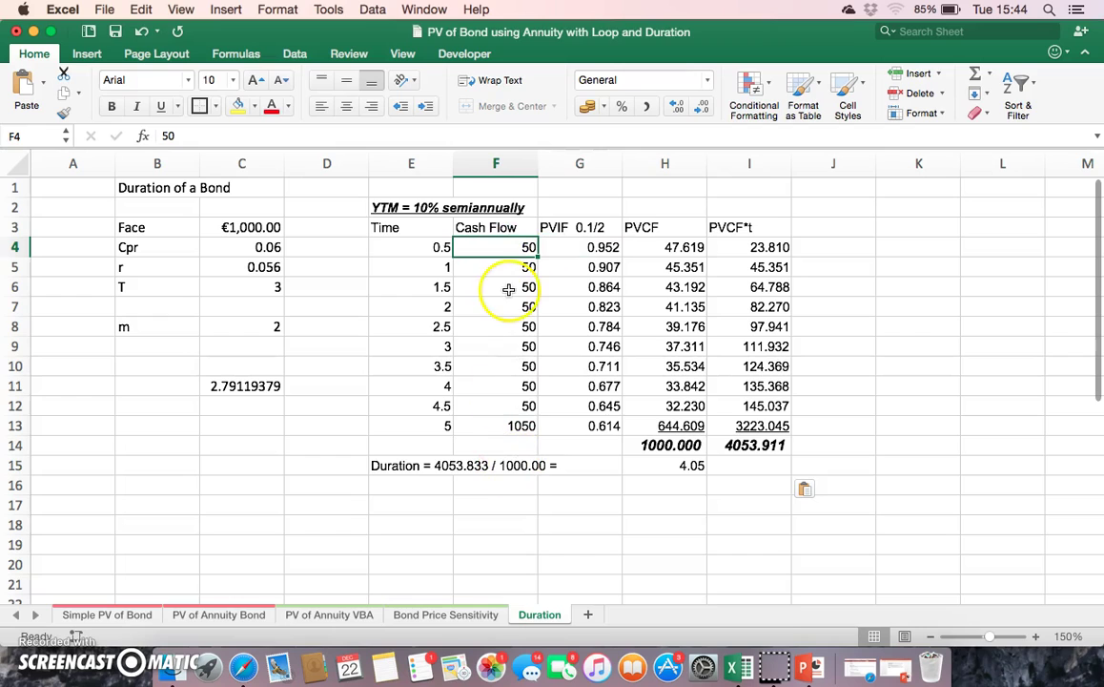
{"action": "left_click", "coordinate": [505, 427]}
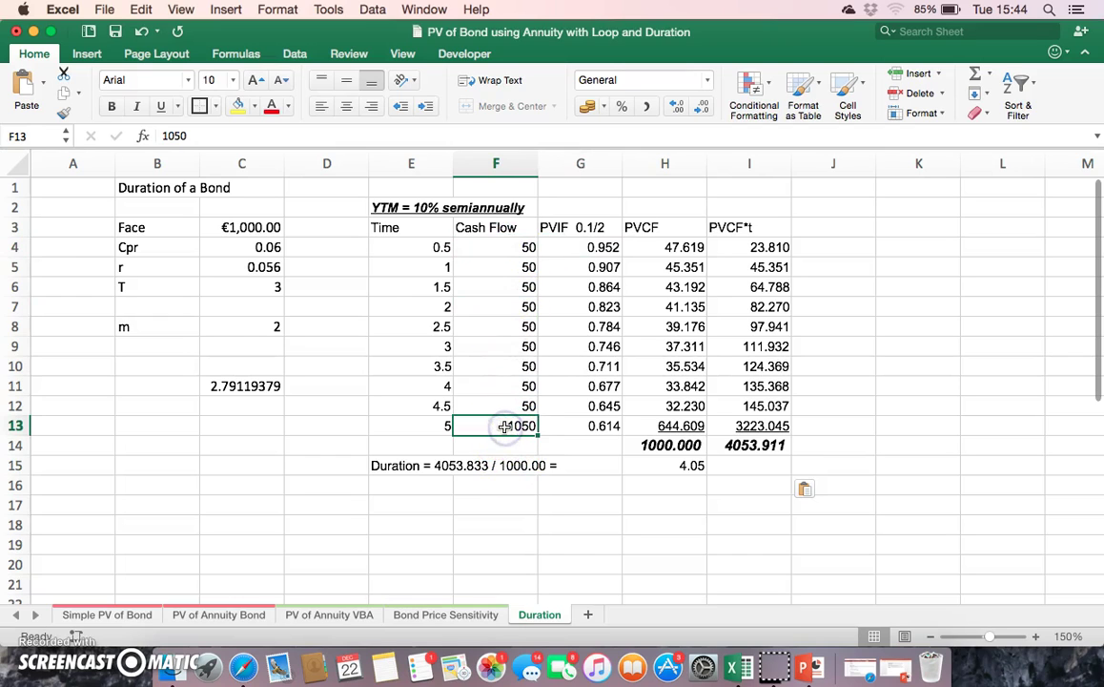
{"action": "left_click", "coordinate": [515, 469]}
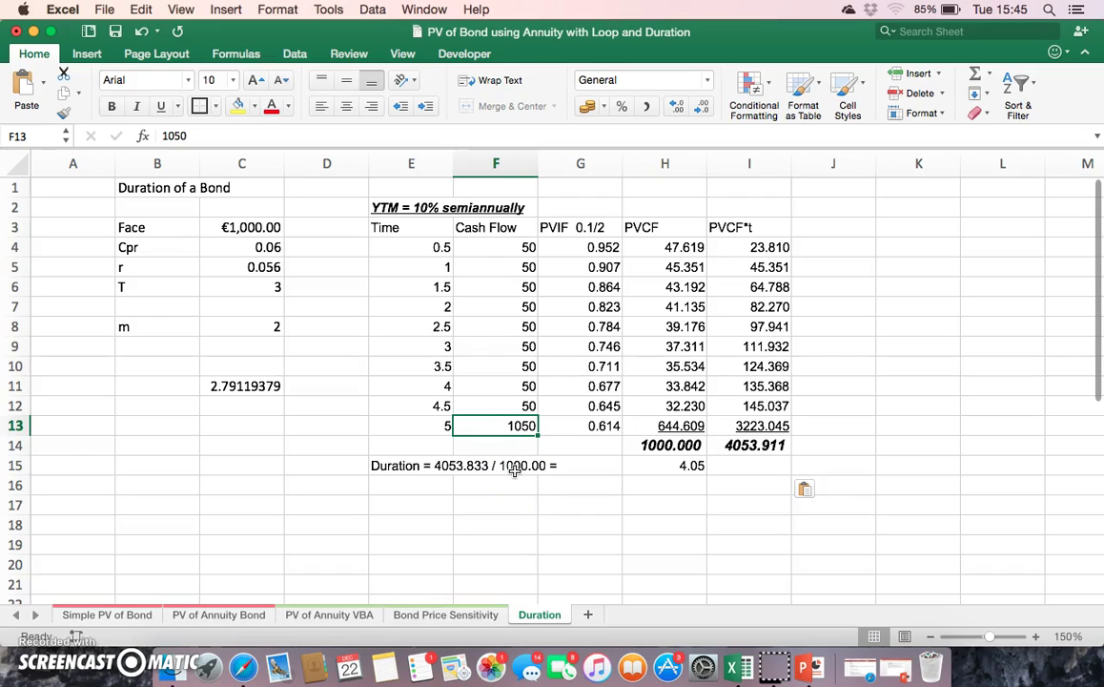
{"action": "left_click", "coordinate": [413, 248]}
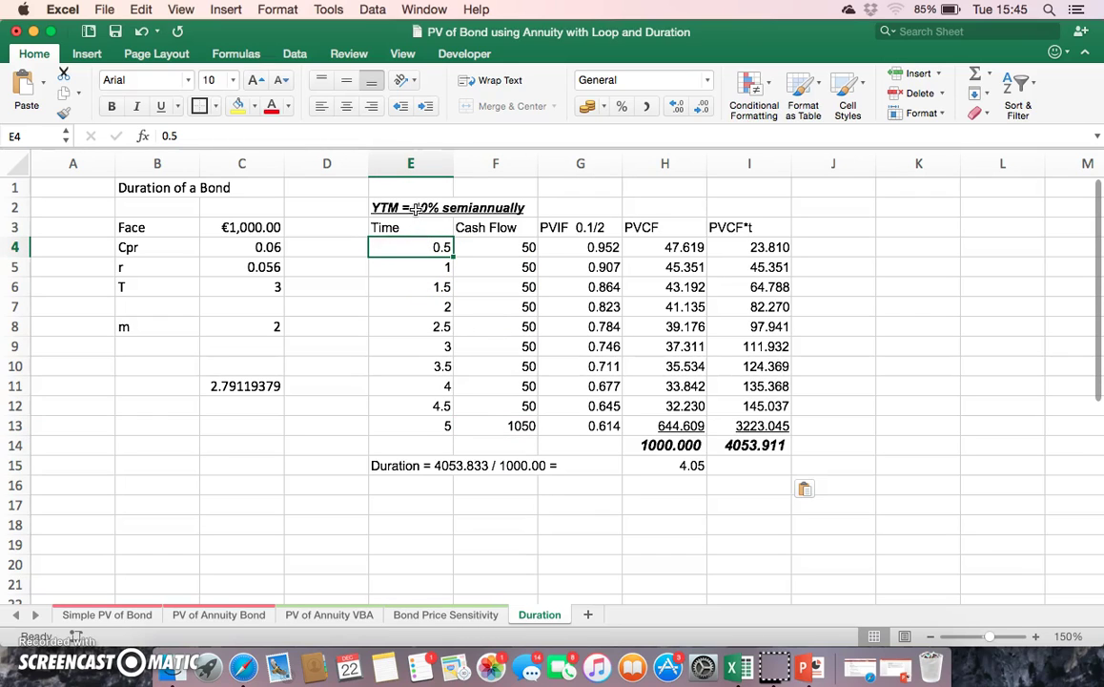
{"action": "left_click", "coordinate": [416, 247]}
{"action": "key", "text": "Down"}
{"action": "key", "text": "Down"}
{"action": "key", "text": "Down"}
{"action": "key", "text": "Down"}
{"action": "key", "text": "Down"}
{"action": "key", "text": "Down"}
{"action": "key", "text": "Down"}
{"action": "key", "text": "Down"}
{"action": "key", "text": "Down"}
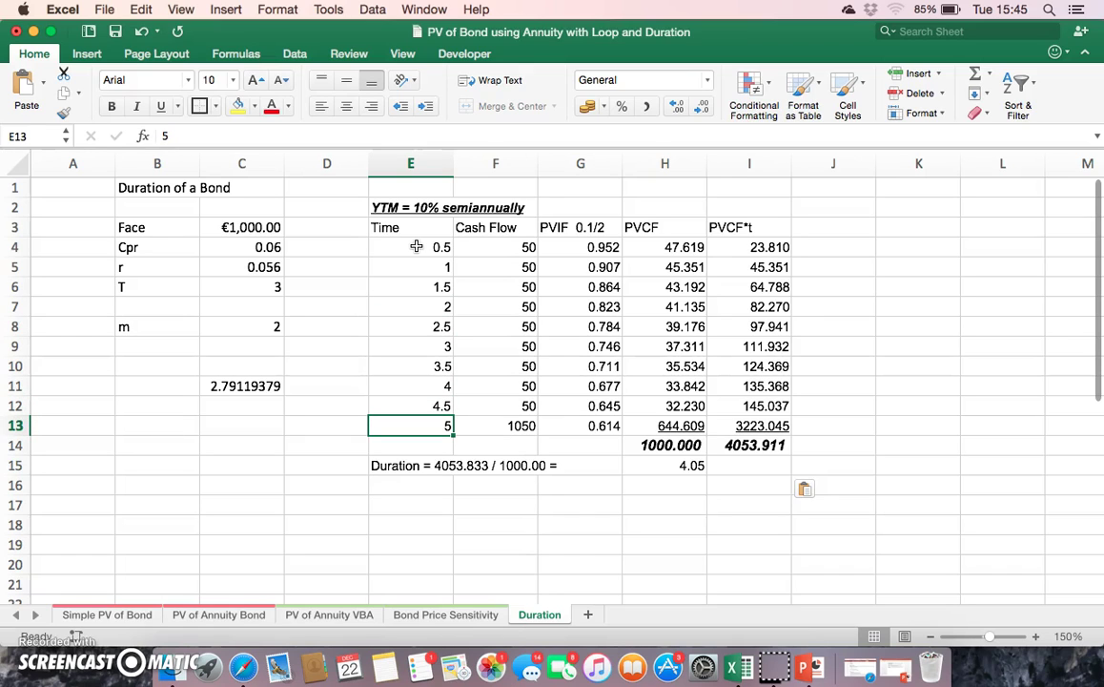
{"action": "left_click", "coordinate": [508, 246]}
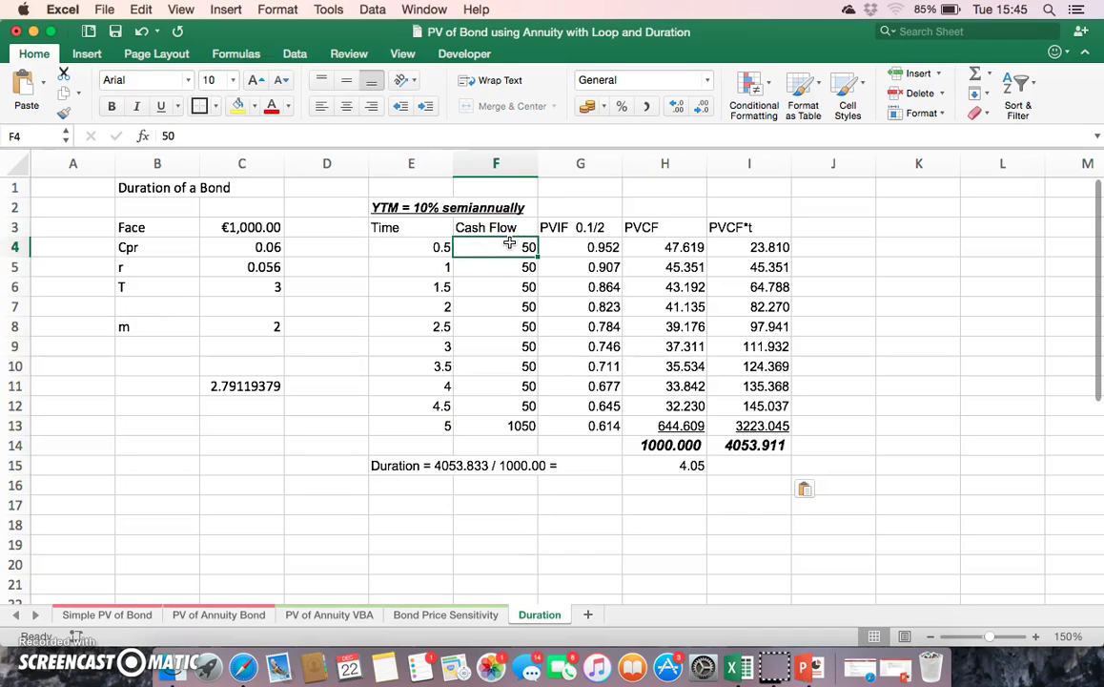
{"action": "mouse_move", "coordinate": [538, 257]}
{"action": "left_mouse_down"}
{"action": "mouse_move", "coordinate": [537, 288]}
{"action": "mouse_move", "coordinate": [537, 267]}
{"action": "left_mouse_up"}
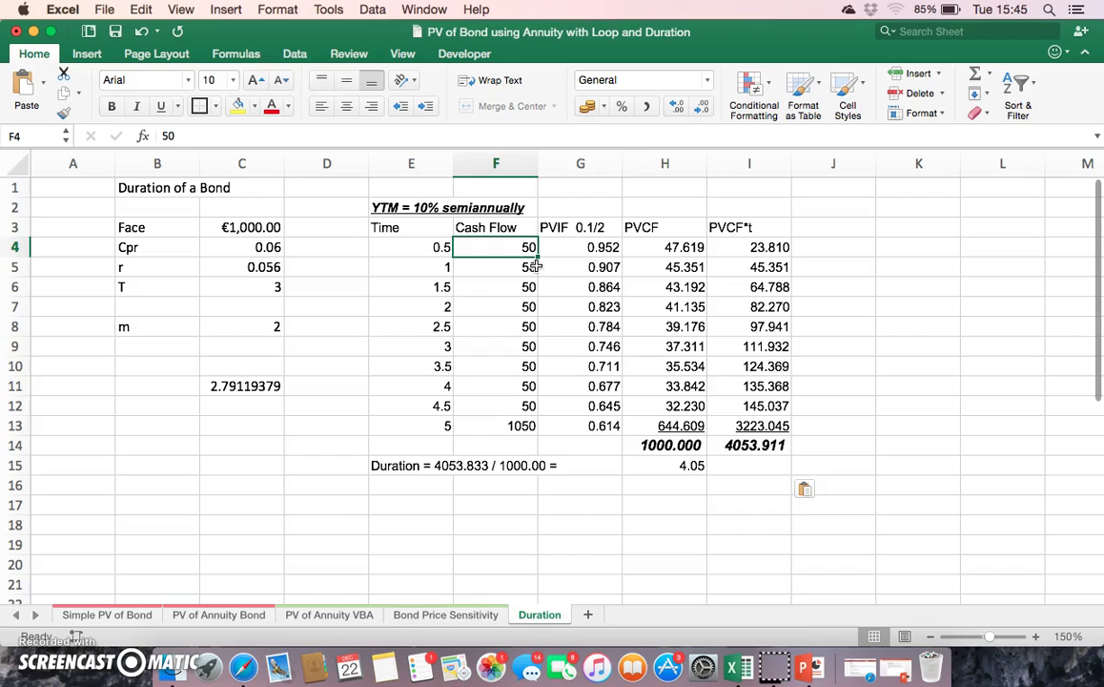
{"action": "left_click", "coordinate": [522, 248]}
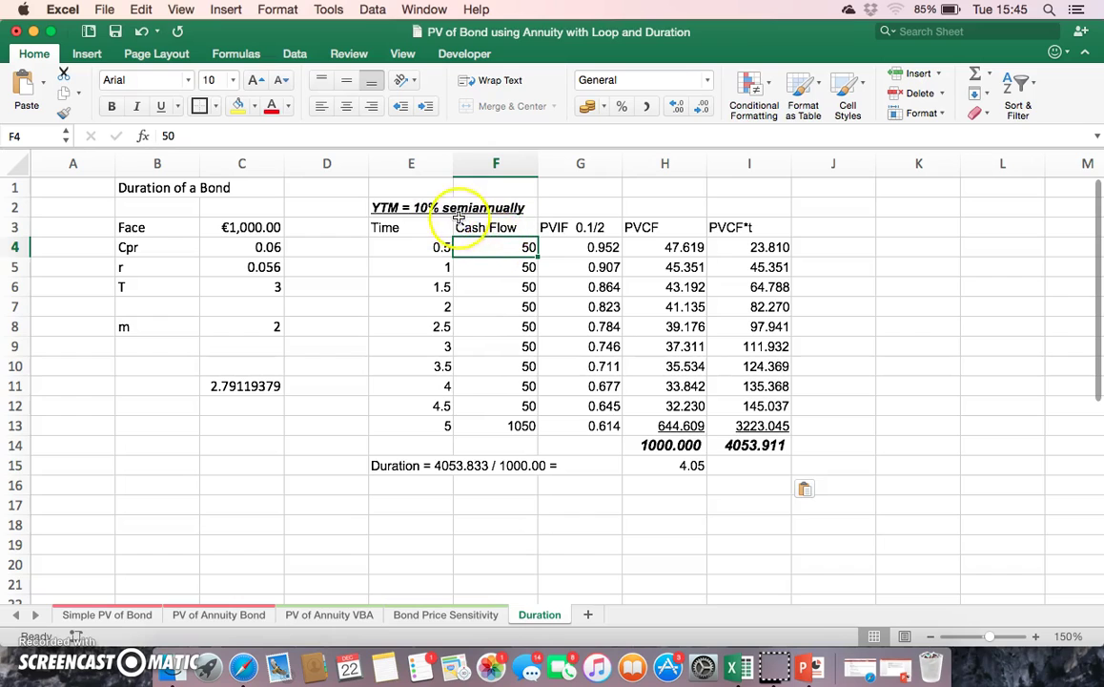
{"action": "key", "text": "Down"}
{"action": "key", "text": "Down"}
{"action": "key", "text": "Down"}
{"action": "key", "text": "Down"}
{"action": "key", "text": "Down"}
{"action": "key", "text": "Down"}
{"action": "key", "text": "Down"}
{"action": "key", "text": "Down"}
{"action": "key", "text": "Down"}
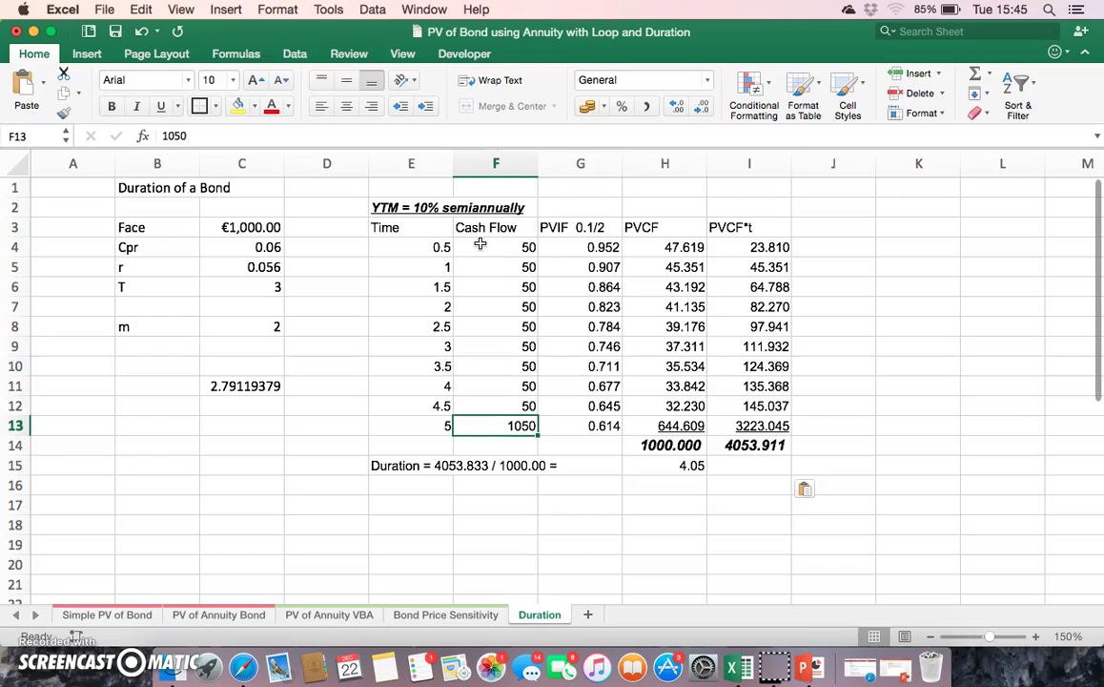
{"action": "key", "text": "Right"}
{"action": "key", "text": "Up"}
{"action": "key", "text": "Up"}
{"action": "key", "text": "Up"}
{"action": "key", "text": "Up"}
{"action": "key", "text": "Up"}
{"action": "key", "text": "Up"}
{"action": "key", "text": "Up"}
{"action": "key", "text": "Up"}
{"action": "key", "text": "Up"}
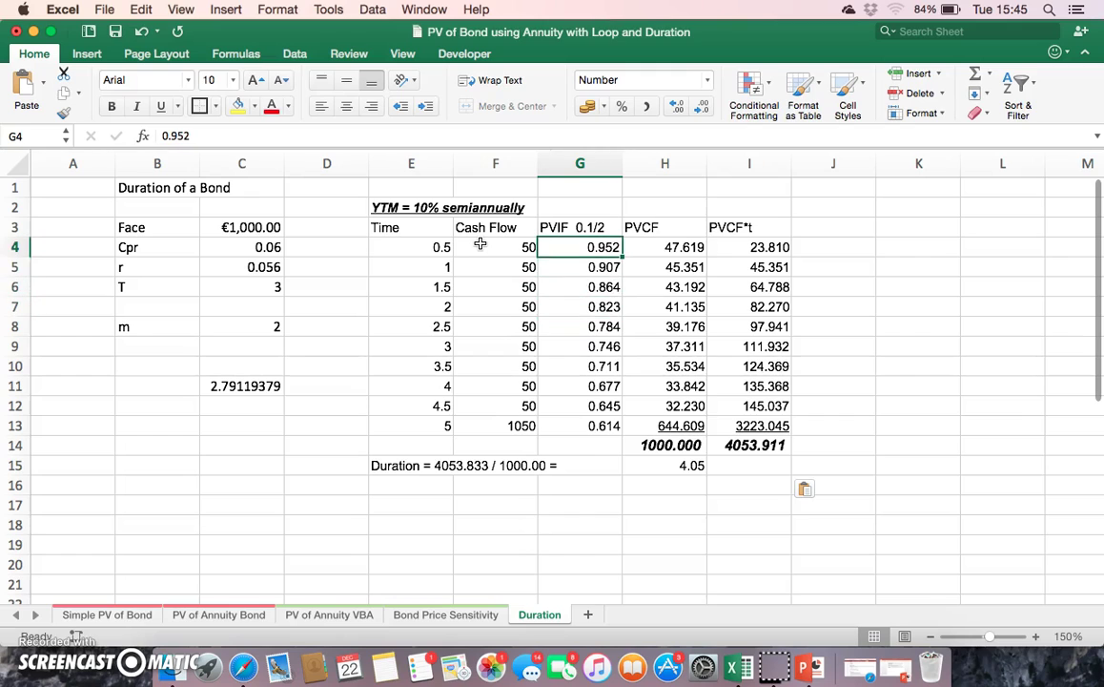
{"action": "left_click", "coordinate": [244, 134]}
{"action": "key", "text": "Return"}
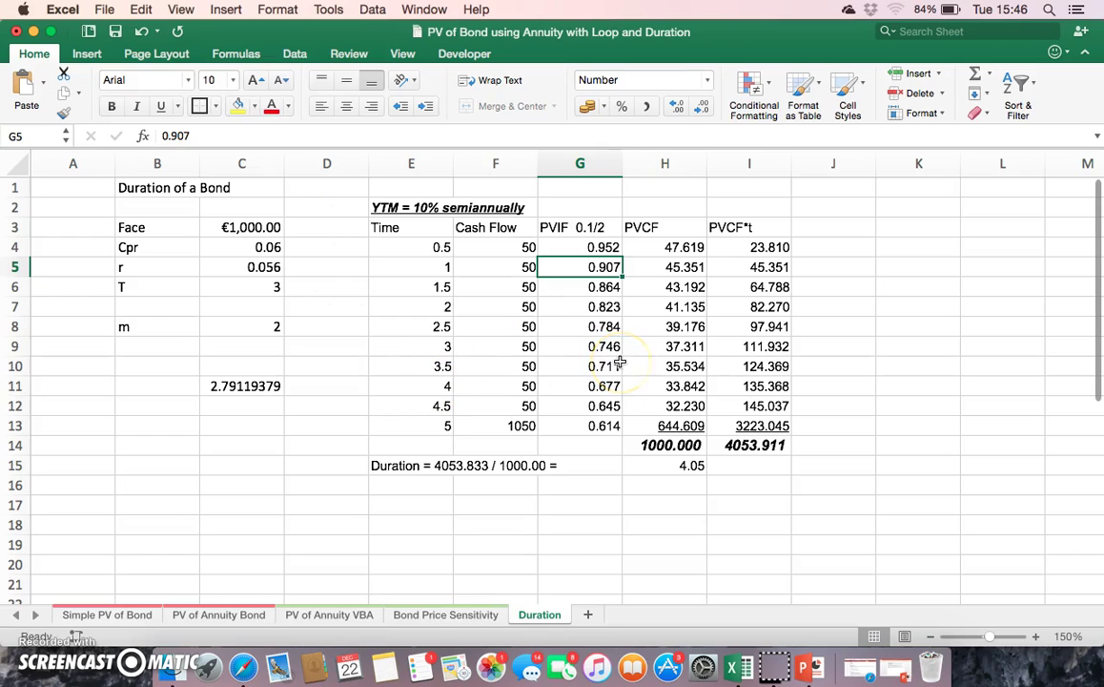
{"action": "left_click", "coordinate": [567, 248]}
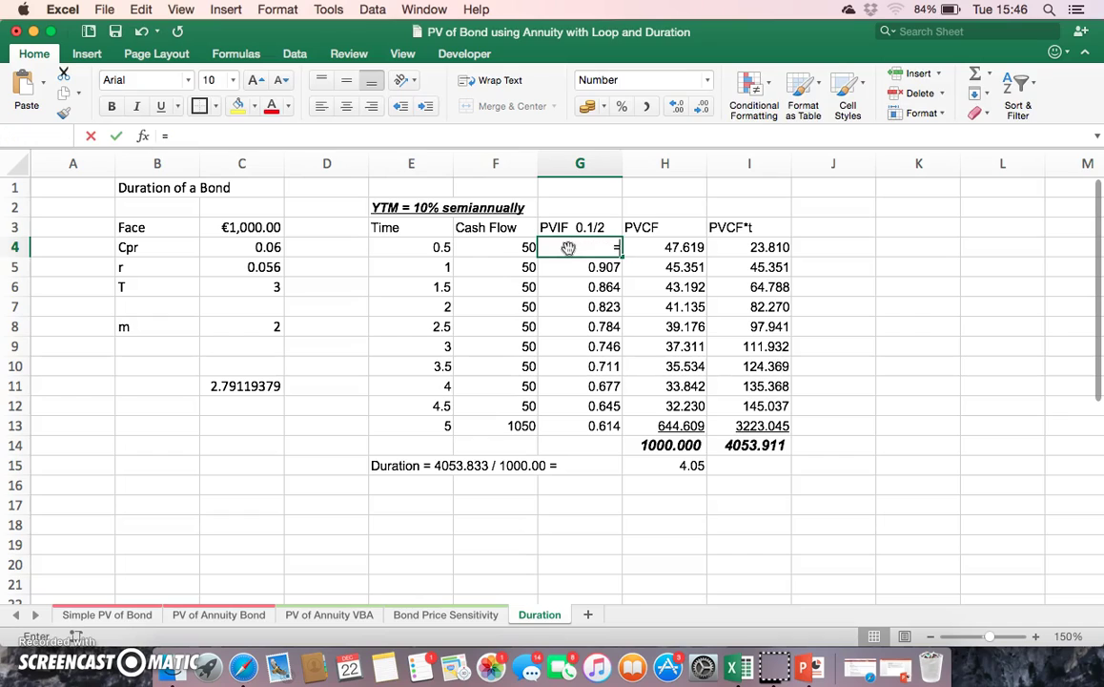
Enter a first PVIF formula in G4 using (1+.1/2)^-E4 and fill it down column G.
{"action": "type", "text": "=(1+"}
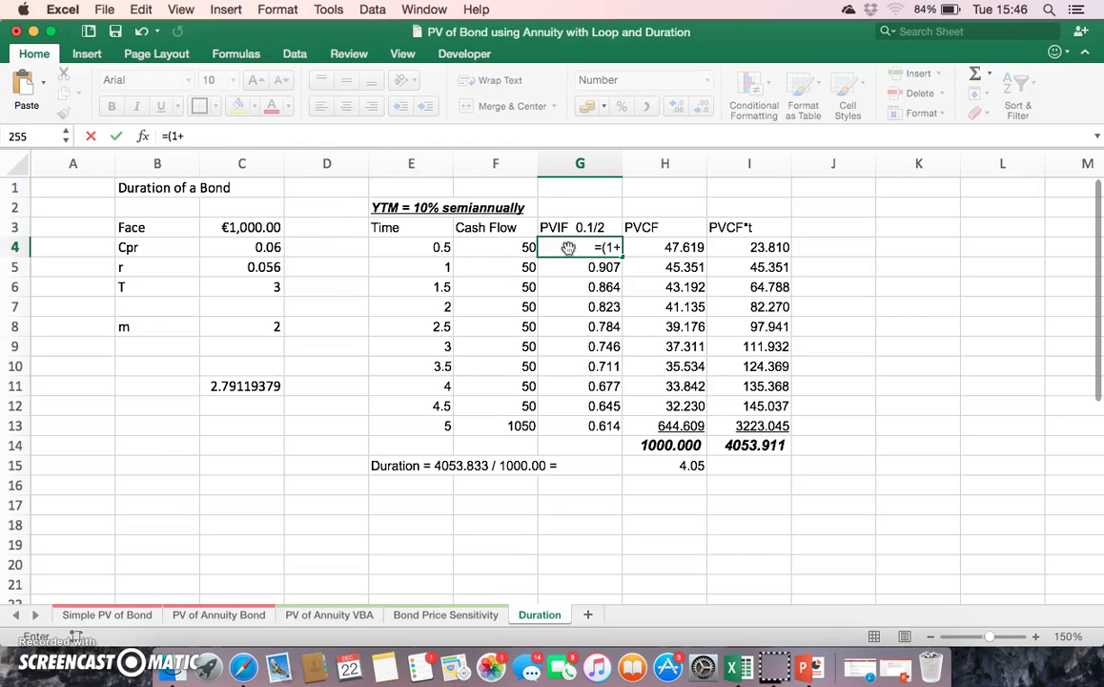
{"action": "type", "text": ".1/2"}
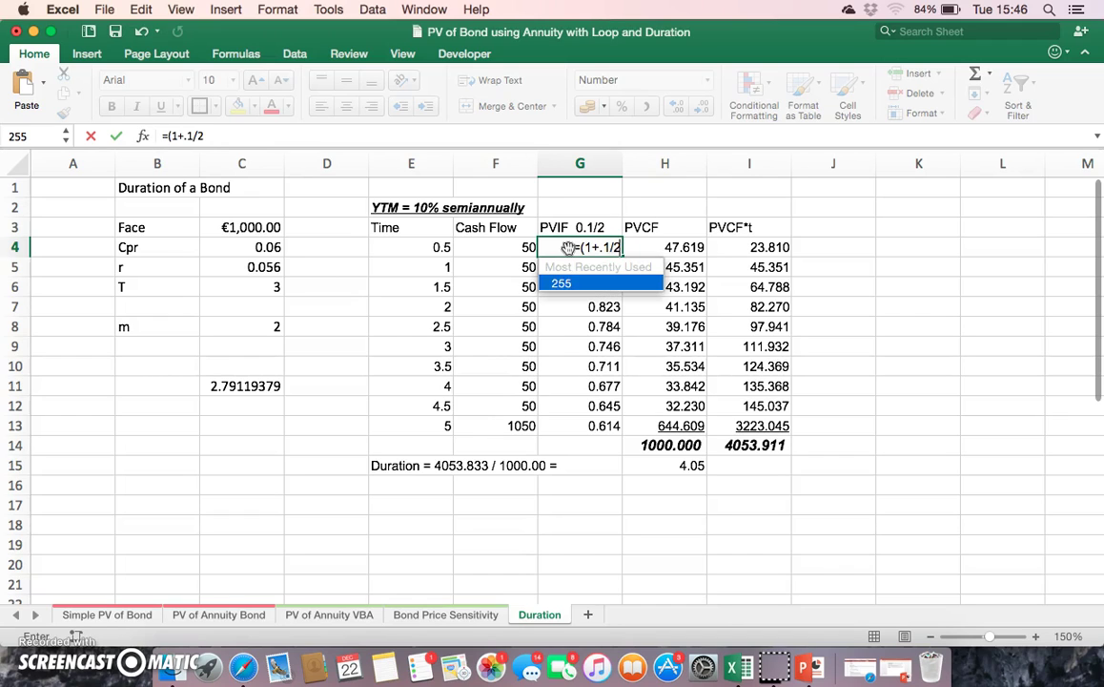
{"action": "type", "text": ")"}
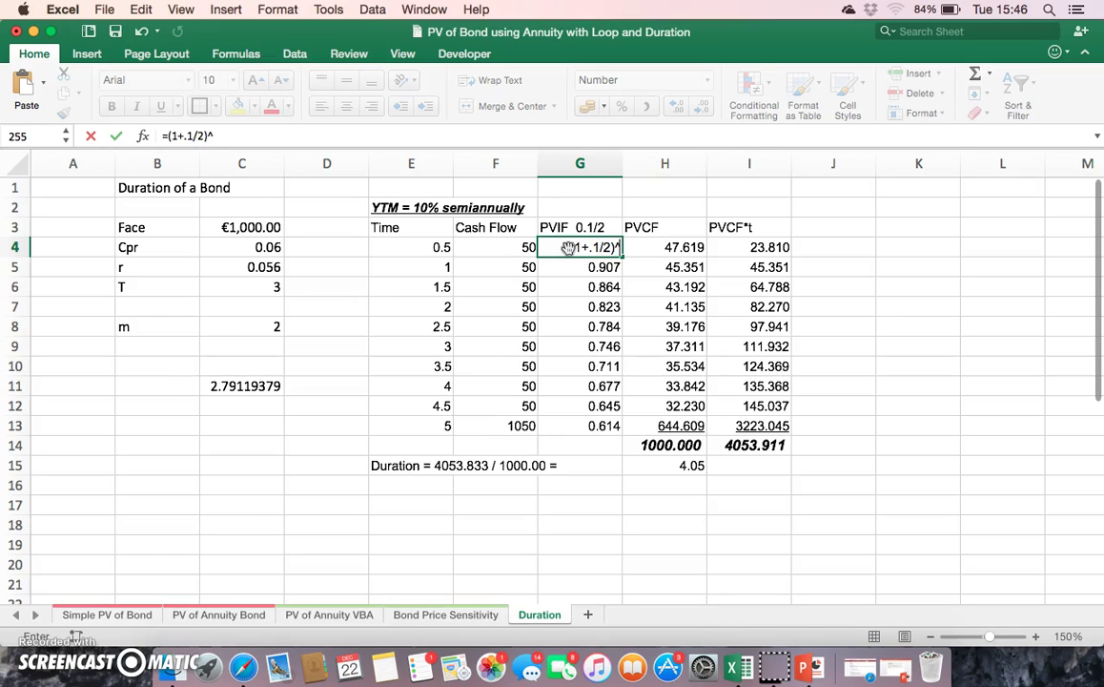
{"action": "type", "text": "^-"}
{"action": "left_click", "coordinate": [409, 247]}
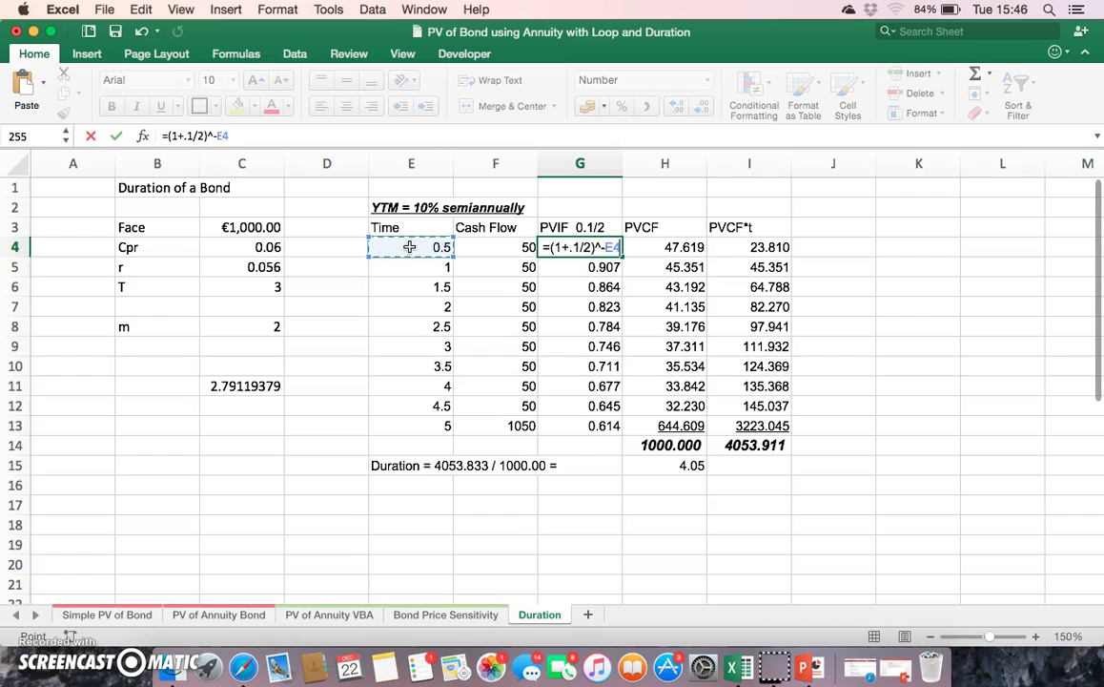
{"action": "key", "text": "Return"}
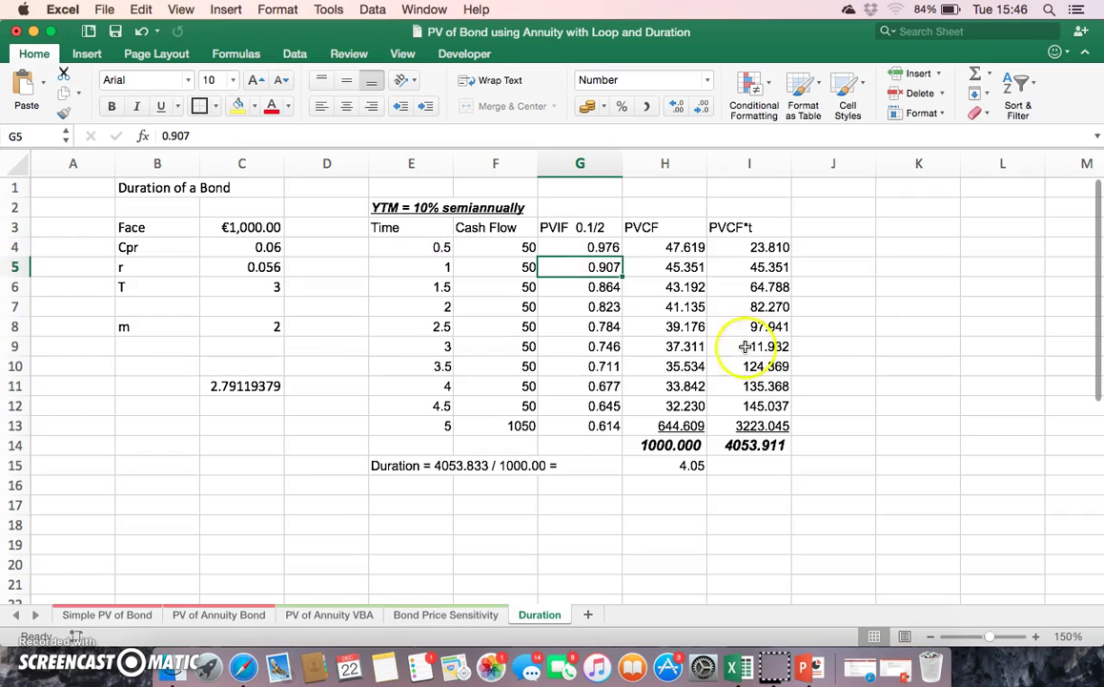
{"action": "left_click", "coordinate": [592, 247]}
{"action": "left_click_drag", "start_coordinate": [622, 256], "coordinate": [622, 425]}
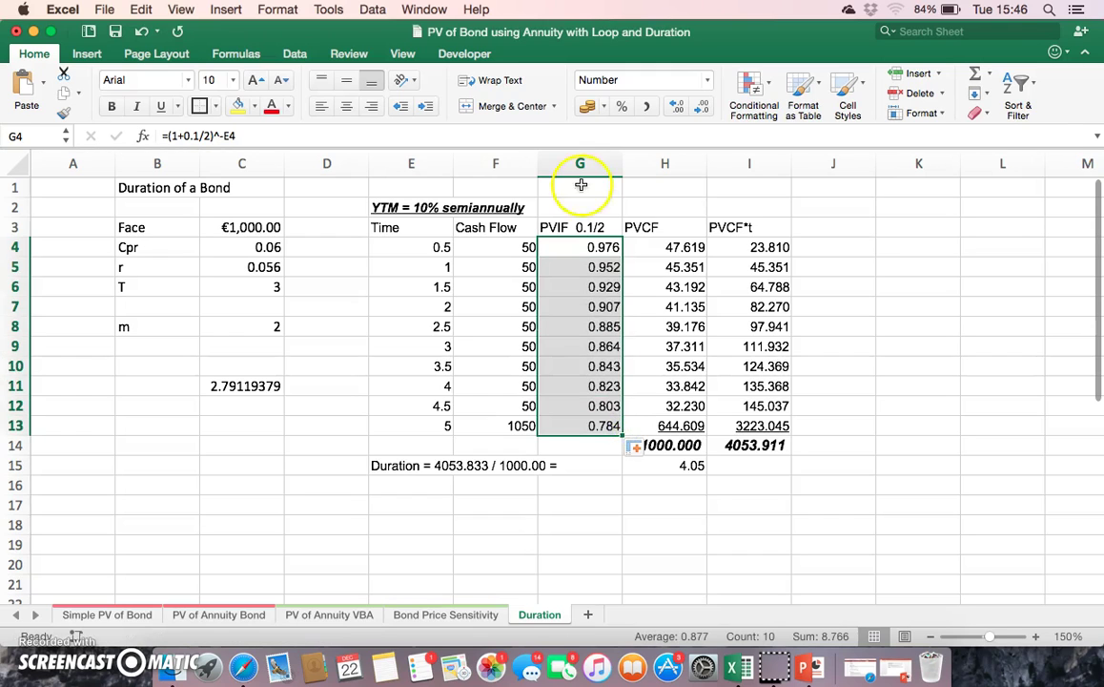
{"action": "left_click", "coordinate": [586, 266]}
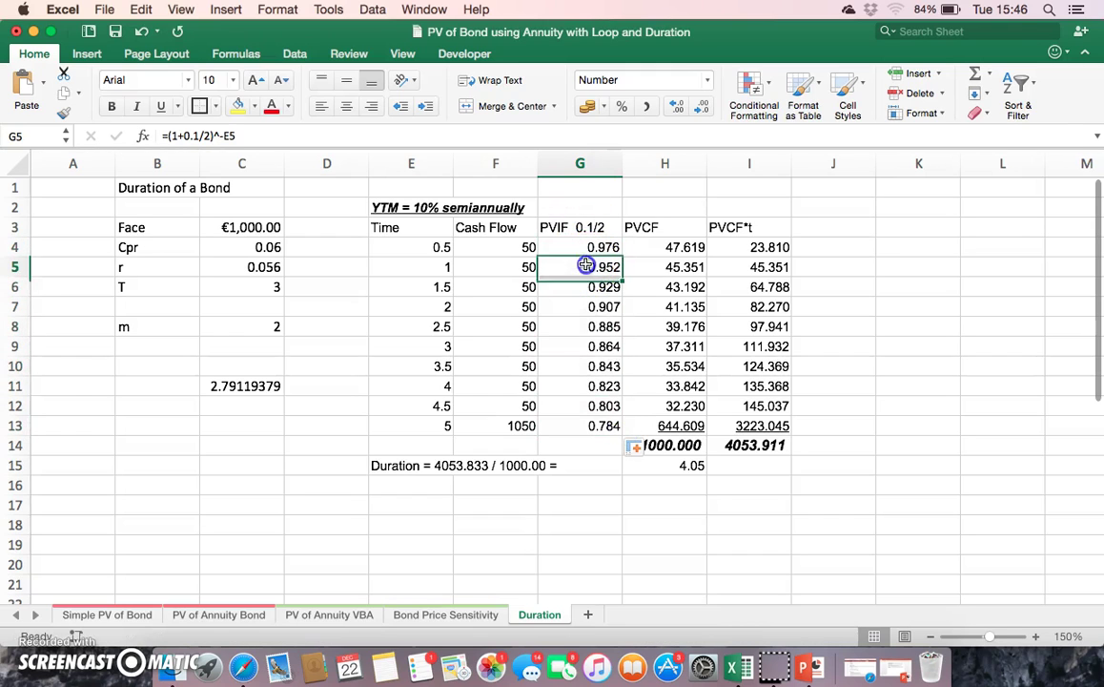
{"action": "left_click", "coordinate": [253, 135]}
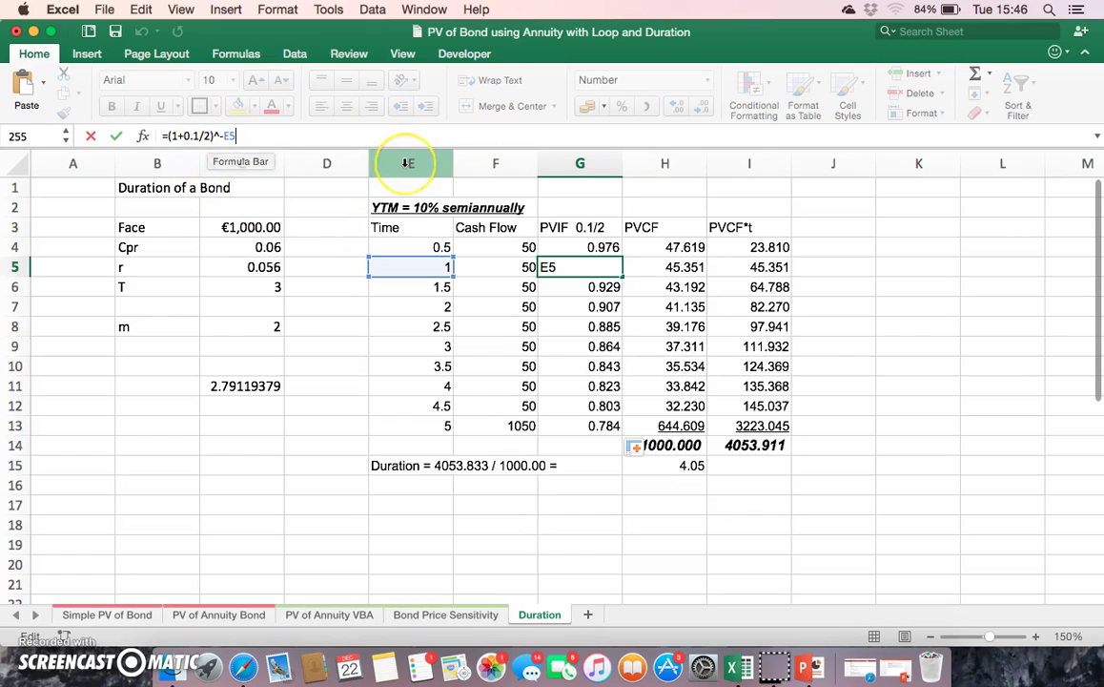
{"action": "key", "text": "Return"}
Correct G4 to =(1+0.1/2)^(-E4*2) and fill it down to G13.
{"action": "left_click", "coordinate": [584, 248]}
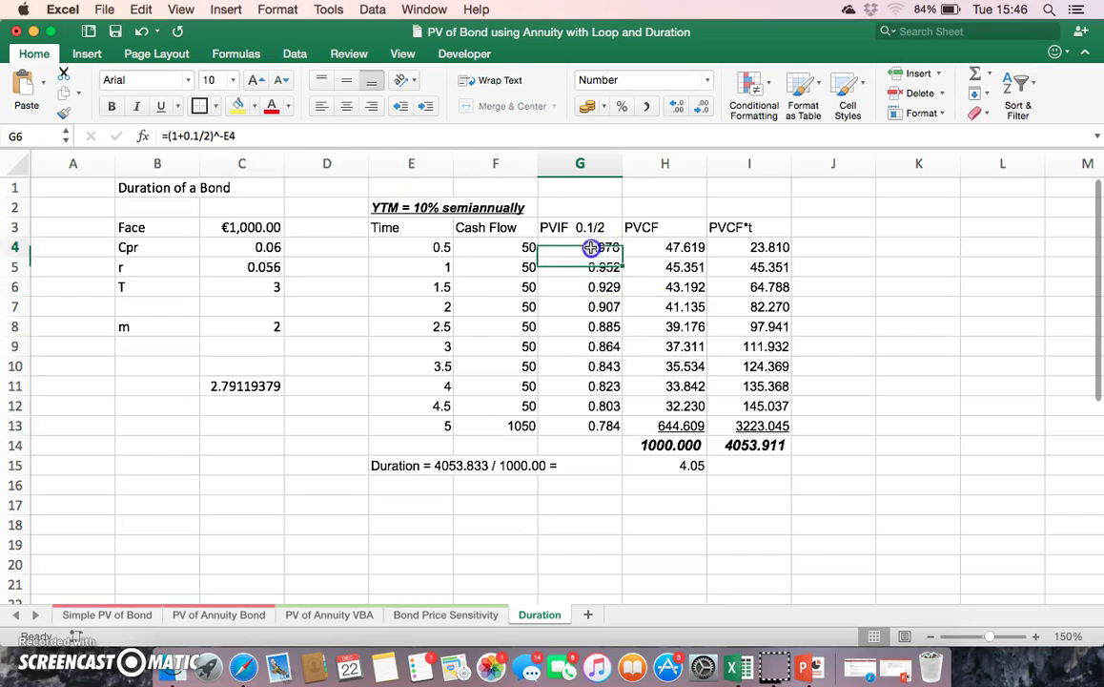
{"action": "left_click", "coordinate": [267, 137]}
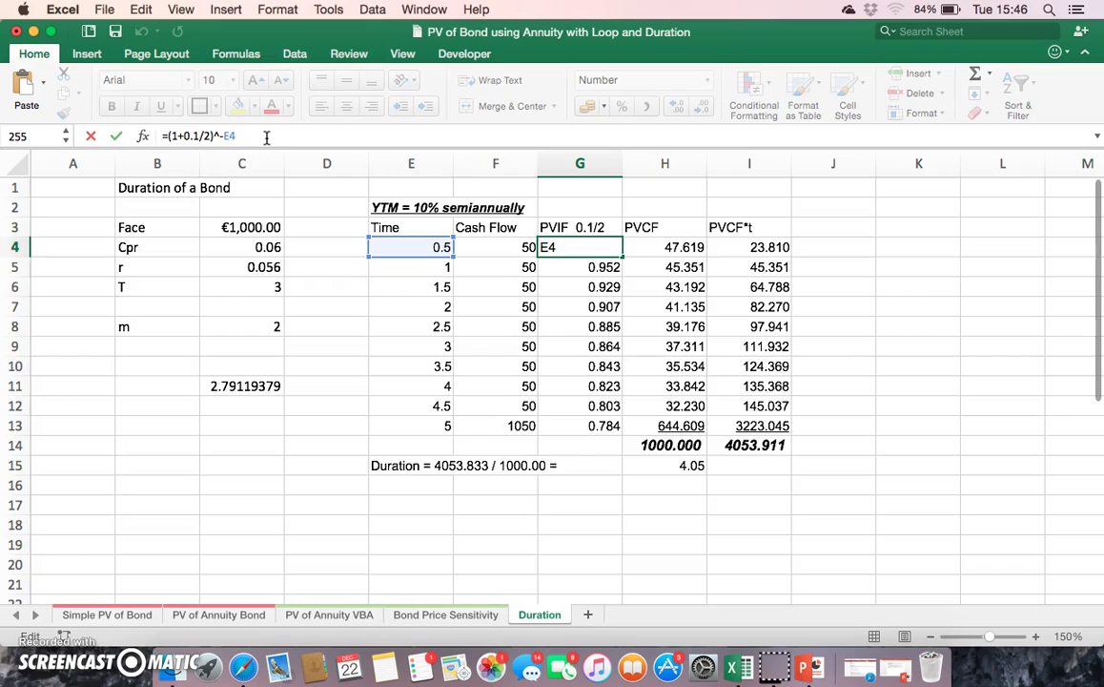
{"action": "type", "text": "*"}
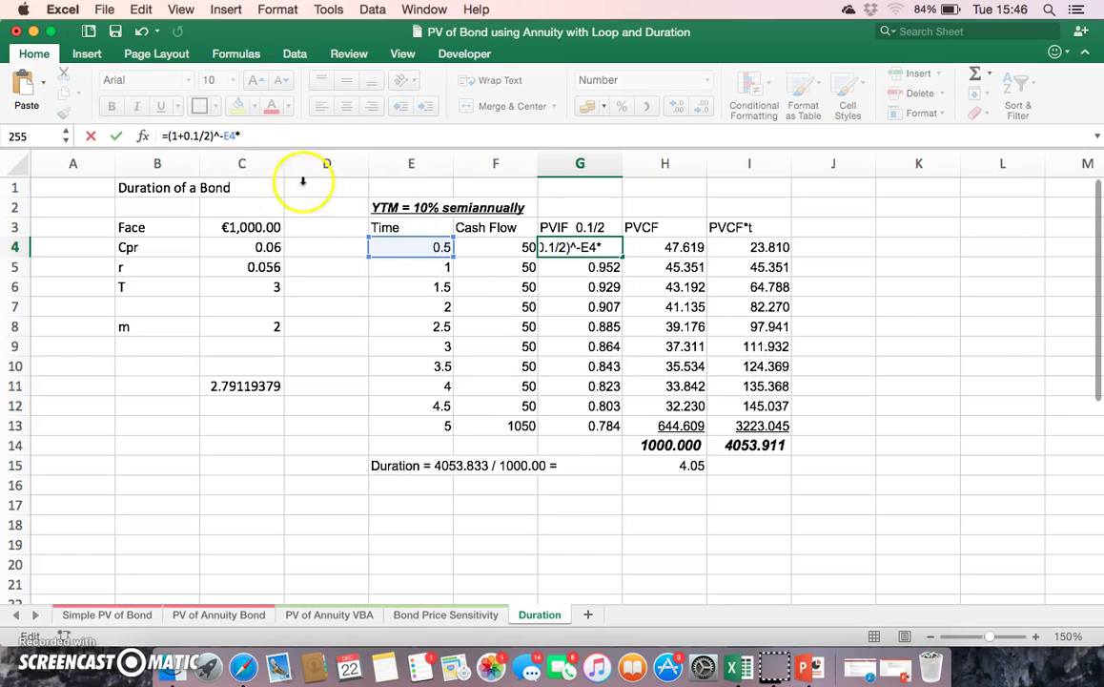
{"action": "type", "text": "2"}
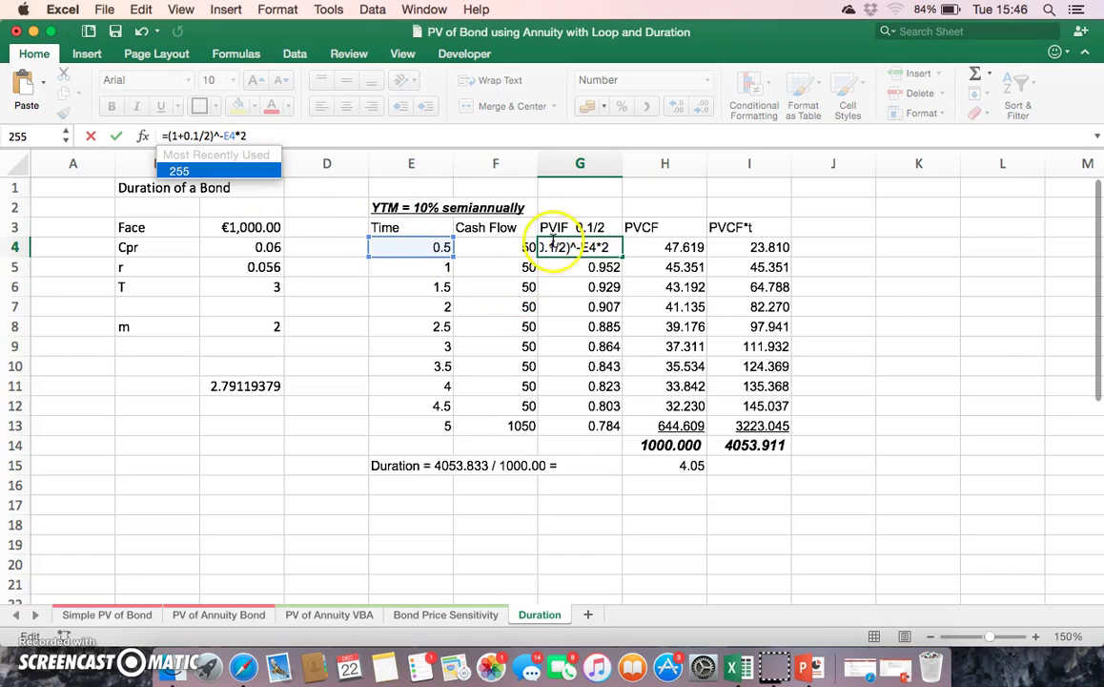
{"action": "left_click", "coordinate": [223, 136]}
{"action": "type", "text": "("}
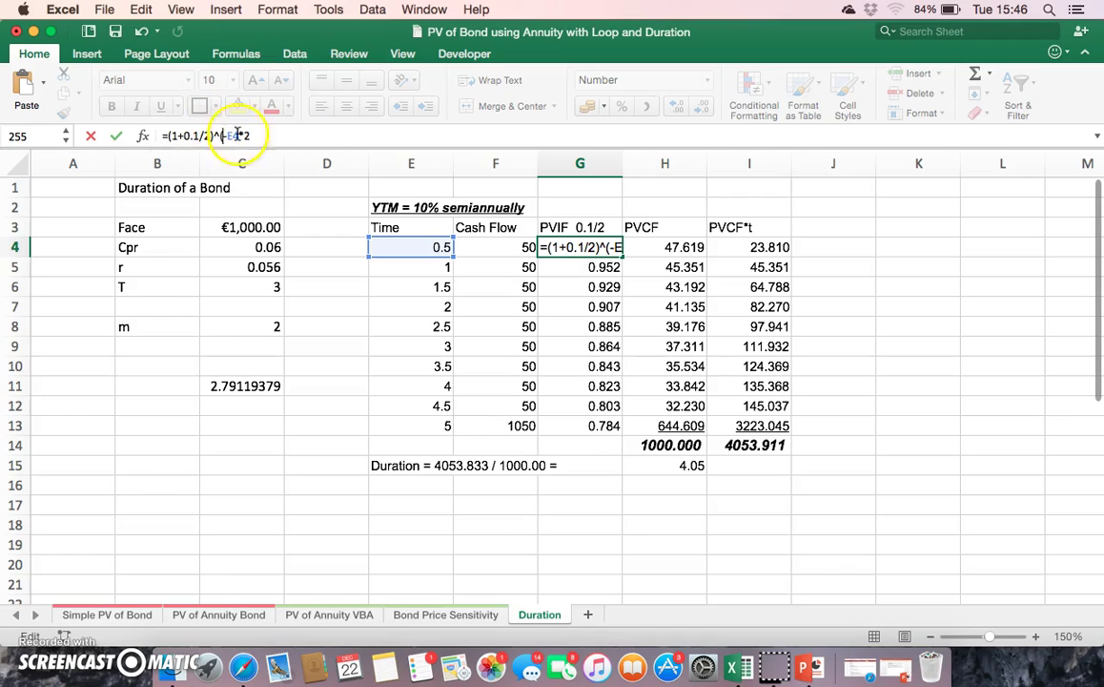
{"action": "left_click", "coordinate": [254, 135]}
{"action": "type", "text": ")"}
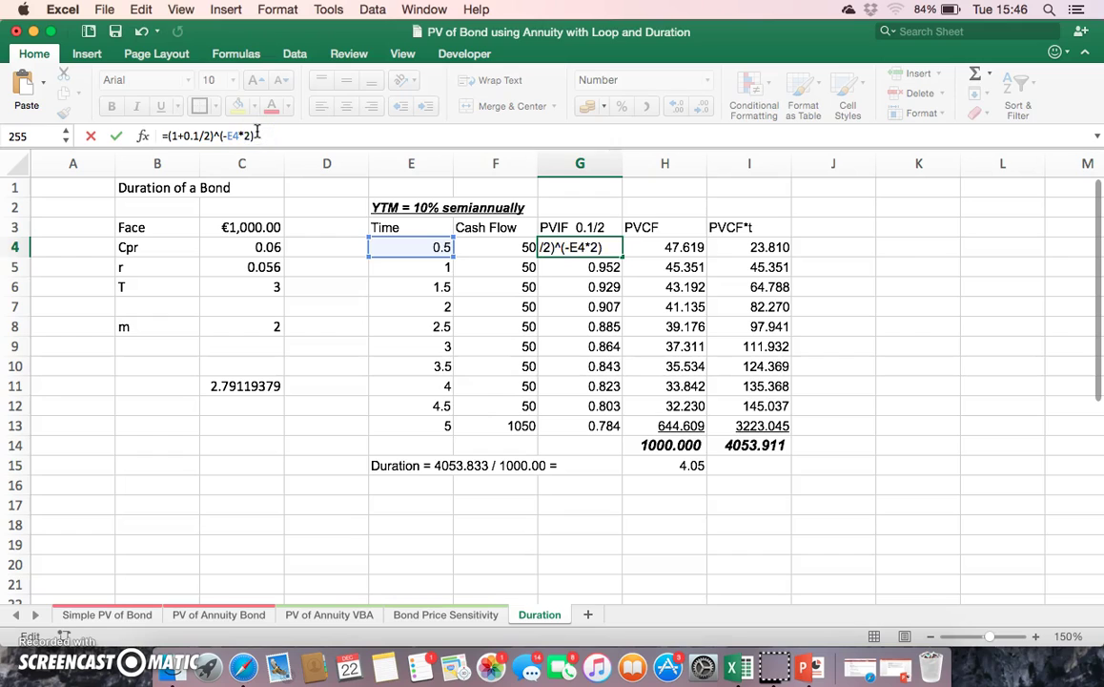
{"action": "key", "text": "Return"}
{"action": "left_click", "coordinate": [590, 248]}
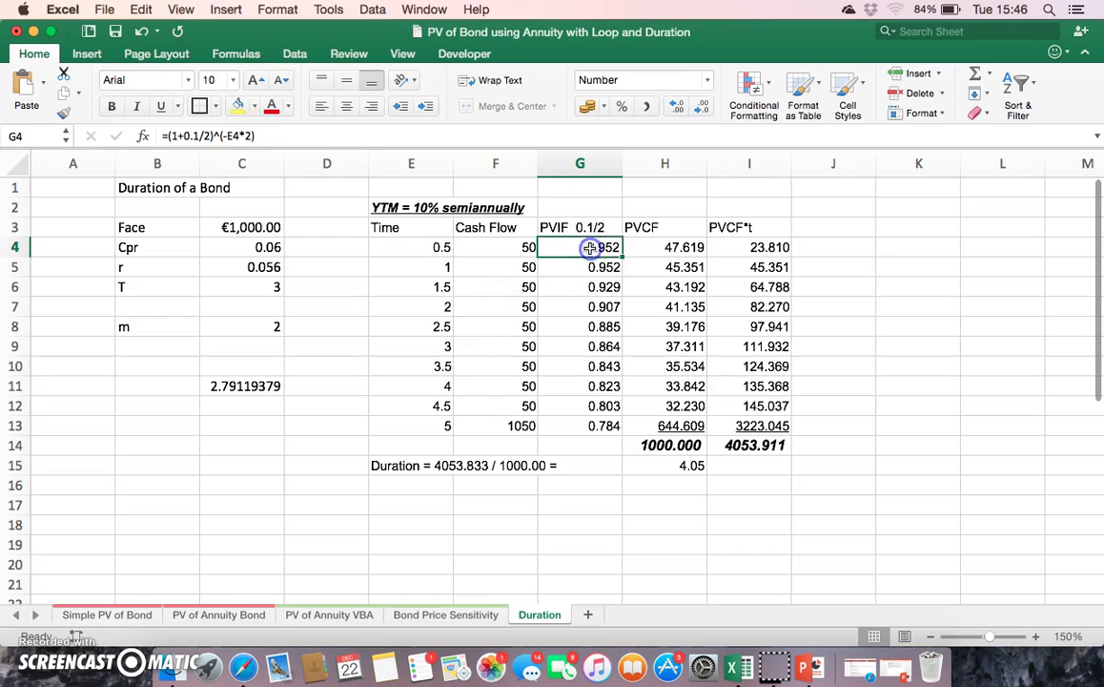
{"action": "left_click_drag", "start_coordinate": [624, 251], "coordinate": [632, 432]}
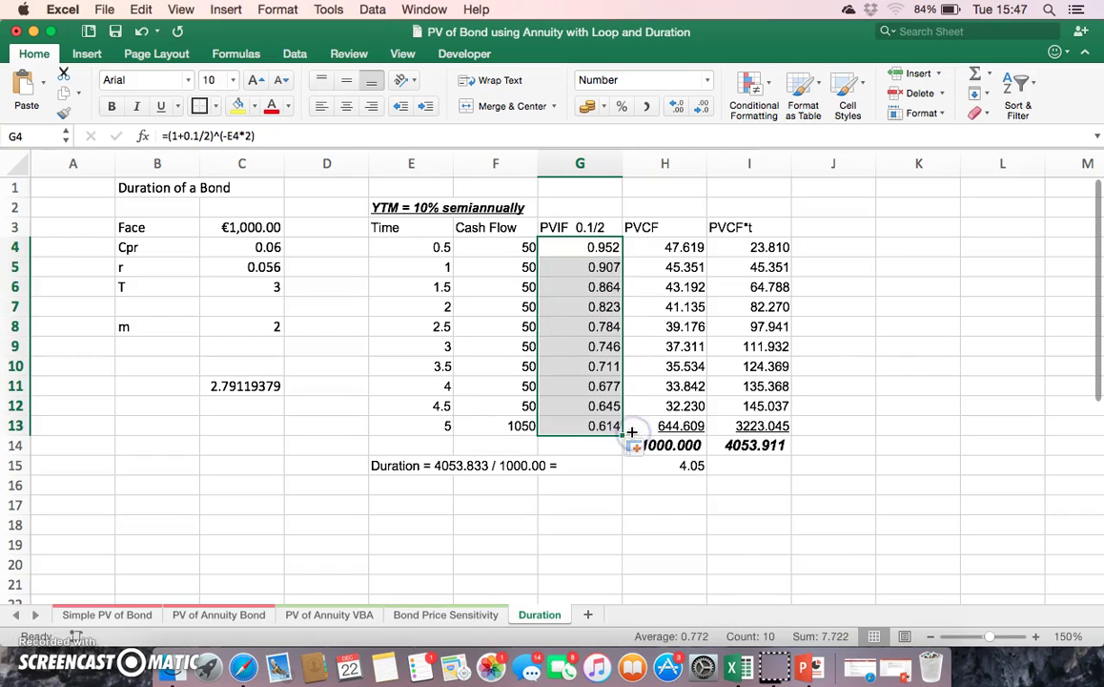
{"action": "left_click", "coordinate": [583, 424]}
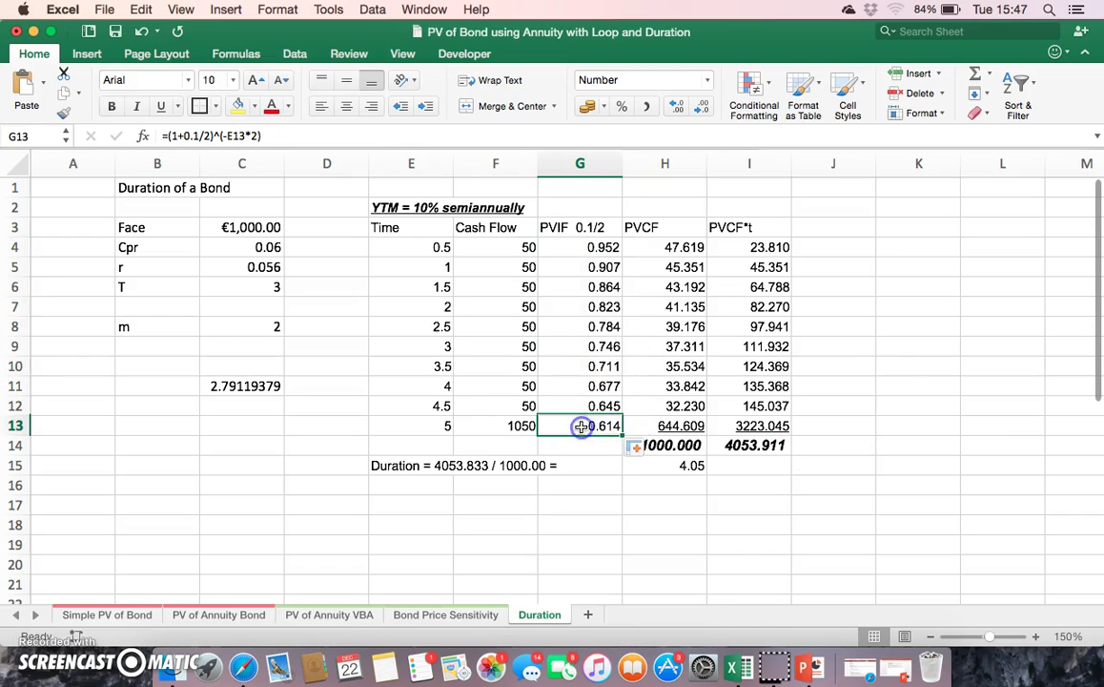
Write the note (1+r/m)^(-T*m) in C18 with a negative exponent.
{"action": "left_click", "coordinate": [251, 522]}
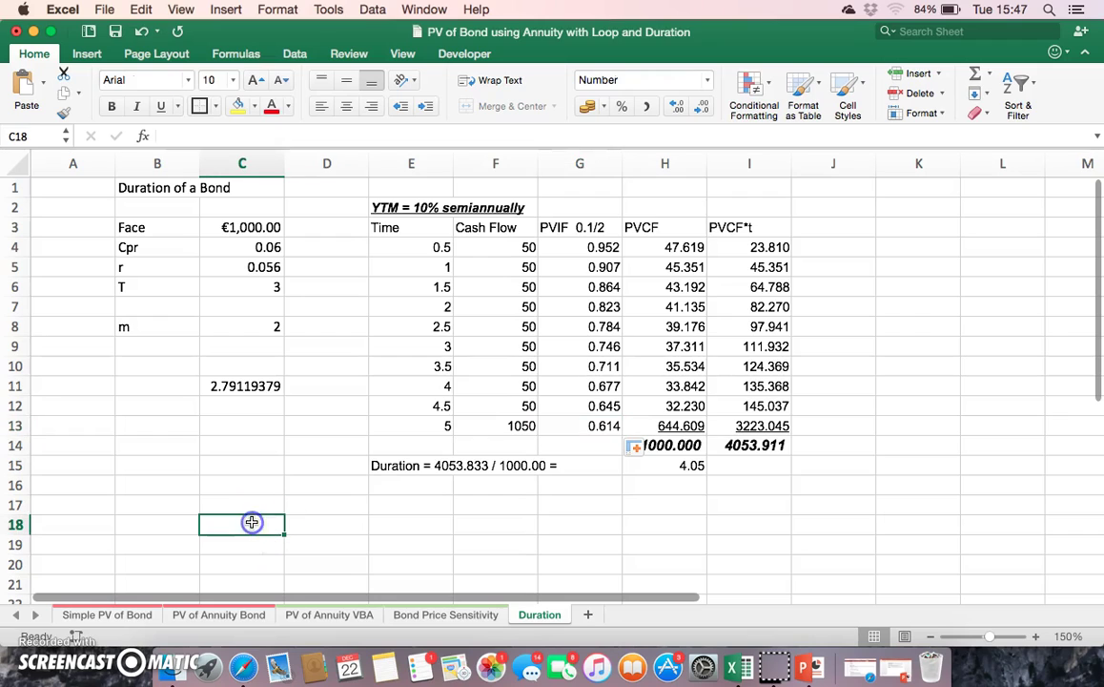
{"action": "type", "text": "("}
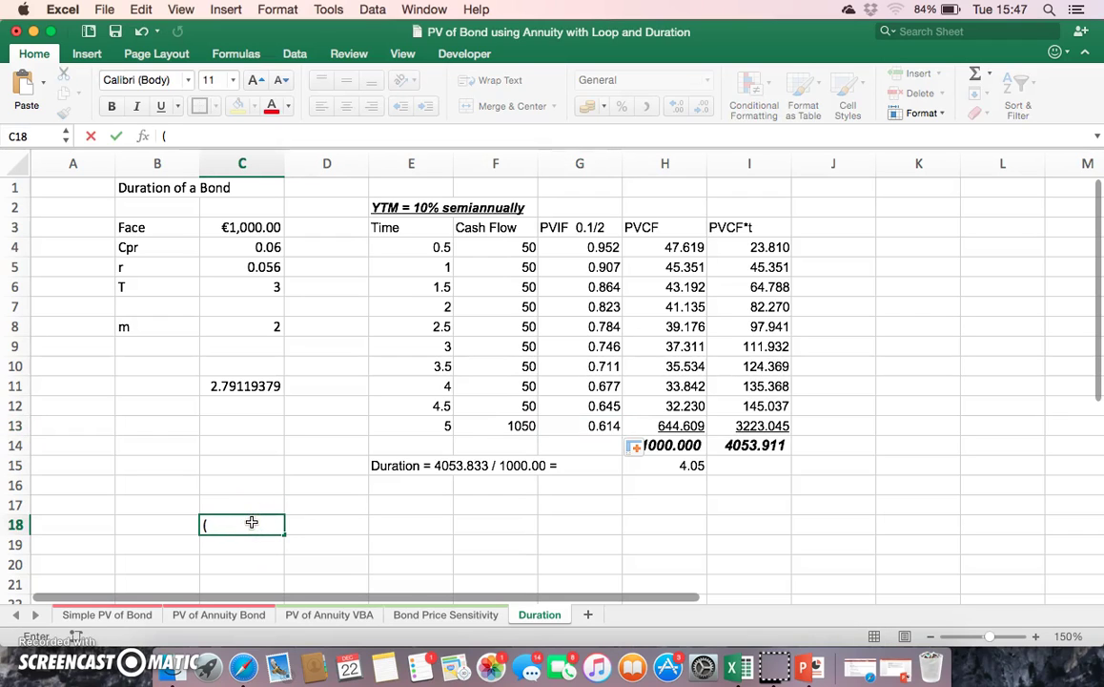
{"action": "type", "text": "1+r/m)^("}
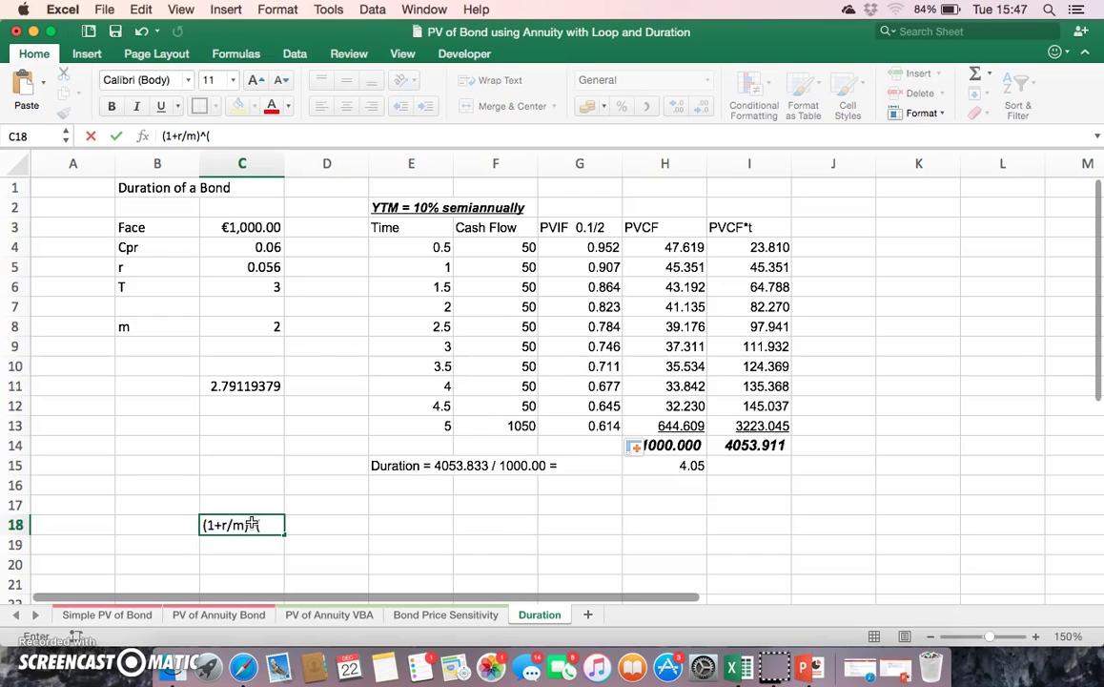
{"action": "left_click", "coordinate": [307, 531]}
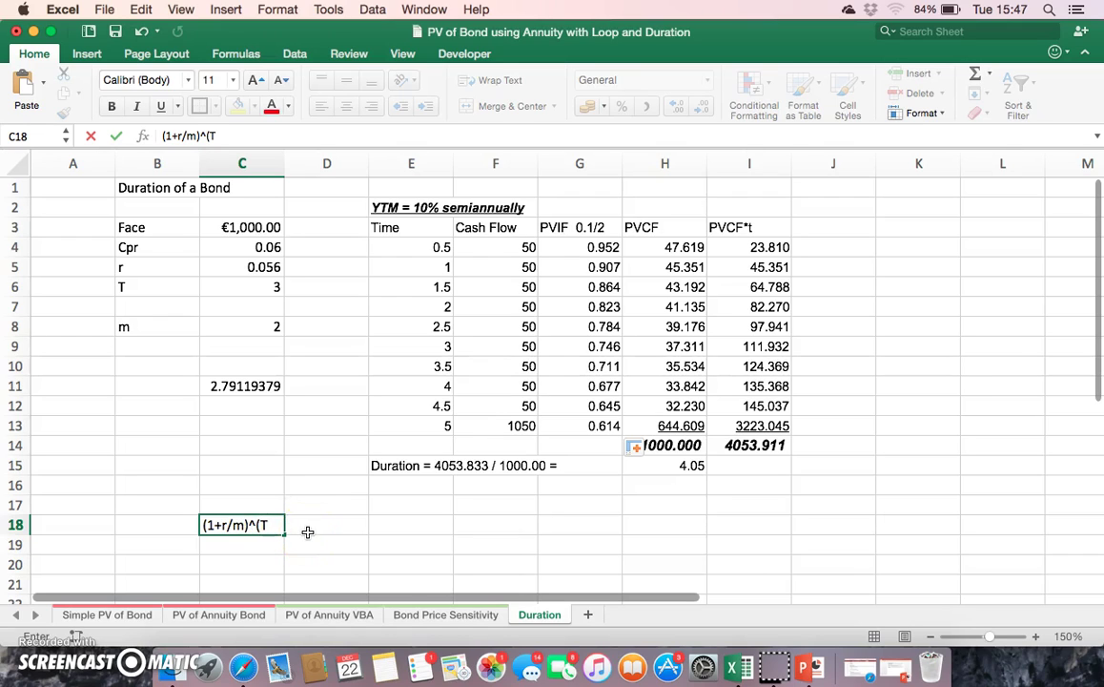
{"action": "left_click", "coordinate": [259, 525]}
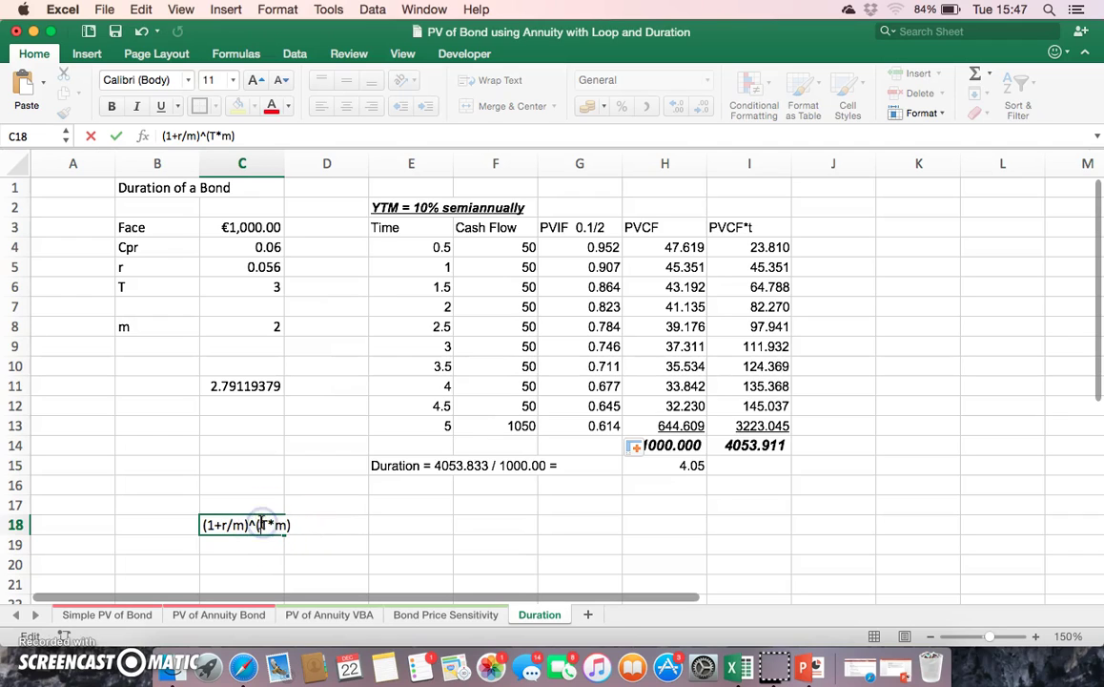
{"action": "type", "text": "-"}
{"action": "key", "text": "Return"}
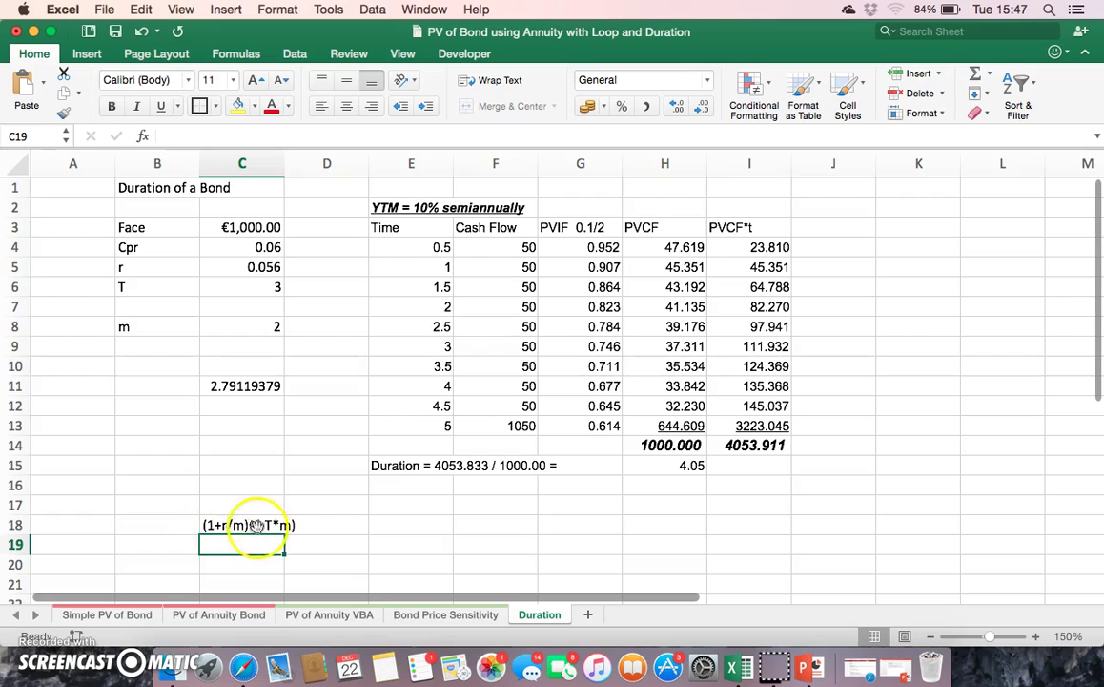
{"action": "left_click", "coordinate": [579, 246]}
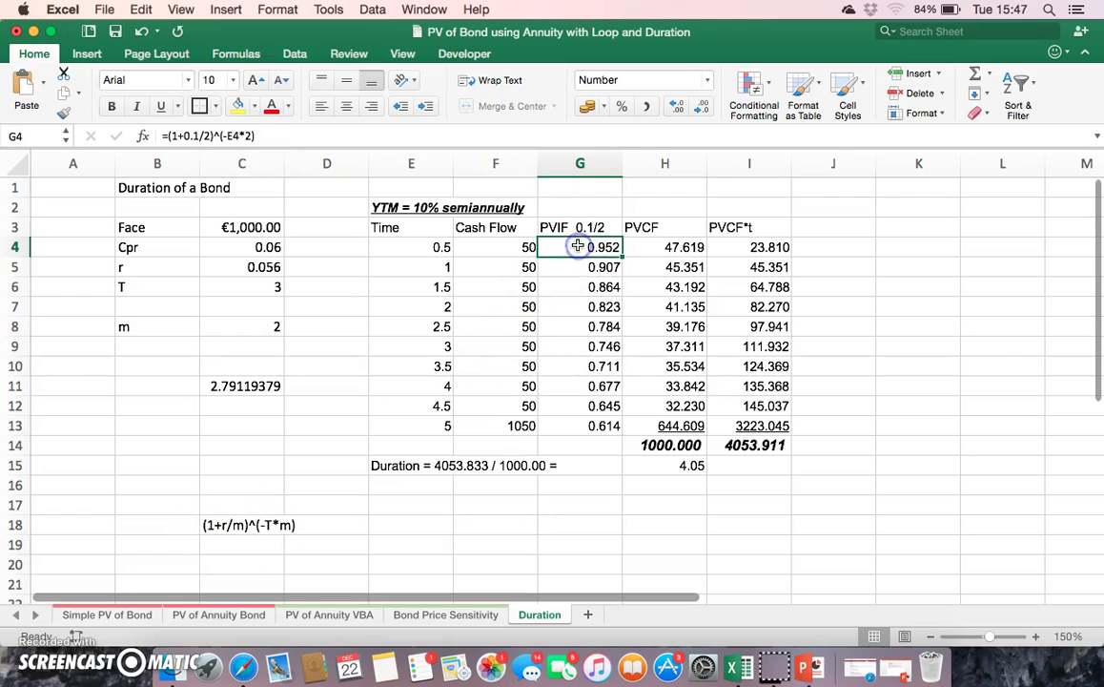
Confirm G4, then enter a first PVCF formula in H4 as G4 times E4.
{"action": "left_click", "coordinate": [225, 137]}
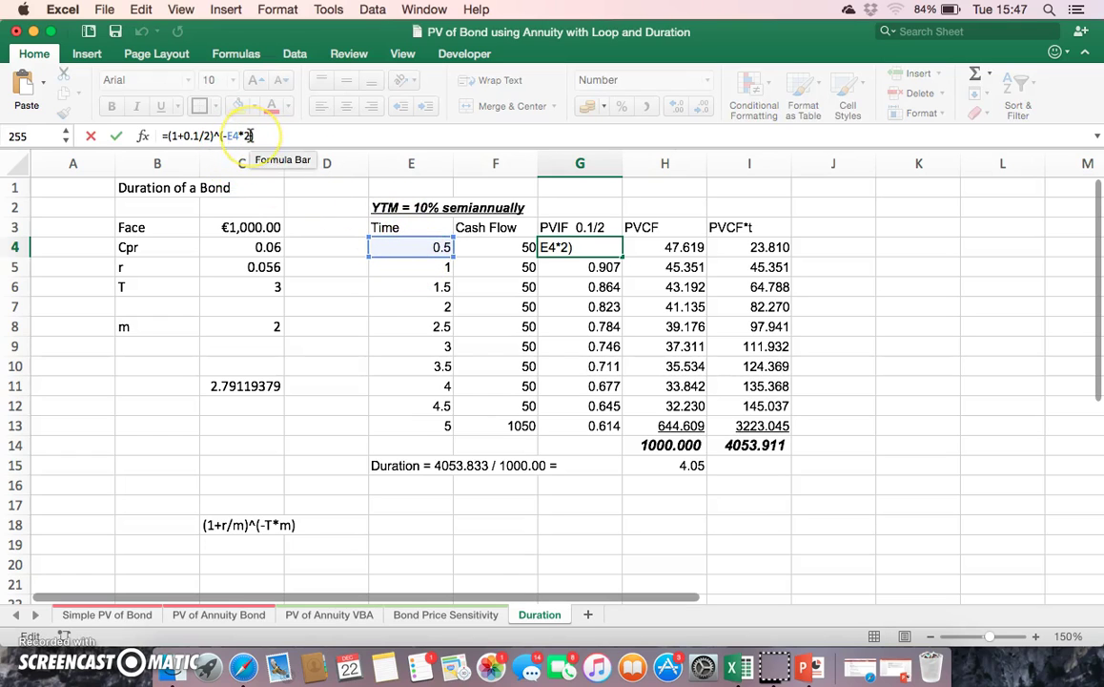
{"action": "key", "text": "Return"}
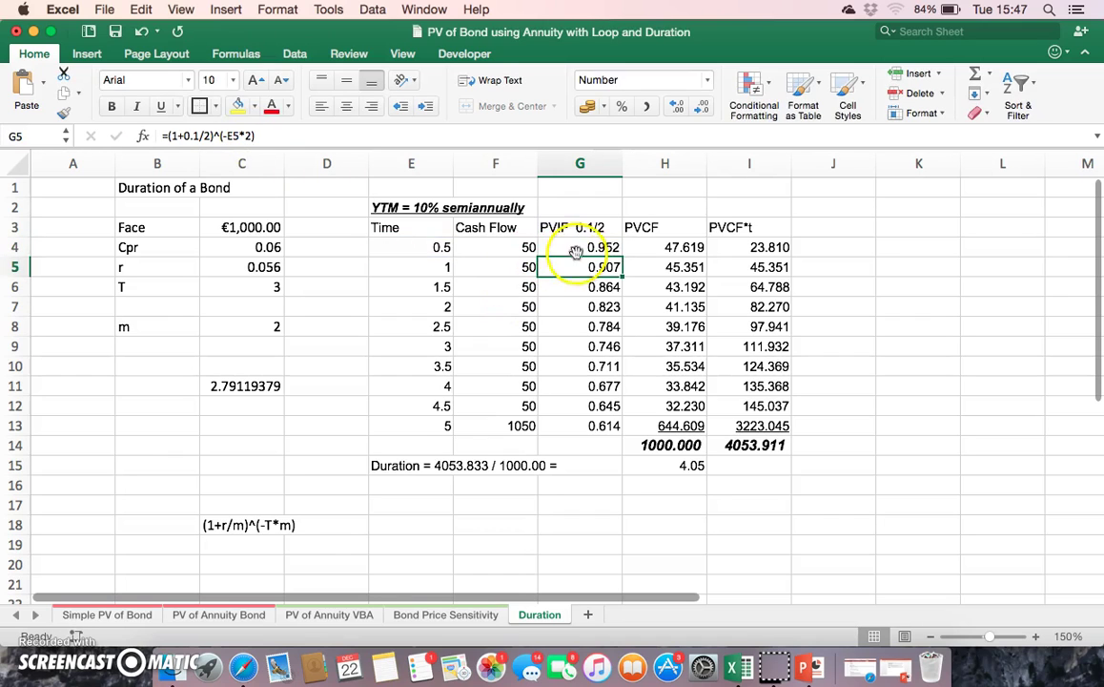
{"action": "double_click", "coordinate": [670, 247]}
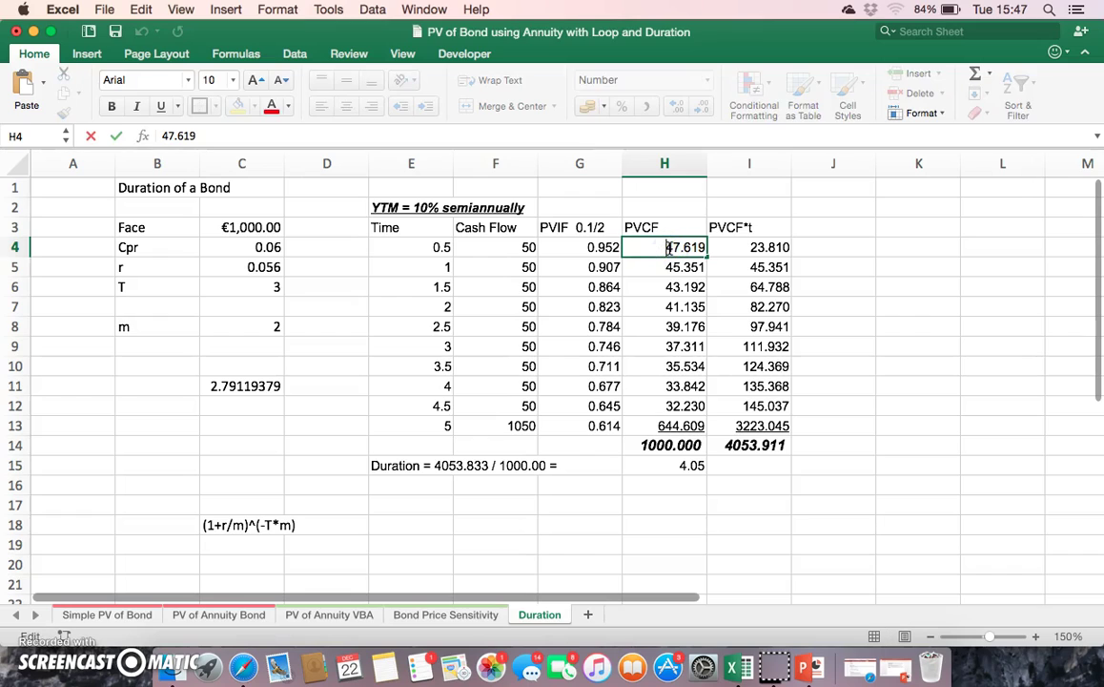
{"action": "type", "text": "="}
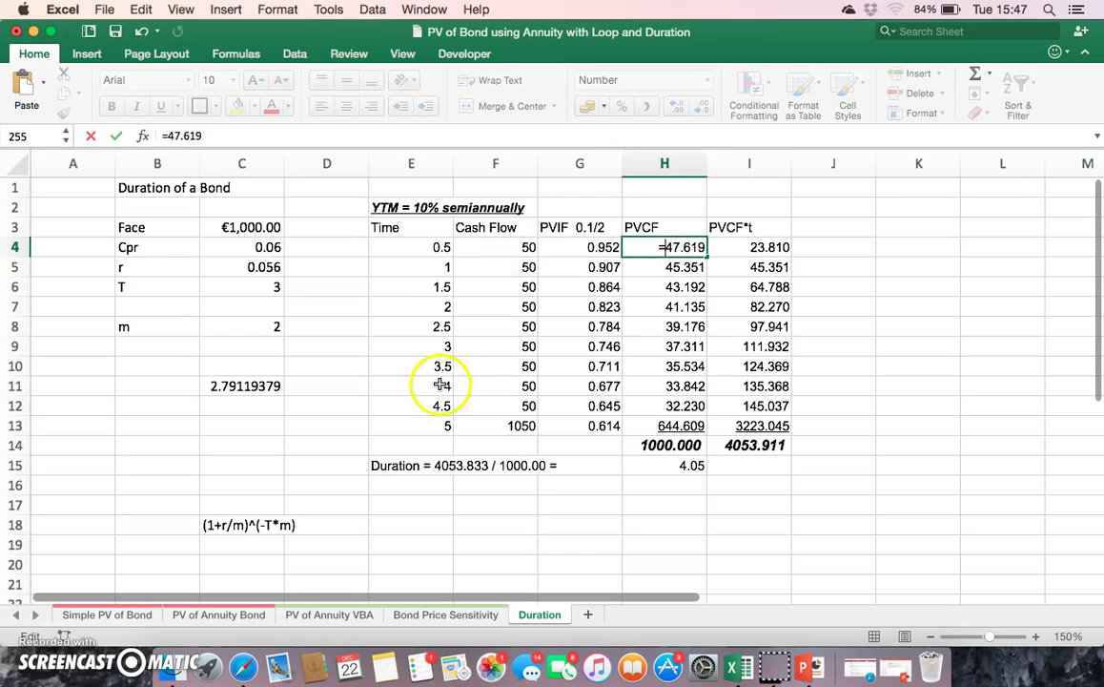
{"action": "left_click", "coordinate": [206, 136]}
{"action": "key", "text": "BackSpace"}
{"action": "key", "text": "BackSpace"}
{"action": "key", "text": "BackSpace"}
{"action": "key", "text": "BackSpace"}
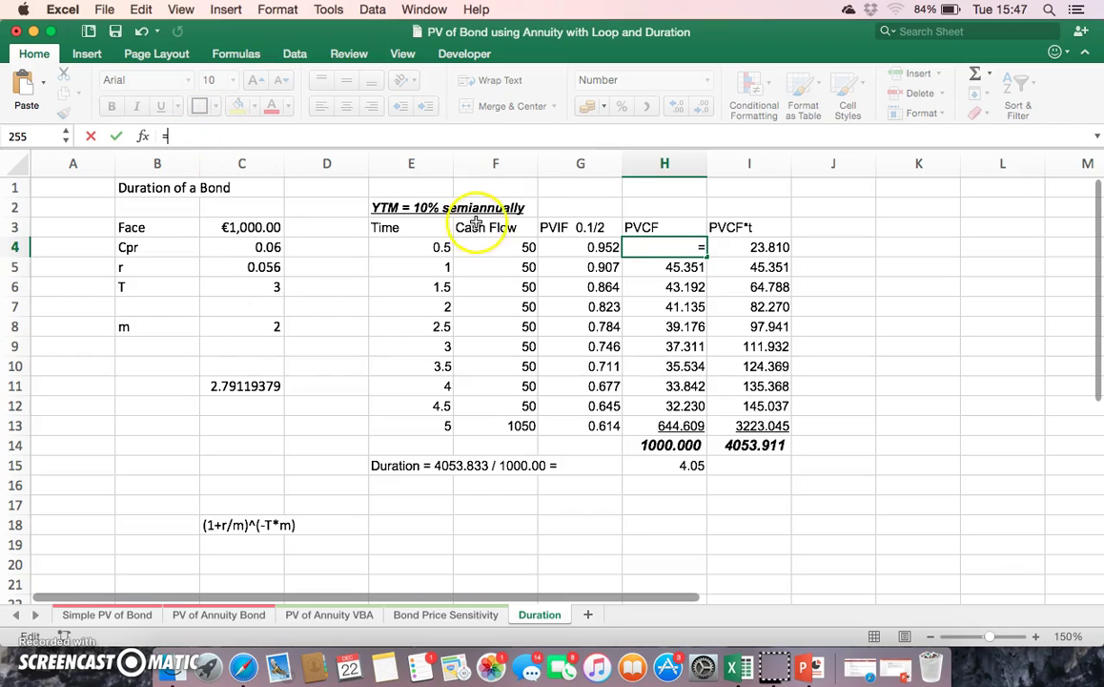
{"action": "left_click", "coordinate": [609, 250]}
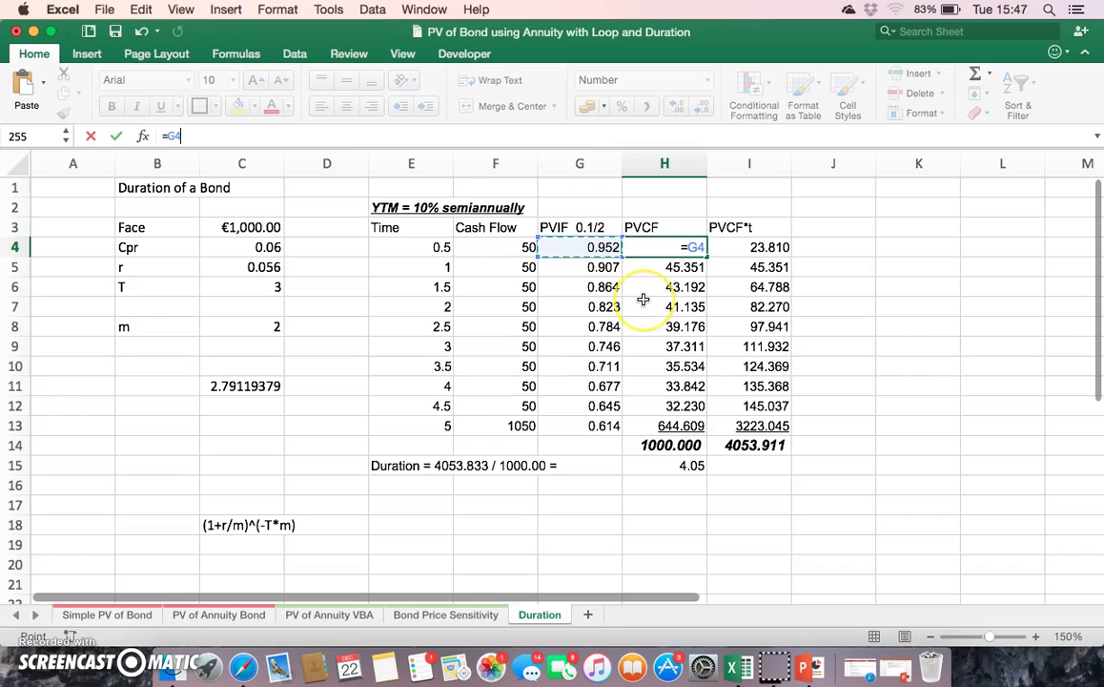
{"action": "type", "text": "*"}
{"action": "left_click", "coordinate": [425, 246]}
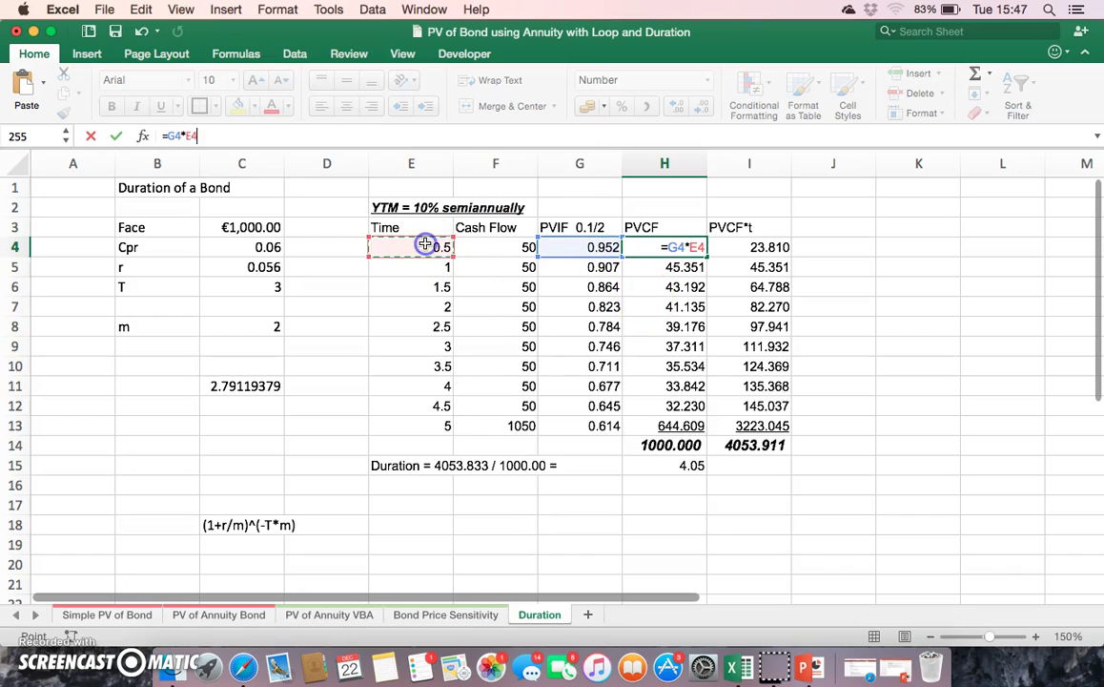
{"action": "key", "text": "Return"}
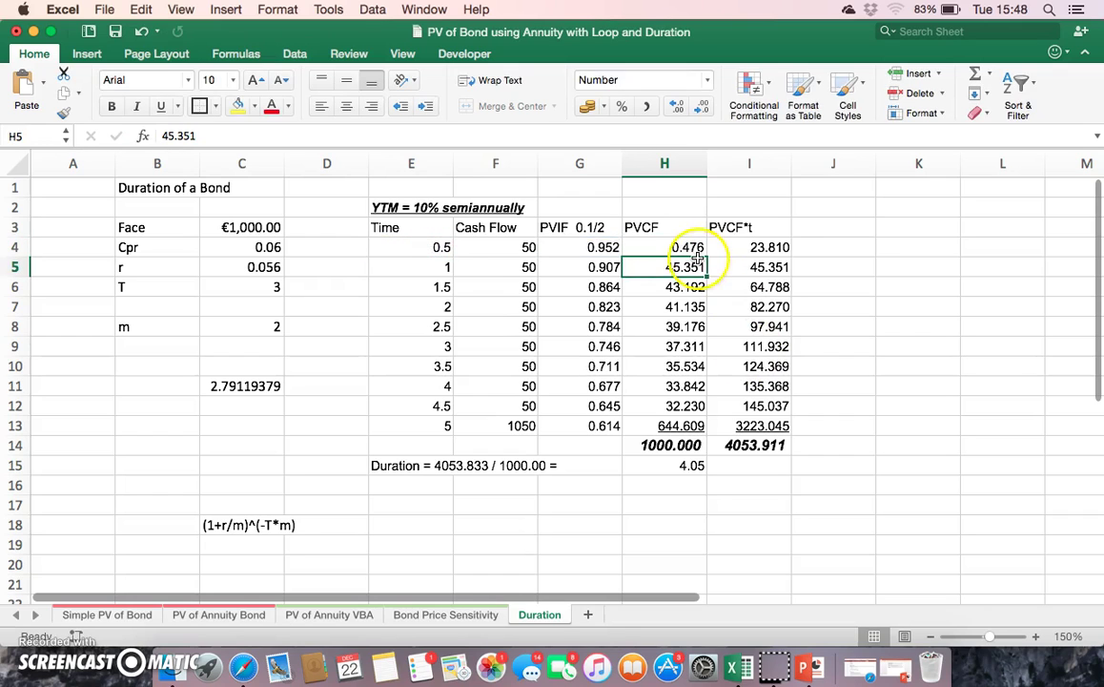
Correct H4 to =G4*F4 and fill it down through H13.
{"action": "left_click", "coordinate": [685, 247]}
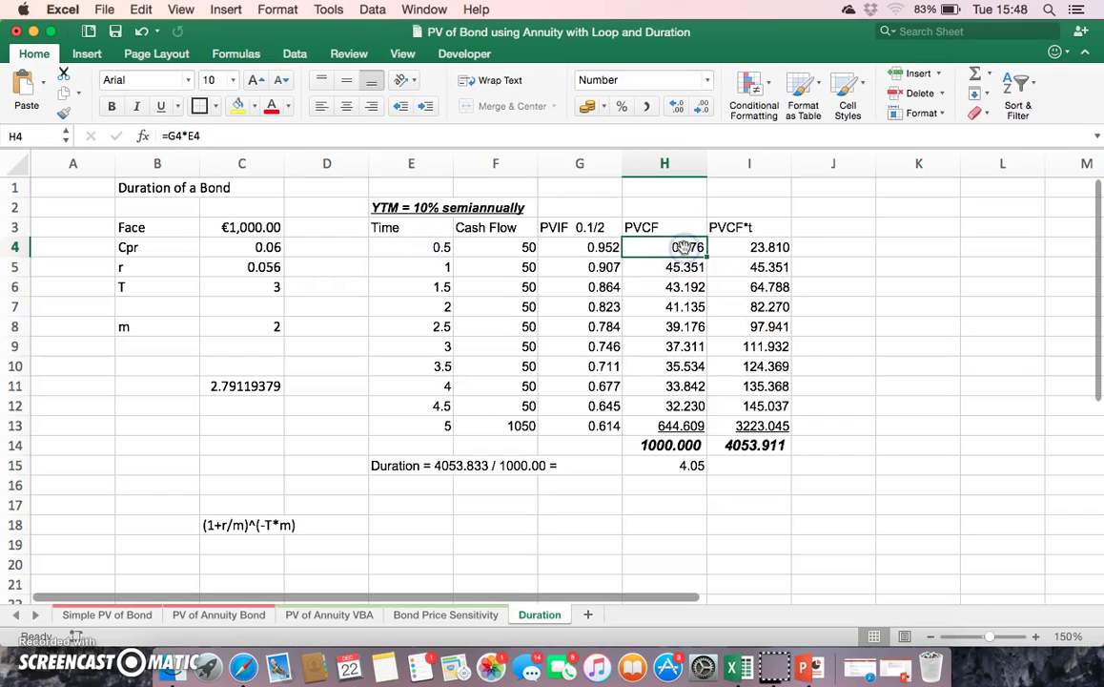
{"action": "left_click", "coordinate": [215, 138]}
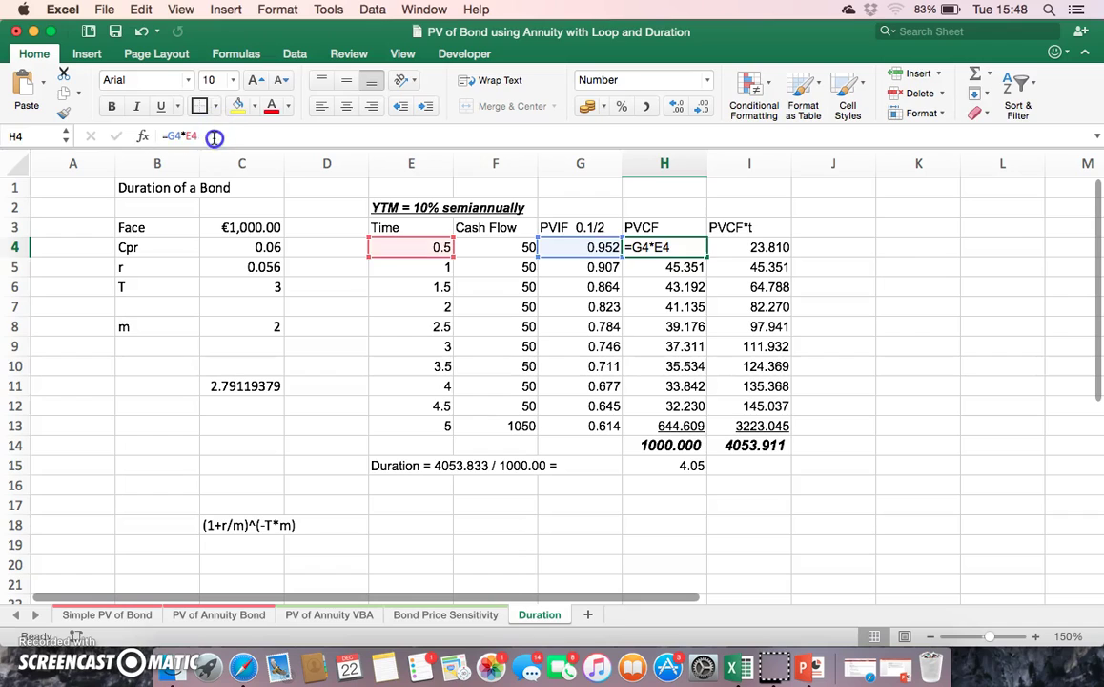
{"action": "key", "text": "BackSpace"}
{"action": "key", "text": "BackSpace"}
{"action": "key", "text": "BackSpace"}
{"action": "key", "text": "BackSpace"}
{"action": "key", "text": "BackSpace"}
{"action": "key", "text": "BackSpace"}
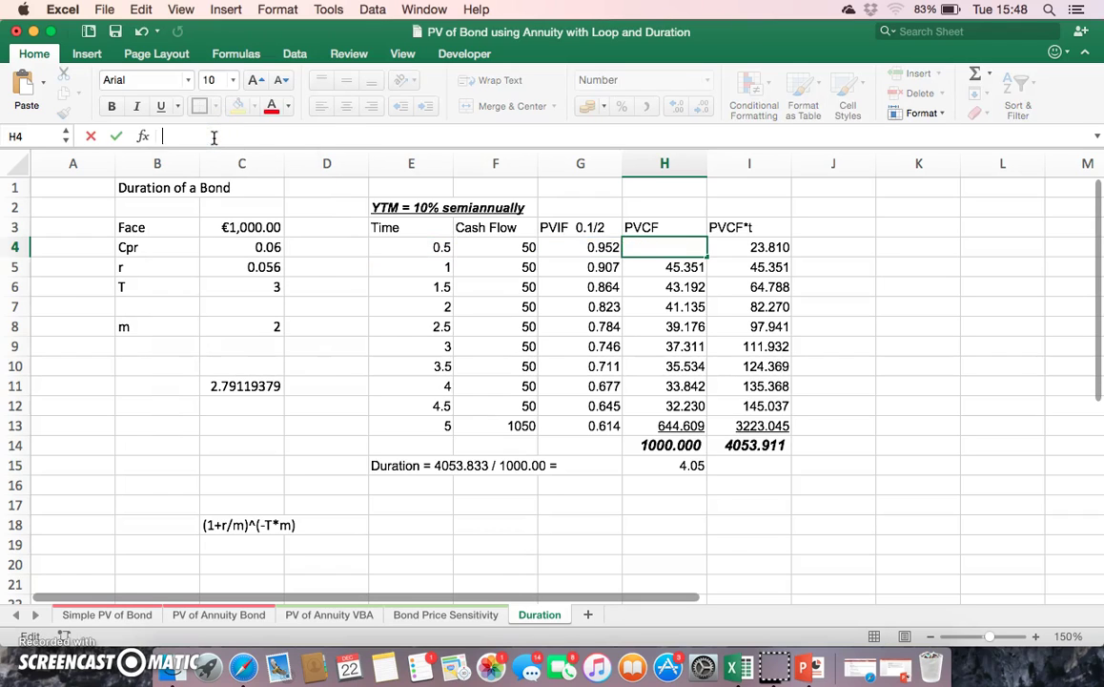
{"action": "type", "text": "="}
{"action": "left_click", "coordinate": [576, 247]}
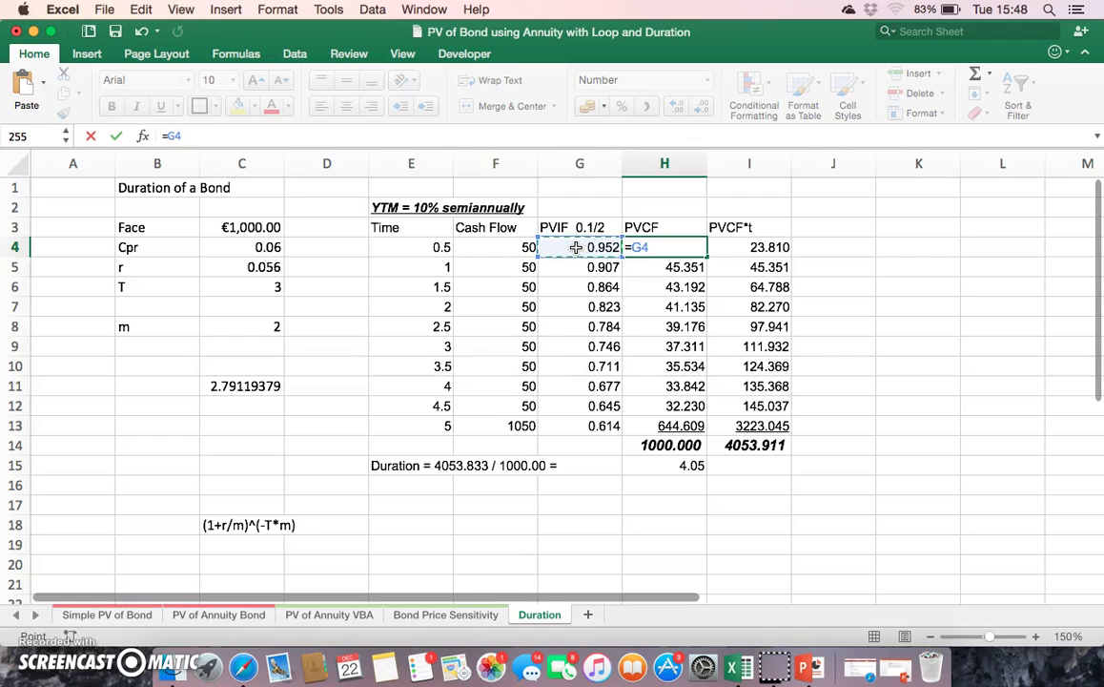
{"action": "type", "text": "*"}
{"action": "left_click", "coordinate": [508, 248]}
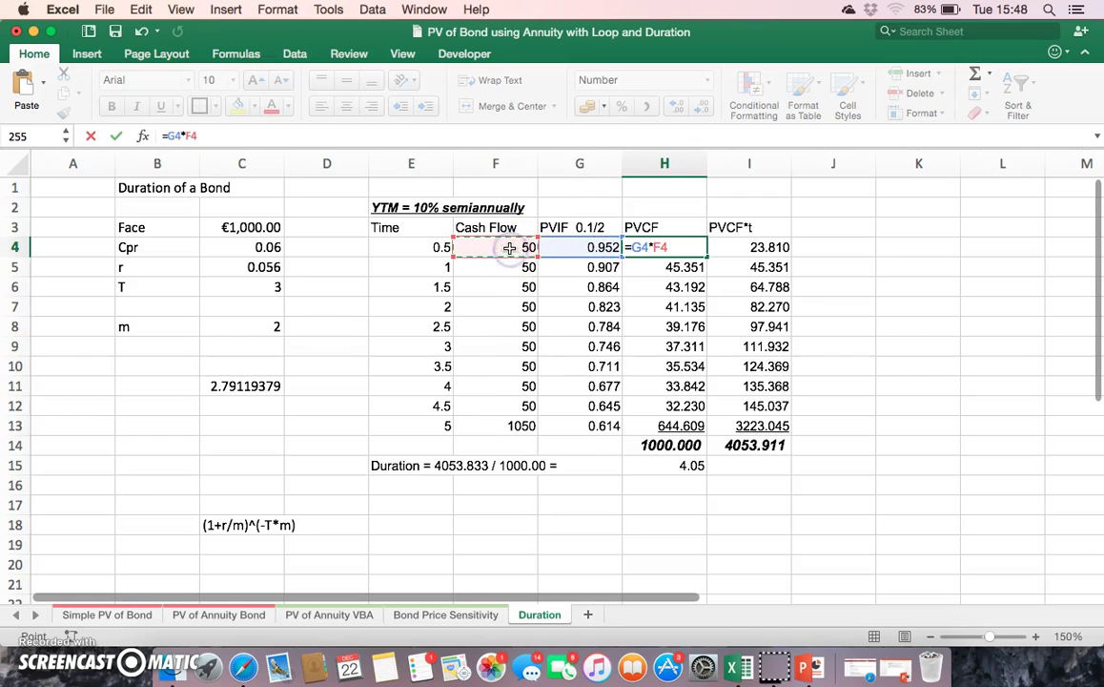
{"action": "key", "text": "Return"}
{"action": "left_click", "coordinate": [689, 247]}
{"action": "left_click_drag", "start_coordinate": [710, 254], "coordinate": [714, 428]}
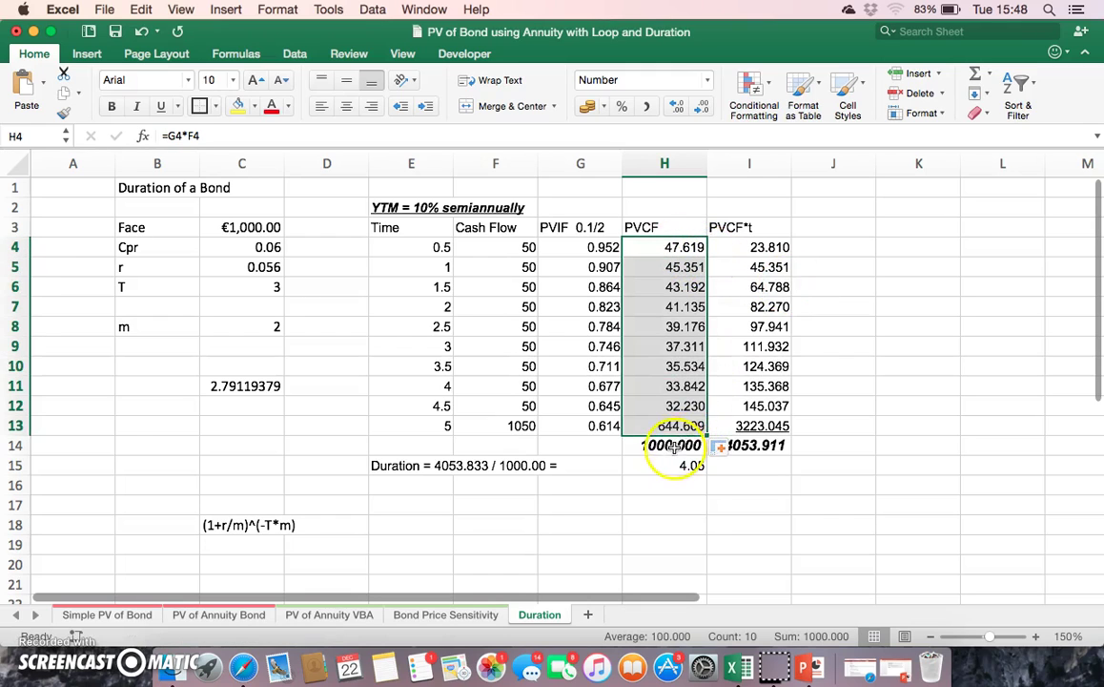
{"action": "left_click", "coordinate": [674, 446]}
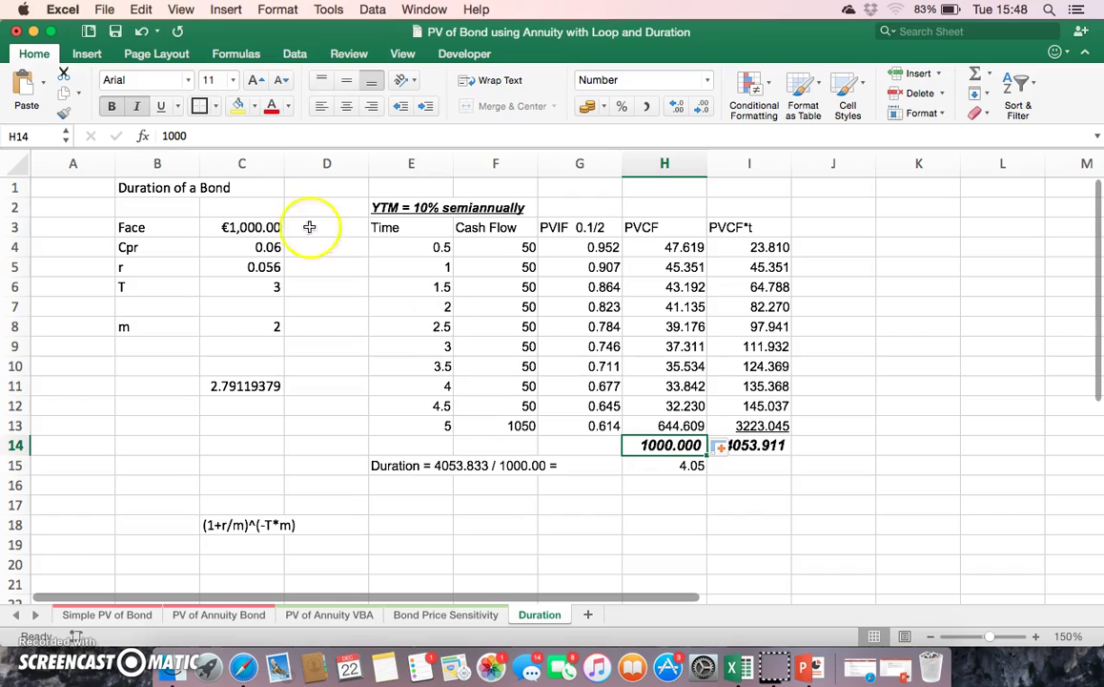
Replace the typed H14 total with =SUM(H4:H13), giving 1000.000.
{"action": "left_click", "coordinate": [245, 138]}
{"action": "key", "text": "BackSpace"}
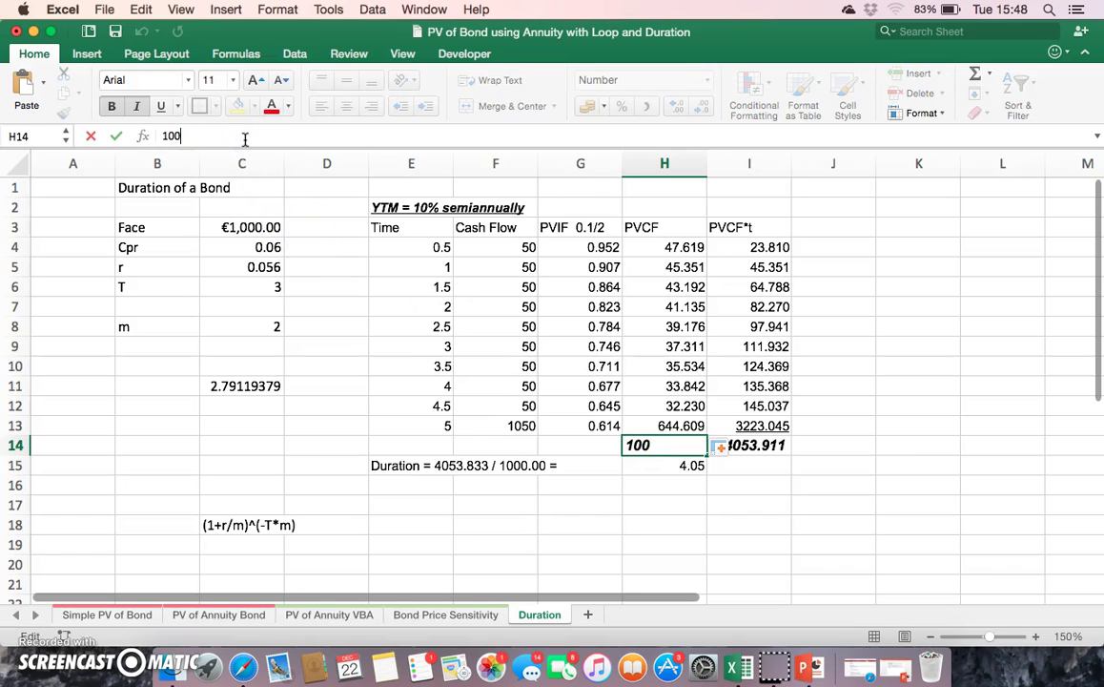
{"action": "type", "text": "="}
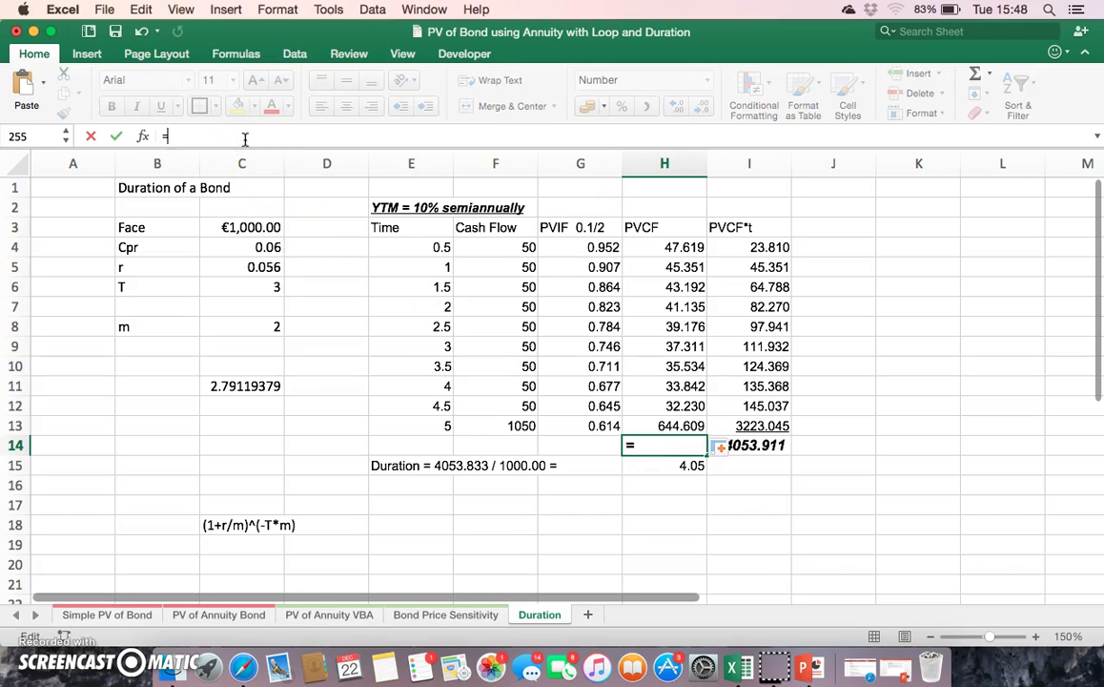
{"action": "type", "text": "sum("}
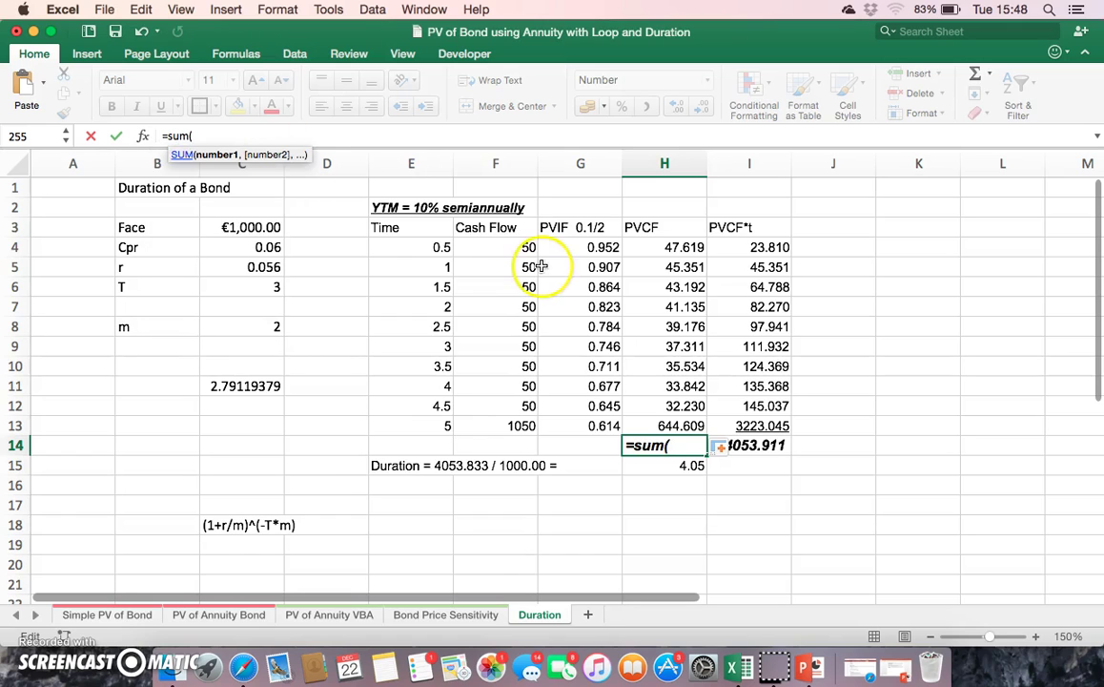
{"action": "left_click_drag", "start_coordinate": [662, 248], "coordinate": [674, 425]}
{"action": "type", "text": ")"}
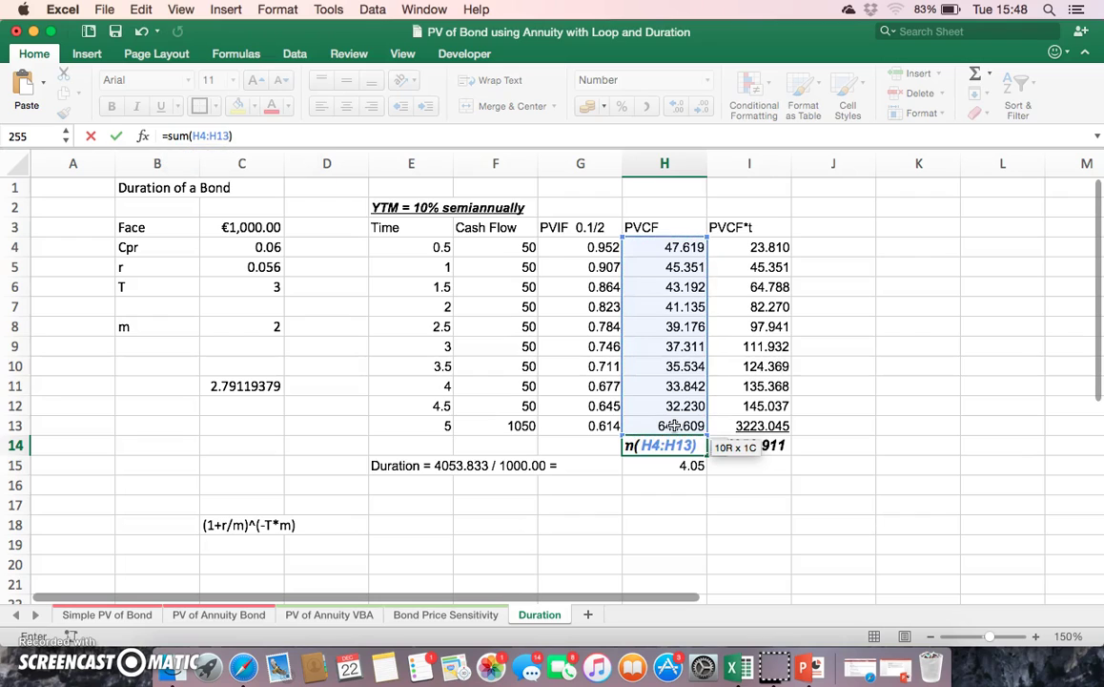
{"action": "key", "text": "Return"}
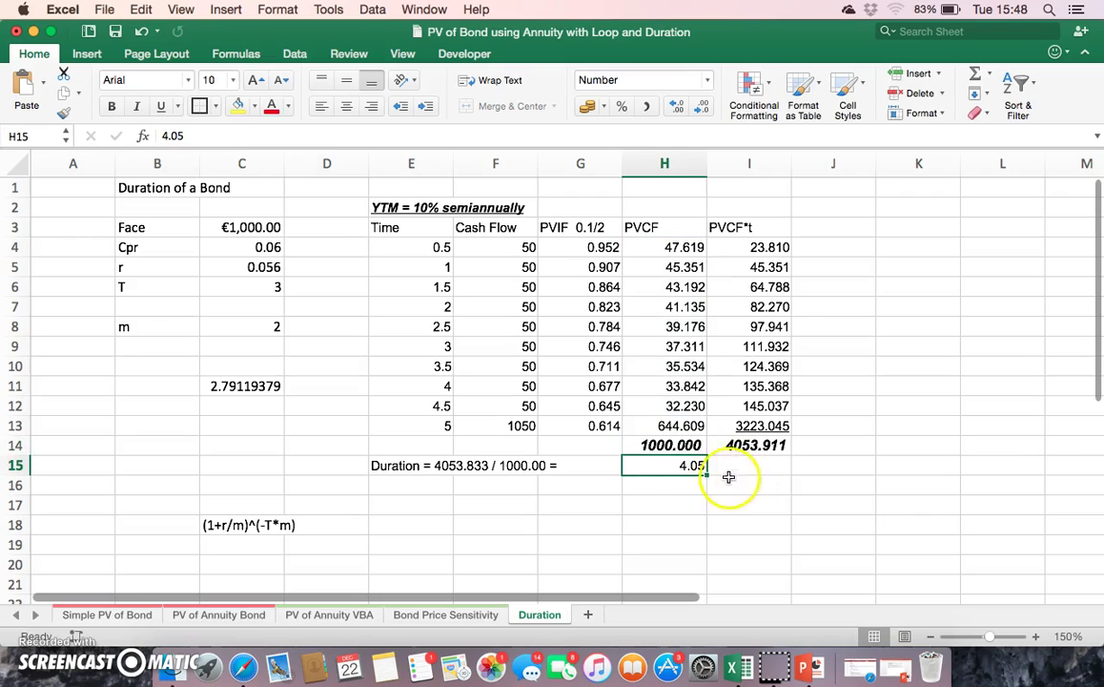
{"action": "left_click", "coordinate": [668, 445]}
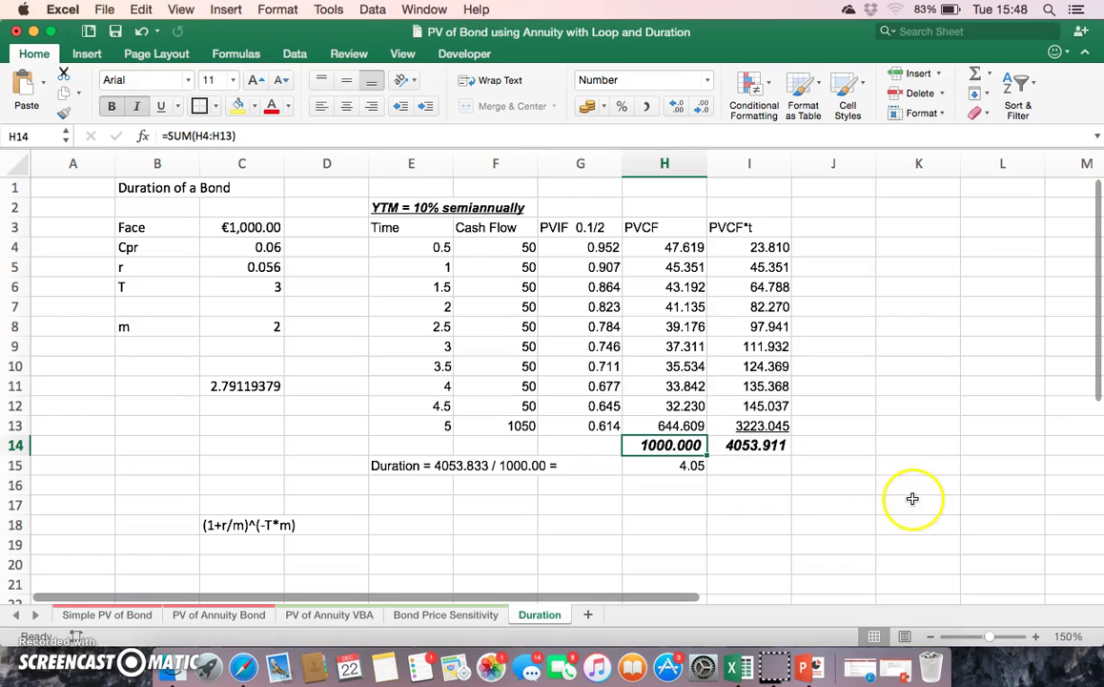
Enter =H4*E4 in I4 and fill it down to I13.
{"action": "left_click", "coordinate": [752, 247]}
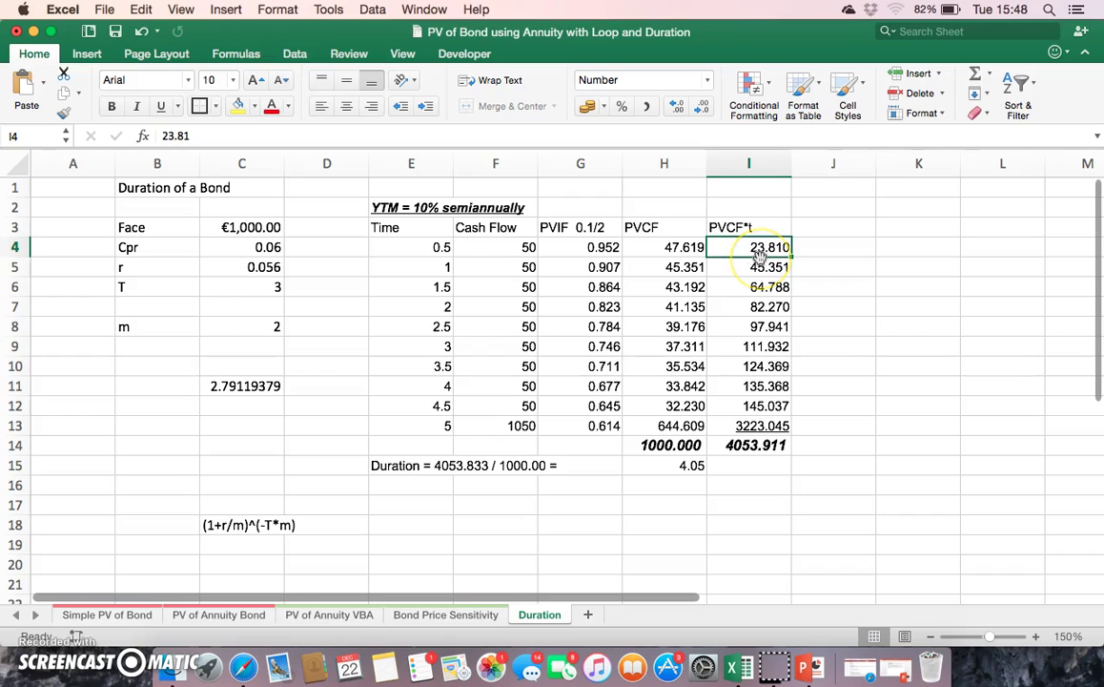
{"action": "type", "text": "="}
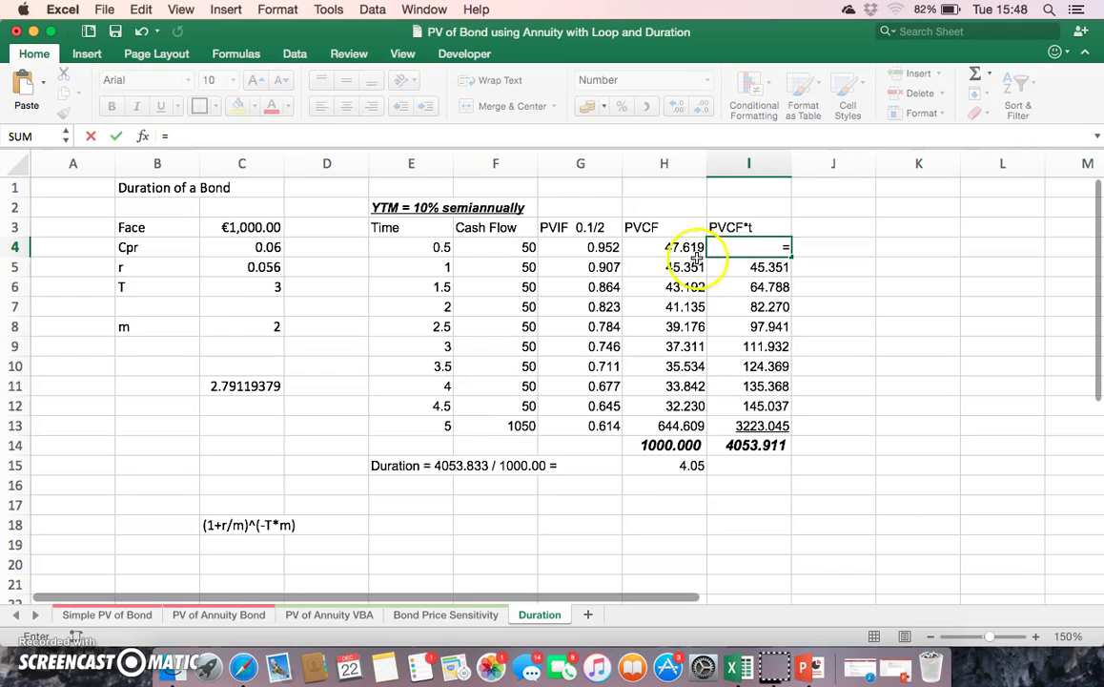
{"action": "left_click", "coordinate": [677, 246]}
{"action": "type", "text": "*"}
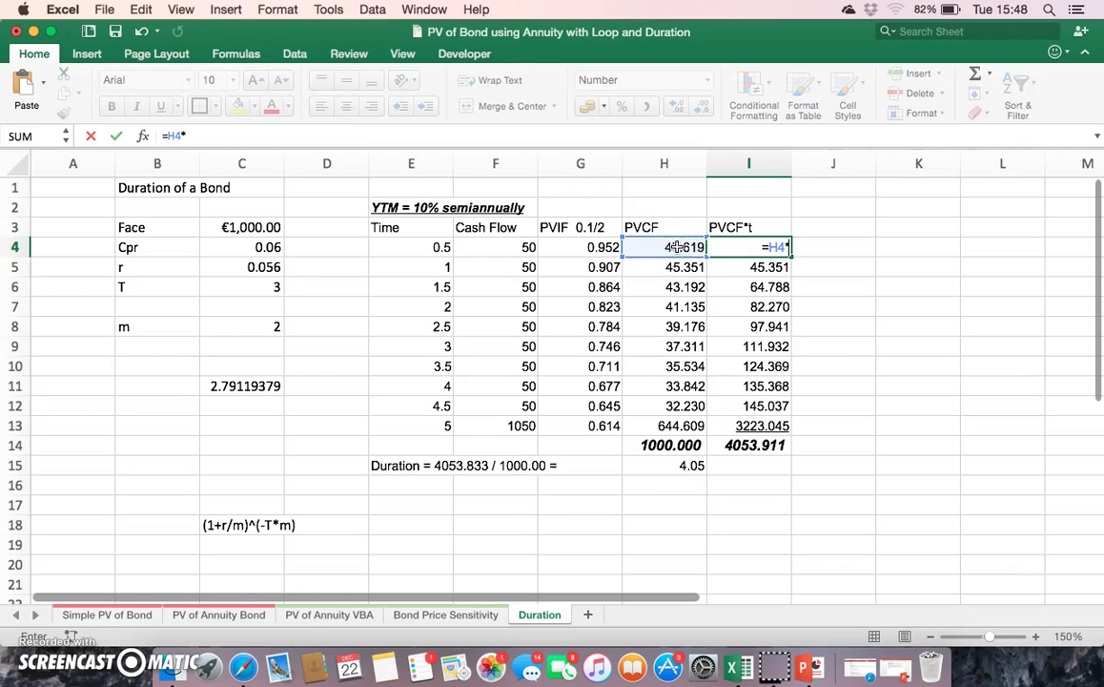
{"action": "left_click", "coordinate": [418, 240]}
{"action": "left_click", "coordinate": [415, 249]}
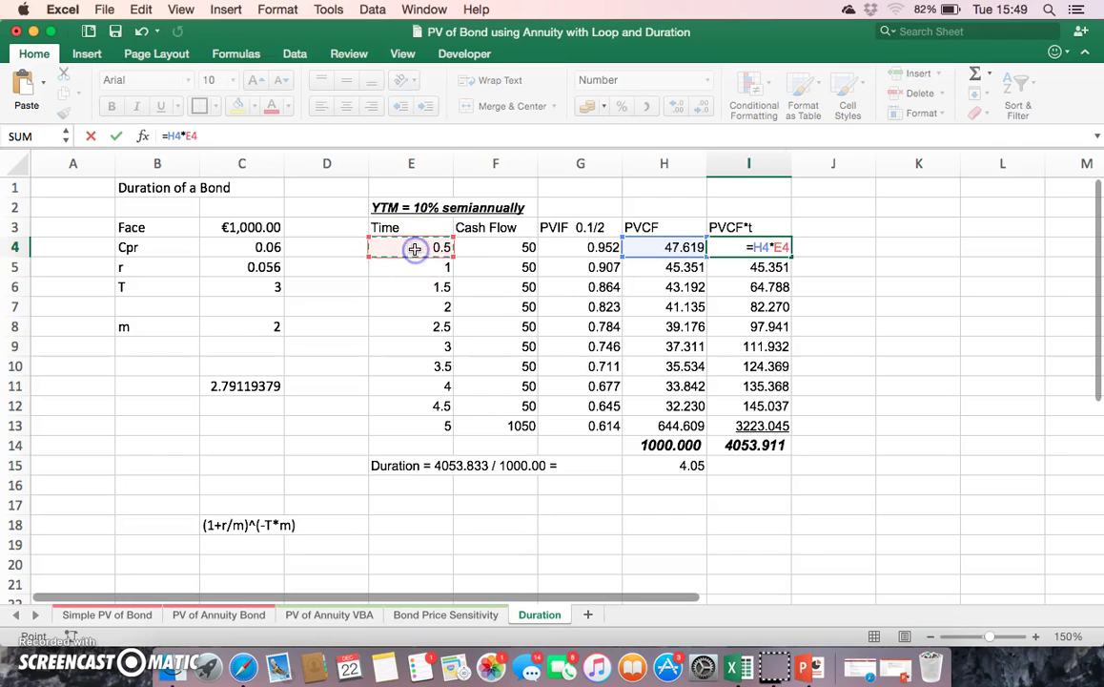
{"action": "key", "text": "Return"}
{"action": "left_click", "coordinate": [771, 247]}
{"action": "left_click_drag", "start_coordinate": [791, 257], "coordinate": [797, 427]}
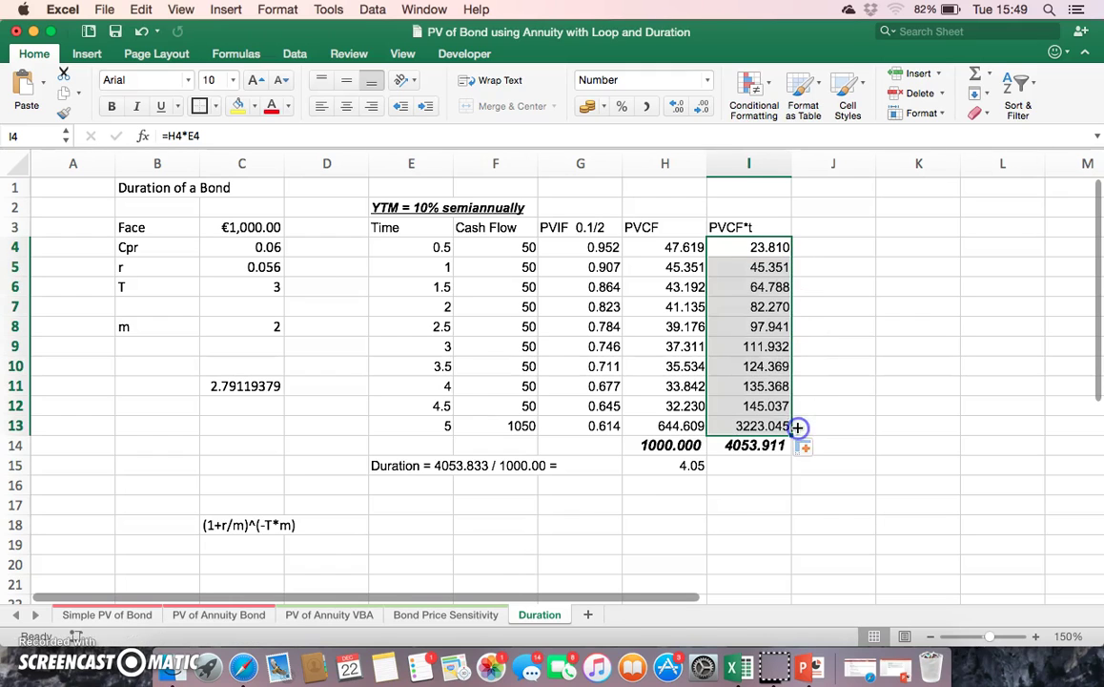
{"action": "left_click", "coordinate": [747, 267]}
Replace the I14 total with =SUM(I4:I13), giving 4053.911.
{"action": "left_click", "coordinate": [753, 455]}
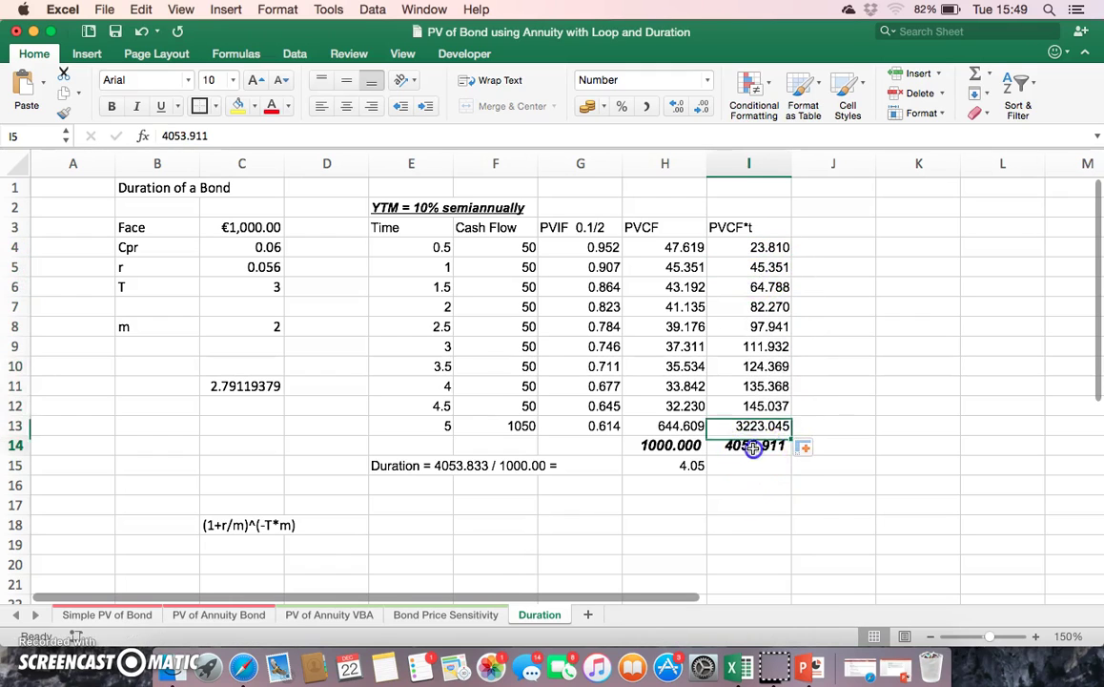
{"action": "key", "text": "Delete"}
{"action": "type", "text": "=sum("}
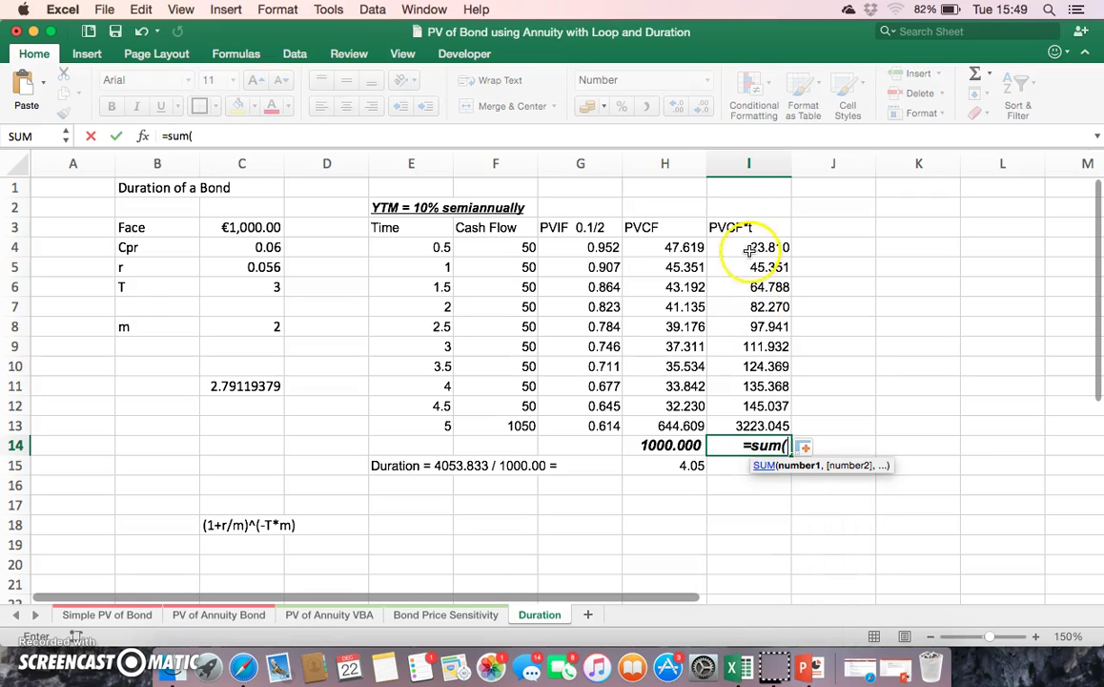
{"action": "left_click_drag", "start_coordinate": [753, 248], "coordinate": [755, 420]}
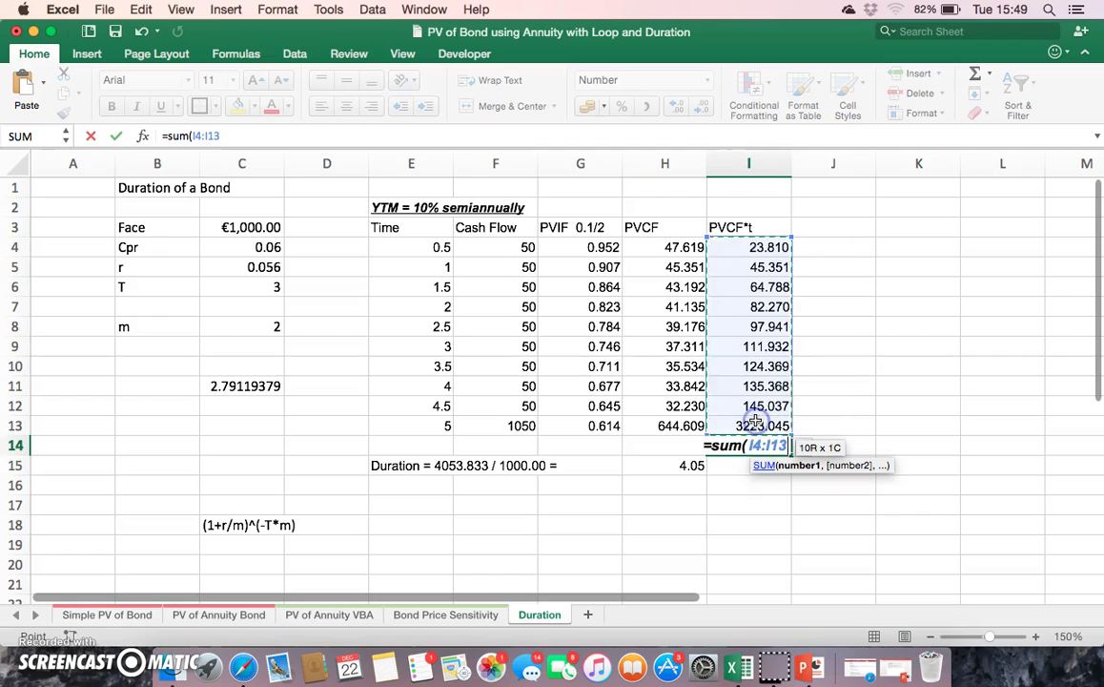
{"action": "type", "text": ")"}
{"action": "key", "text": "Return"}
{"action": "left_click", "coordinate": [748, 461]}
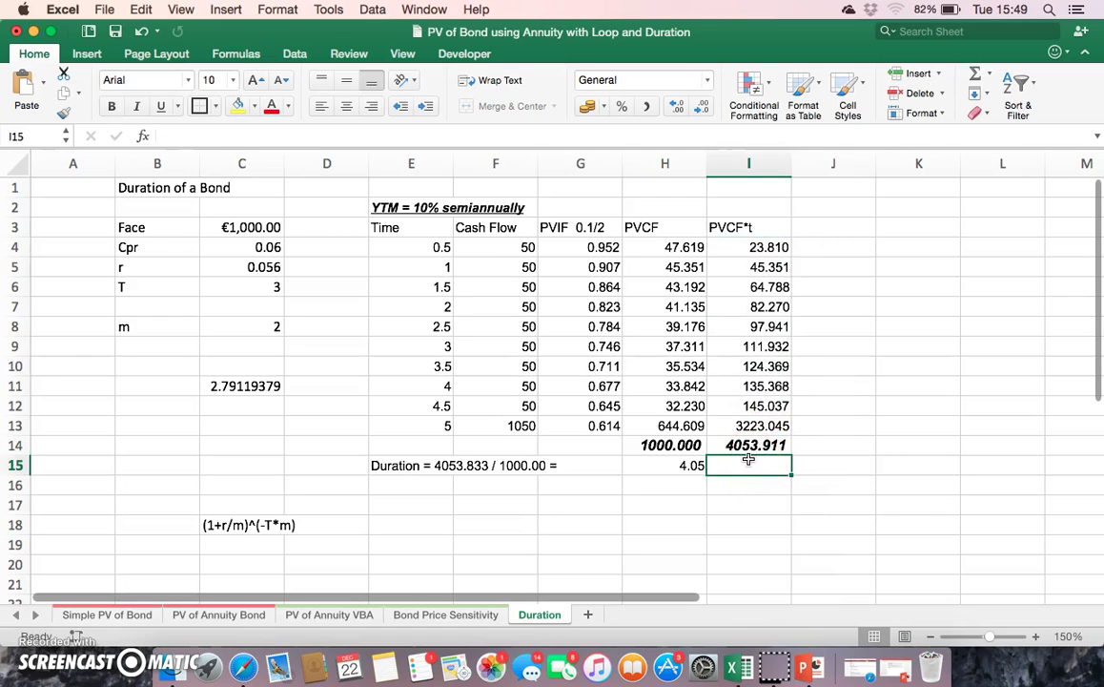
{"action": "left_click", "coordinate": [764, 458]}
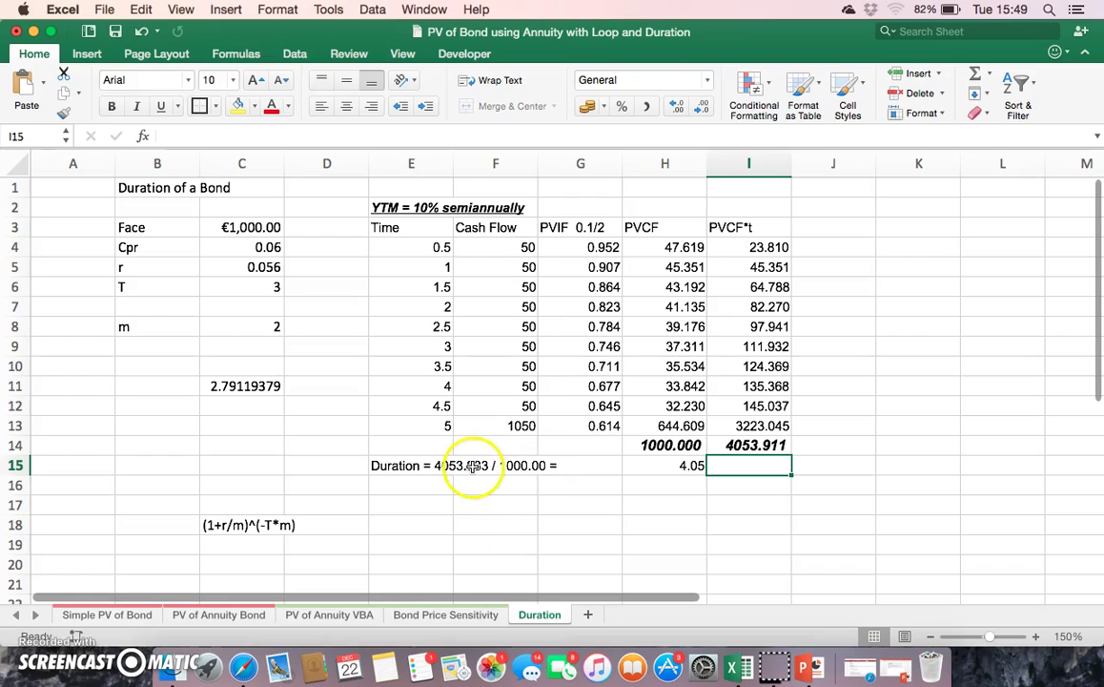
{"action": "left_click", "coordinate": [734, 246]}
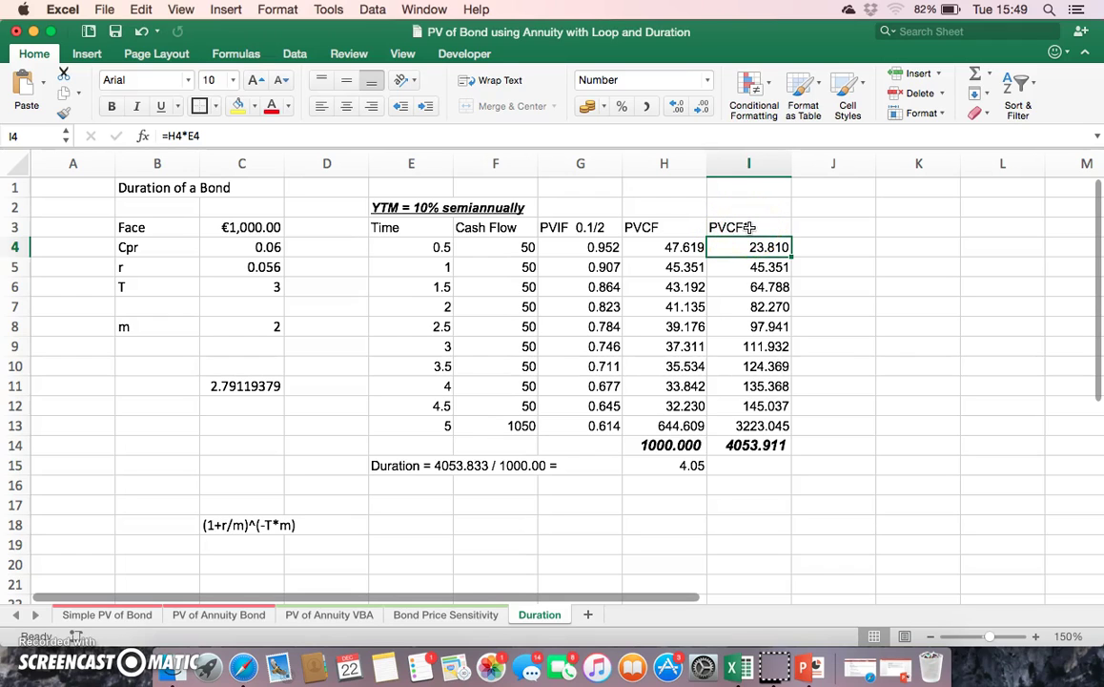
{"action": "left_click", "coordinate": [647, 246]}
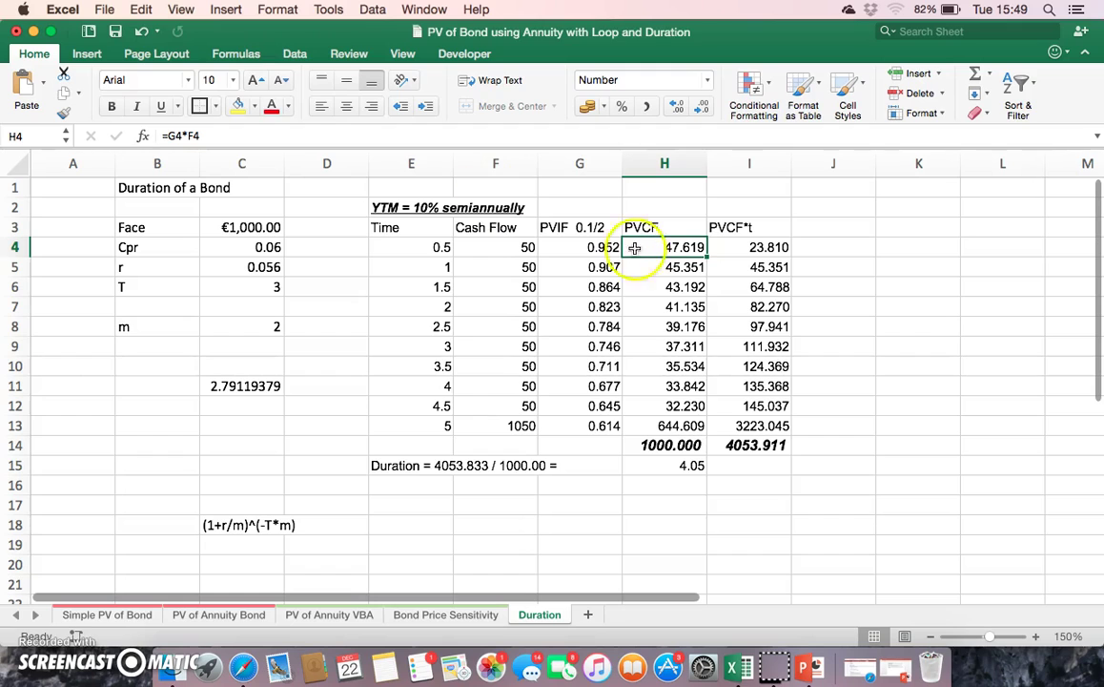
{"action": "left_click", "coordinate": [295, 134]}
{"action": "key", "text": "Return"}
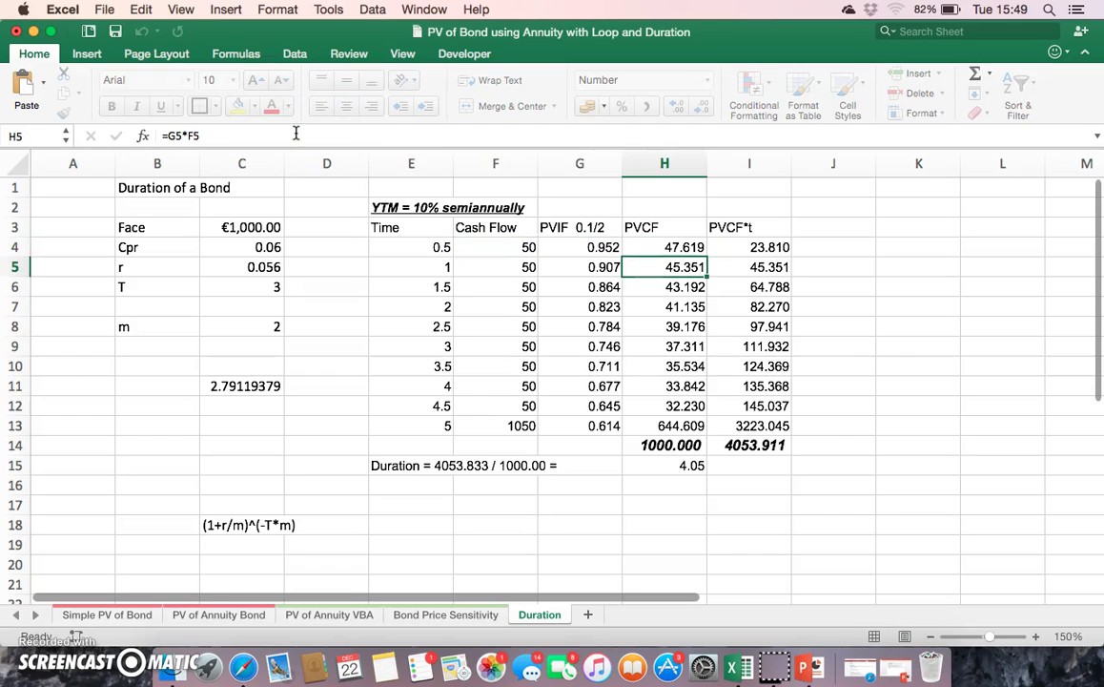
{"action": "key", "text": "Down"}
{"action": "key", "text": "Down"}
{"action": "key", "text": "Down"}
{"action": "key", "text": "Down"}
{"action": "key", "text": "Down"}
{"action": "key", "text": "Down"}
{"action": "key", "text": "Down"}
{"action": "key", "text": "Down"}
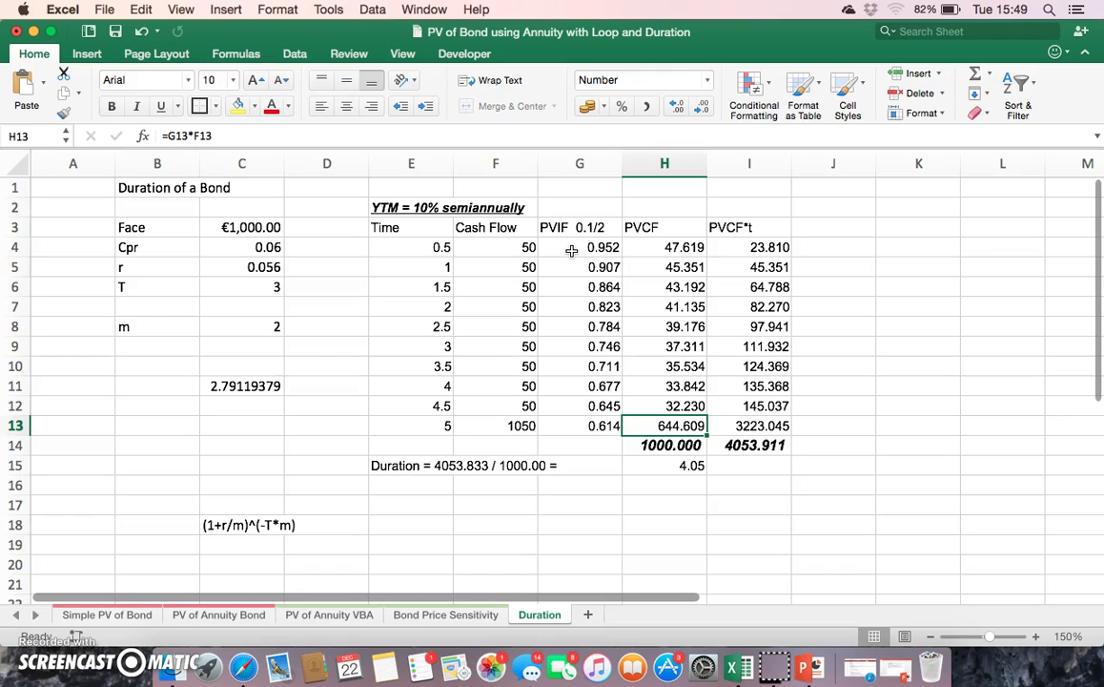
{"action": "left_click", "coordinate": [739, 249]}
{"action": "left_click", "coordinate": [685, 250]}
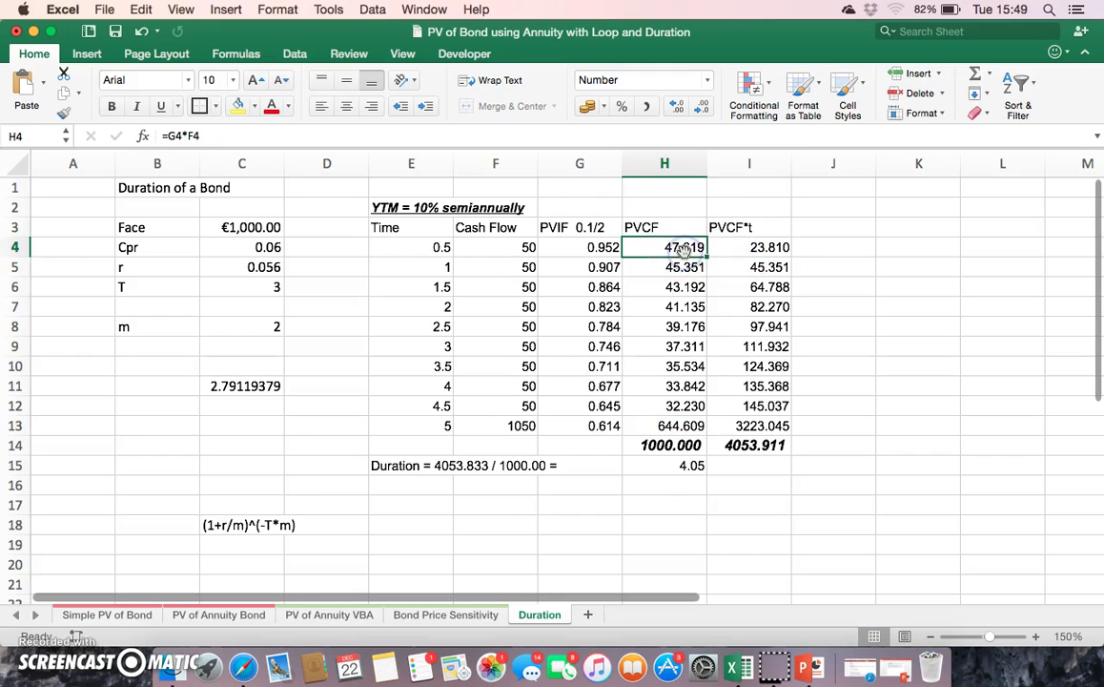
{"action": "left_click", "coordinate": [700, 257]}
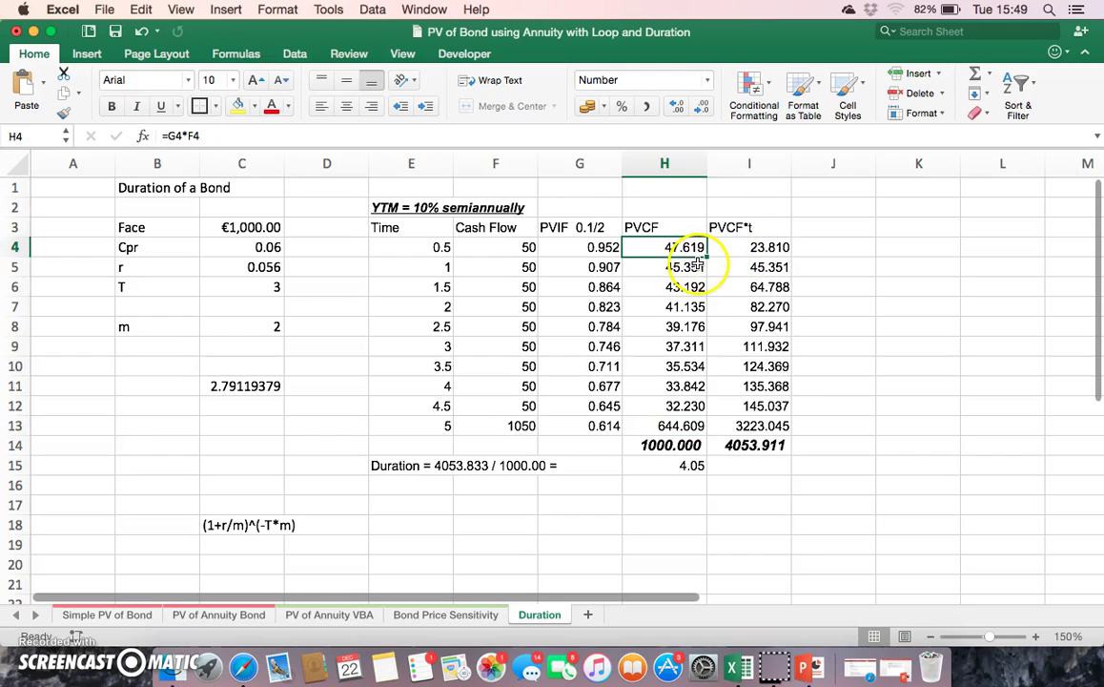
{"action": "double_click", "coordinate": [750, 247]}
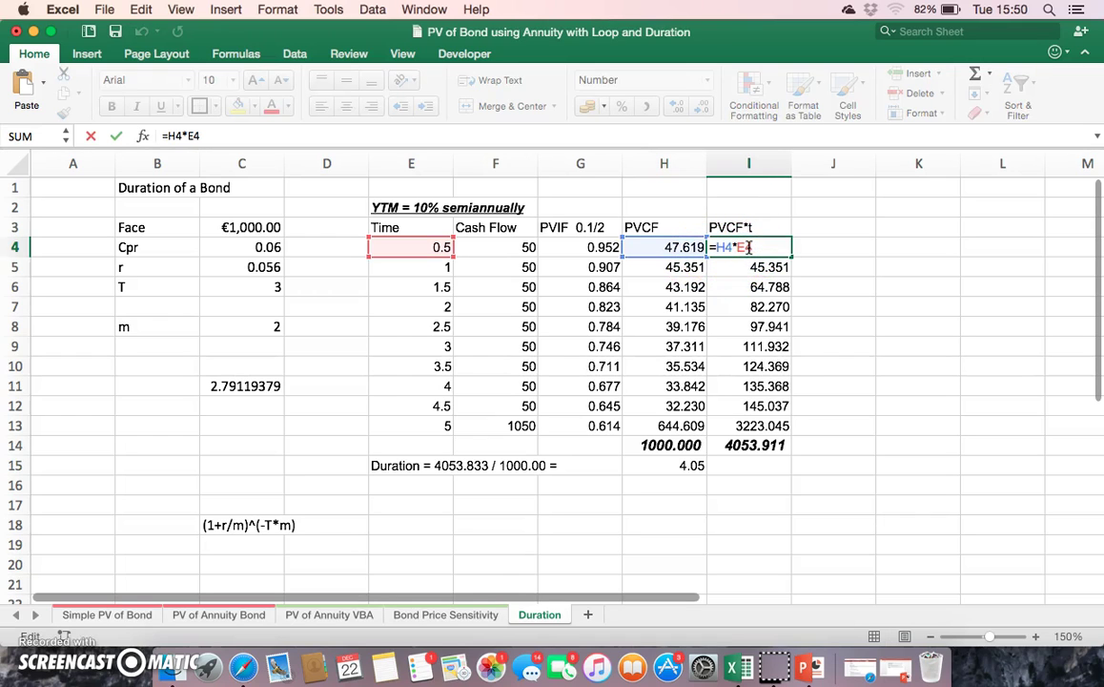
{"action": "left_click", "coordinate": [929, 217]}
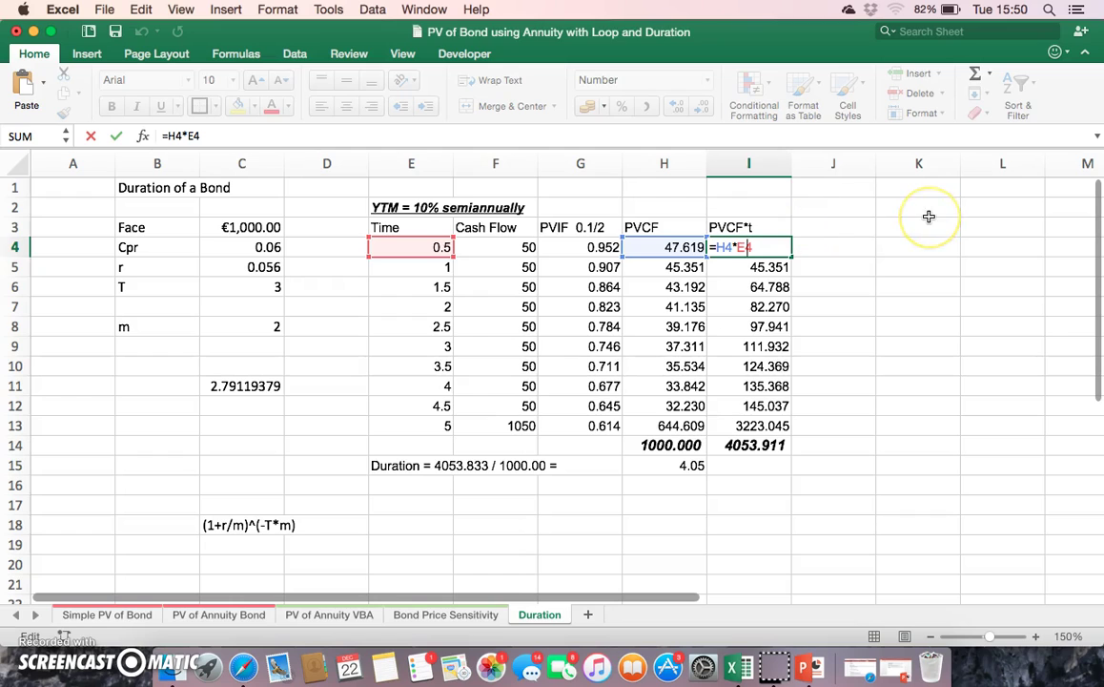
{"action": "key", "text": "Return"}
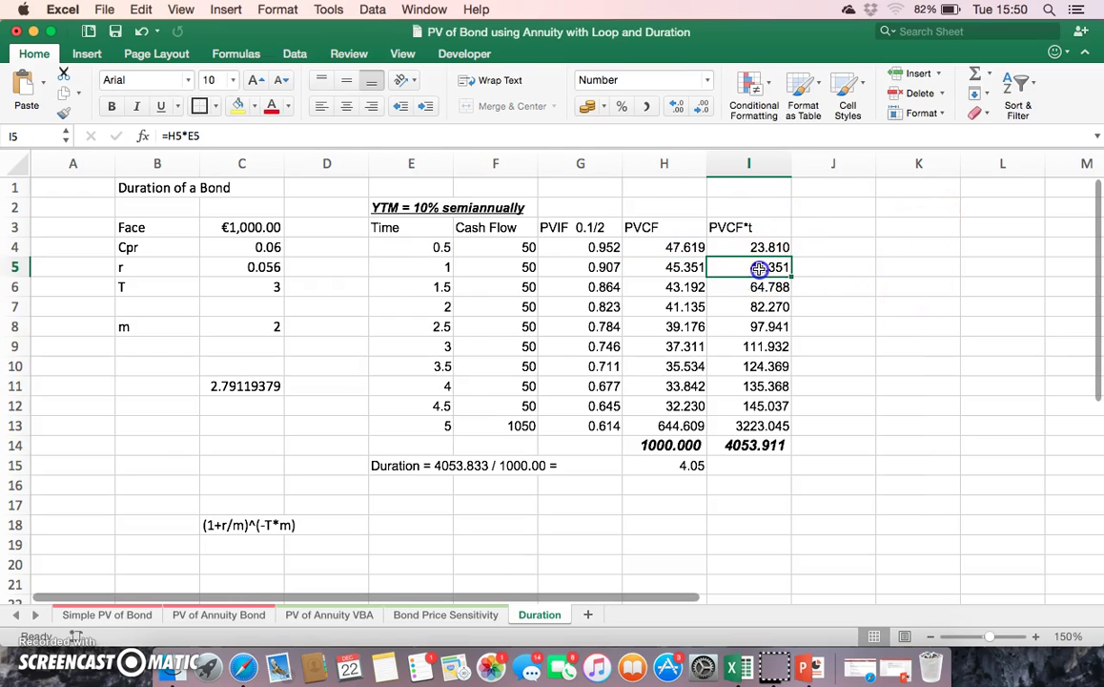
{"action": "double_click", "coordinate": [759, 268]}
{"action": "key", "text": "Return"}
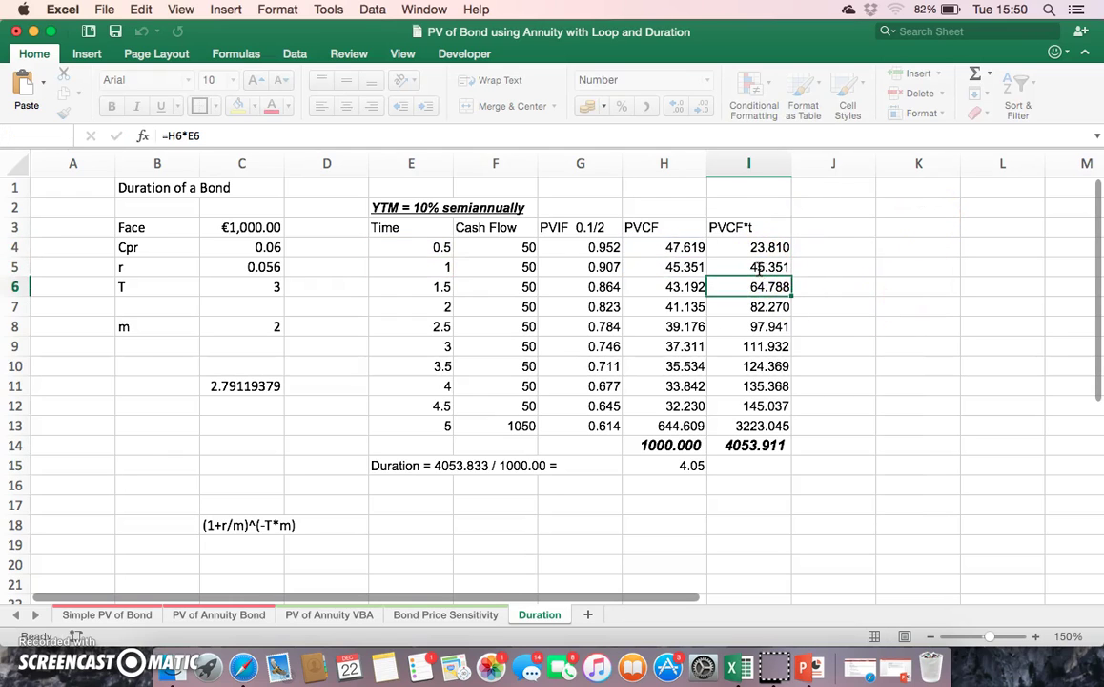
{"action": "left_click_drag", "start_coordinate": [772, 248], "coordinate": [791, 428]}
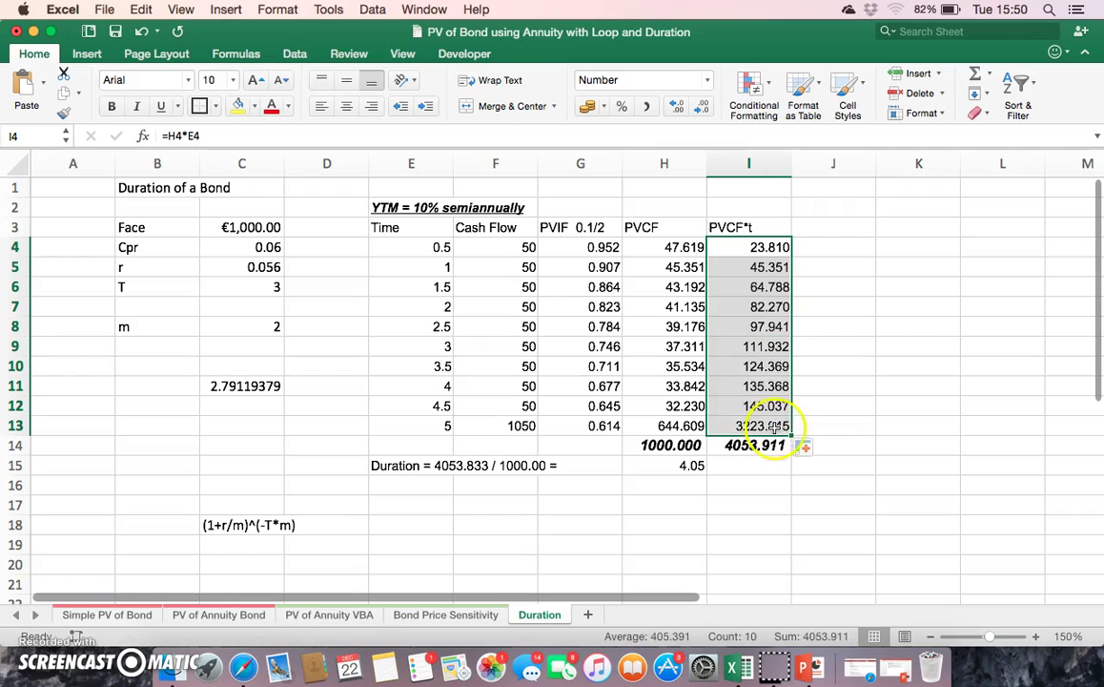
{"action": "double_click", "coordinate": [763, 426]}
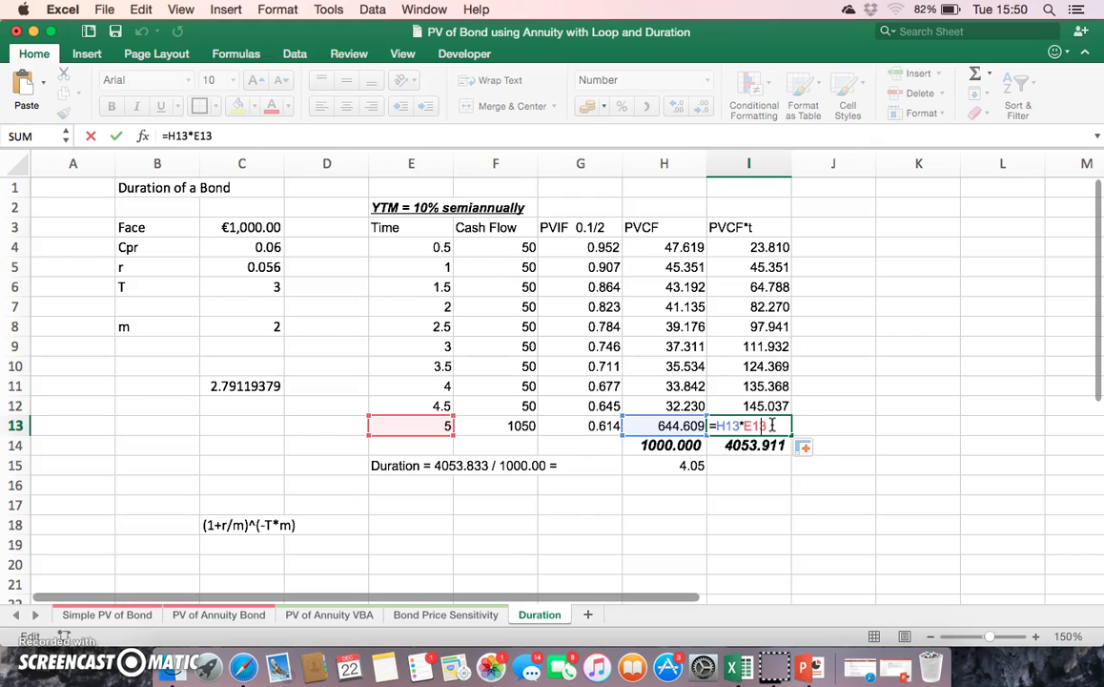
{"action": "key", "text": "Return"}
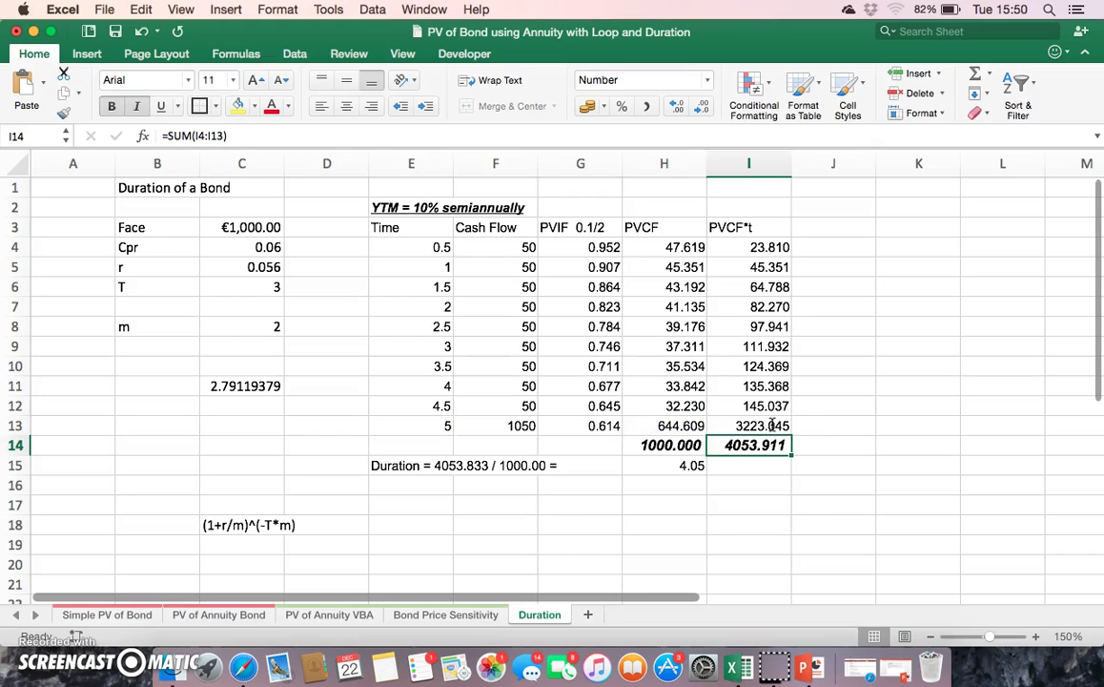
{"action": "left_click", "coordinate": [717, 227]}
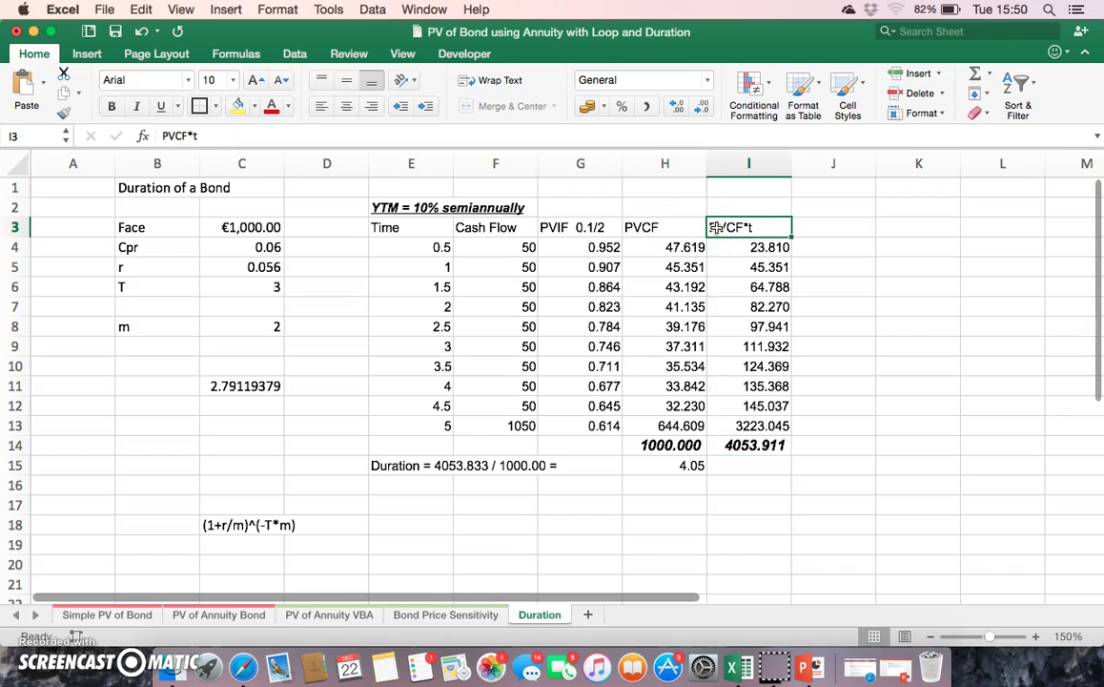
{"action": "left_click", "coordinate": [640, 227]}
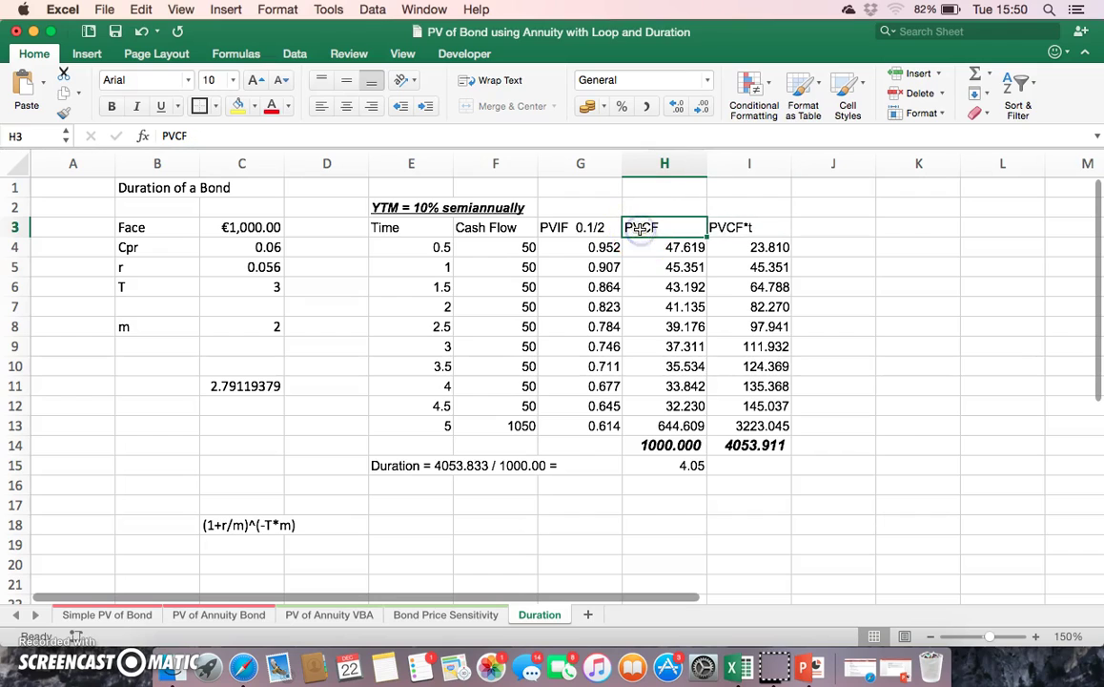
{"action": "left_click", "coordinate": [715, 227]}
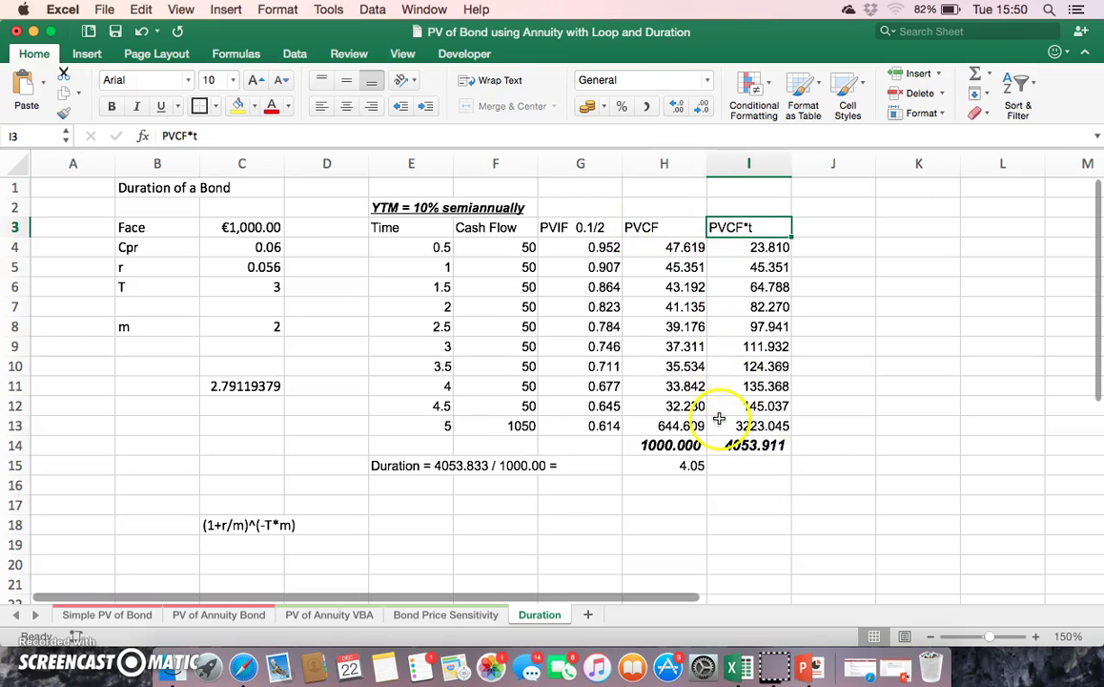
{"action": "left_click", "coordinate": [646, 226]}
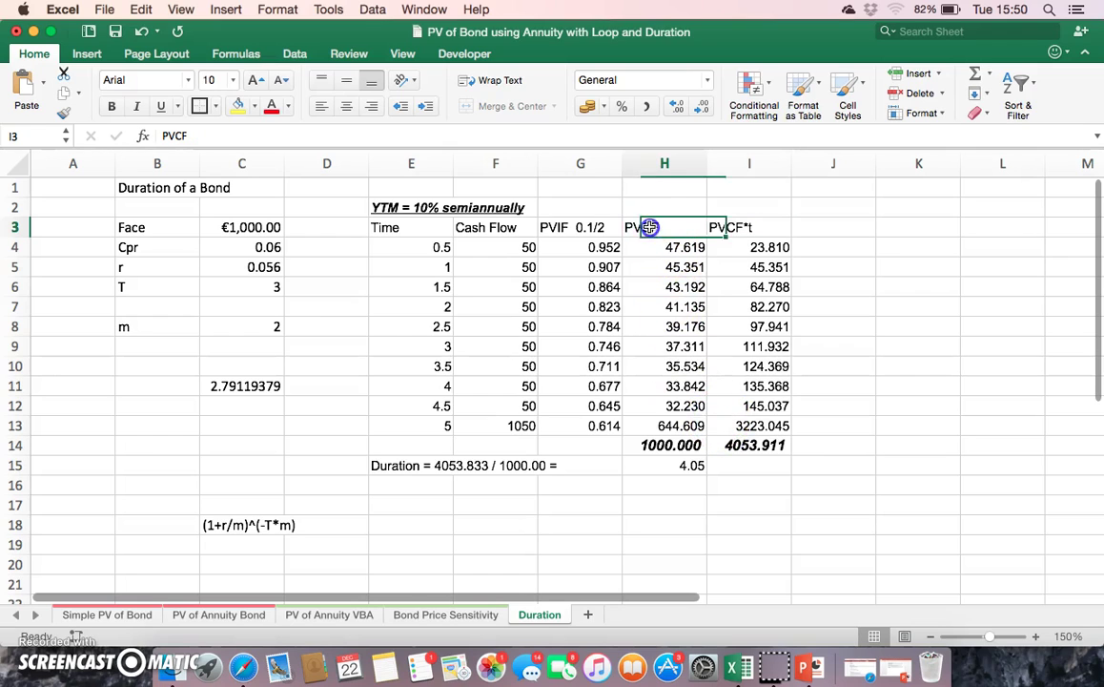
{"action": "left_click", "coordinate": [666, 463]}
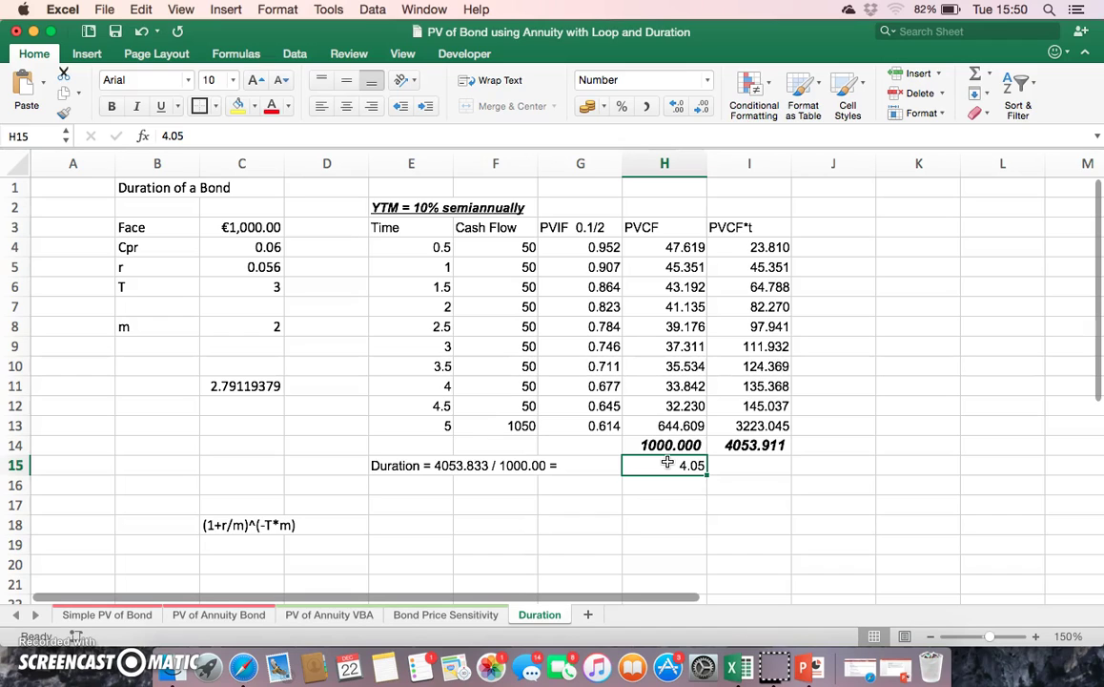
{"action": "left_click", "coordinate": [255, 227]}
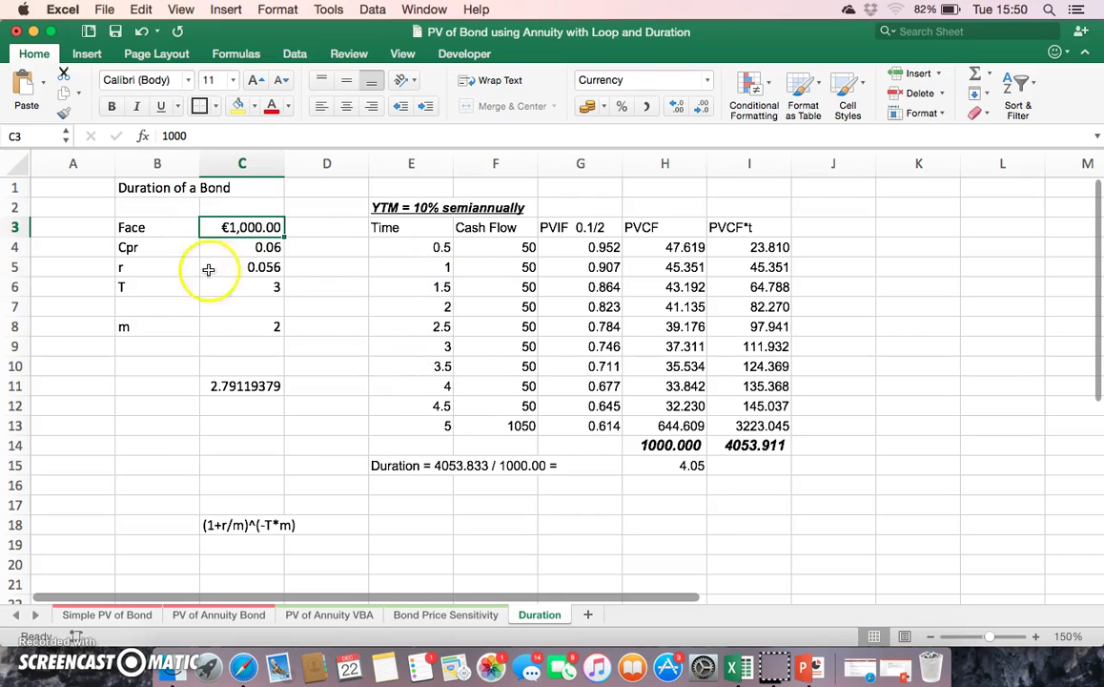
Insert a blank column C and fill it with a copy of the bond inputs from D3:D11.
{"action": "left_click", "coordinate": [242, 167]}
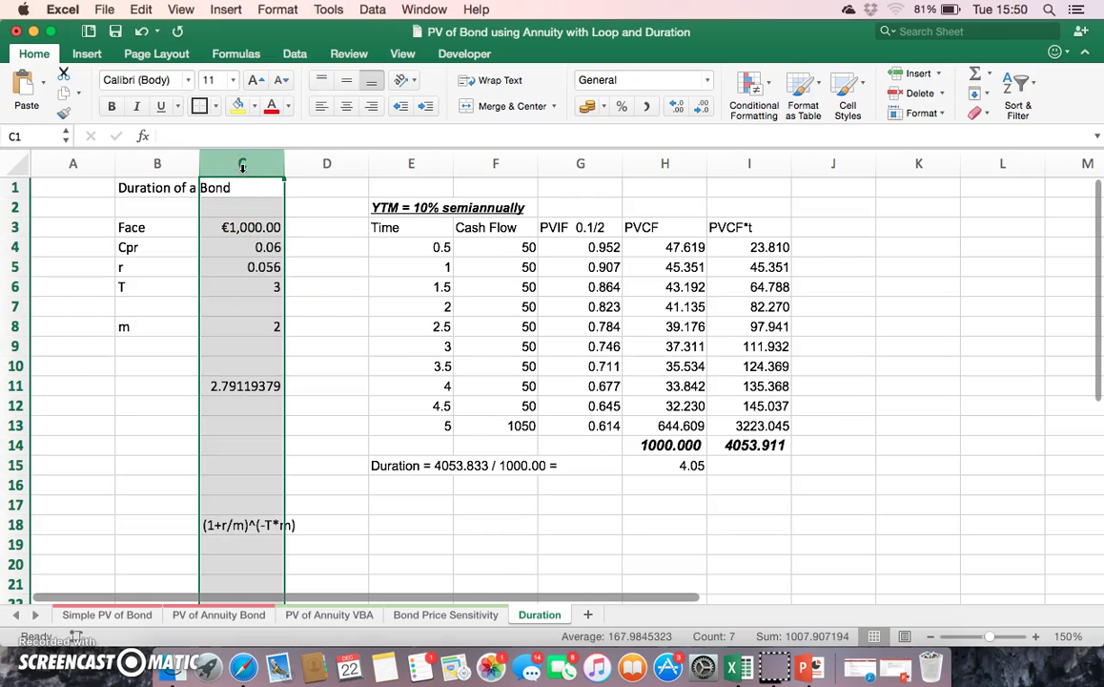
{"action": "left_click", "coordinate": [87, 53]}
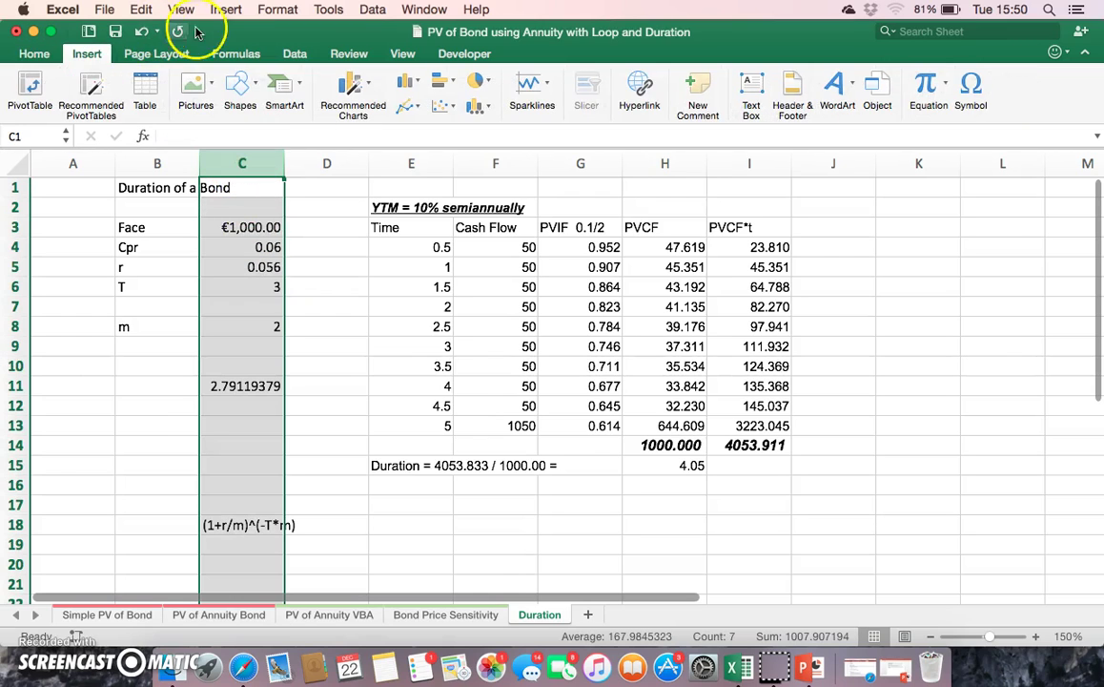
{"action": "left_click", "coordinate": [226, 9]}
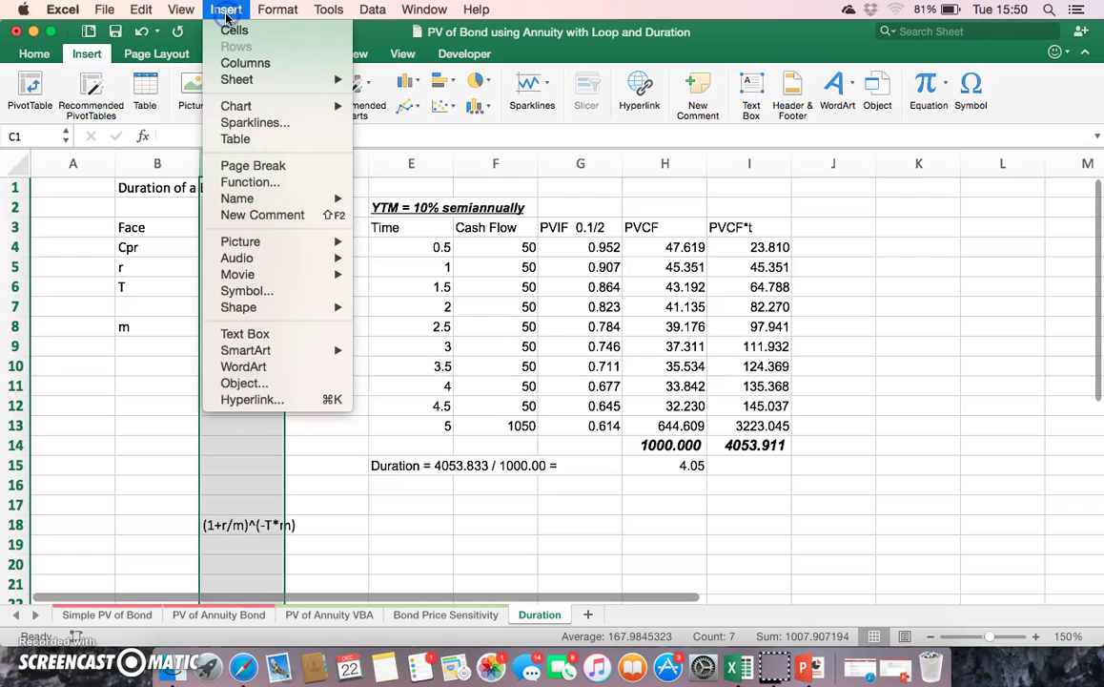
{"action": "left_click", "coordinate": [248, 63]}
{"action": "left_click_drag", "start_coordinate": [314, 231], "coordinate": [230, 389]}
Change C11's formula to =PVBm(C4, C5, C6, C3, C8), returning the bond price 1010.90657.
{"action": "left_click", "coordinate": [232, 386]}
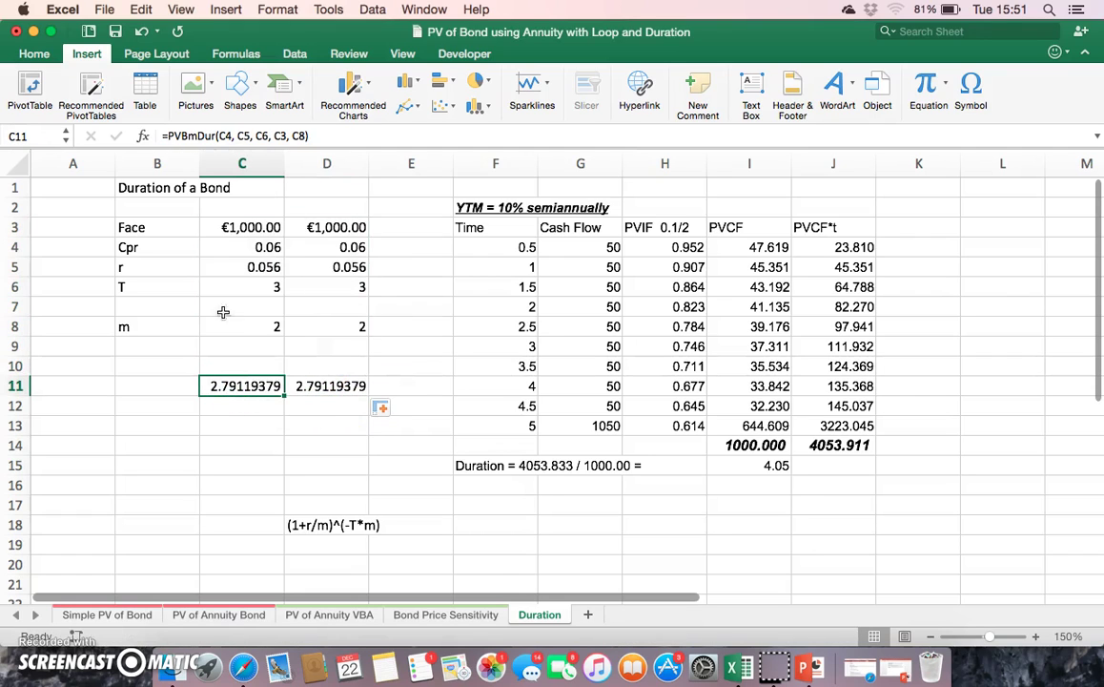
{"action": "left_click", "coordinate": [216, 135]}
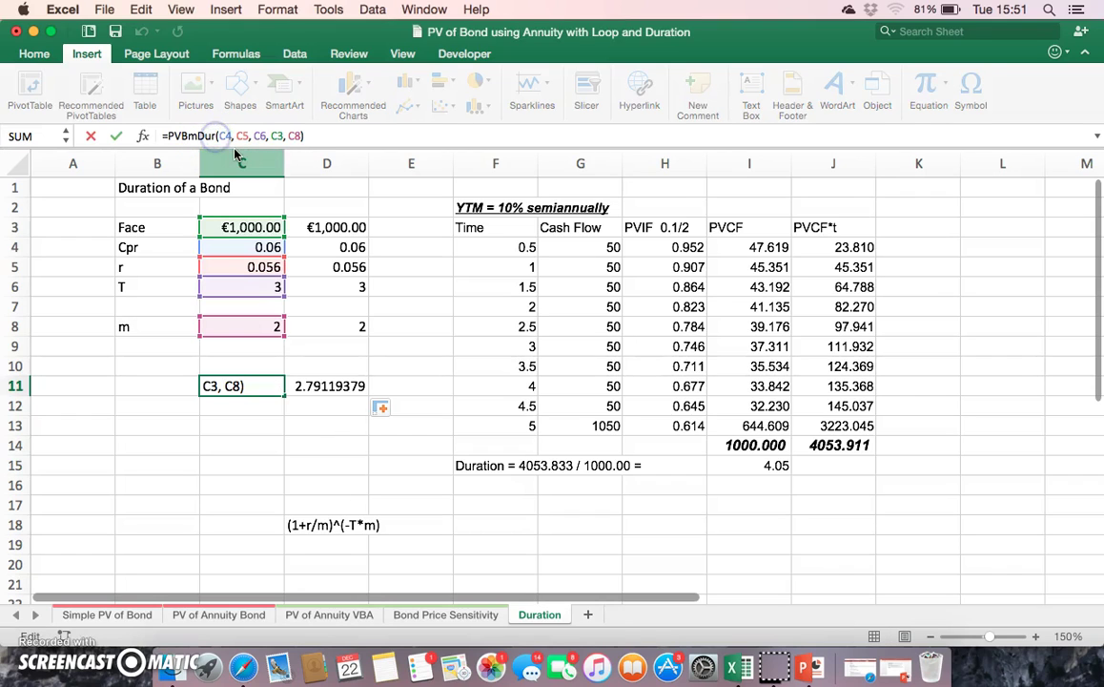
{"action": "key", "text": "BackSpace"}
{"action": "key", "text": "BackSpace"}
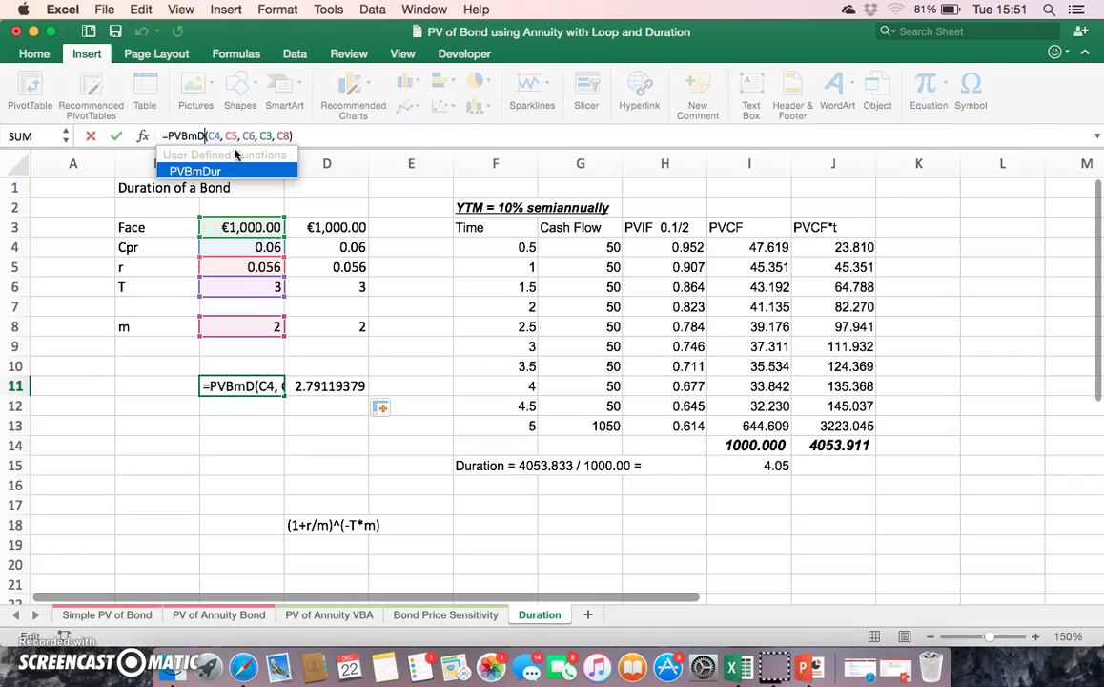
{"action": "key", "text": "BackSpace"}
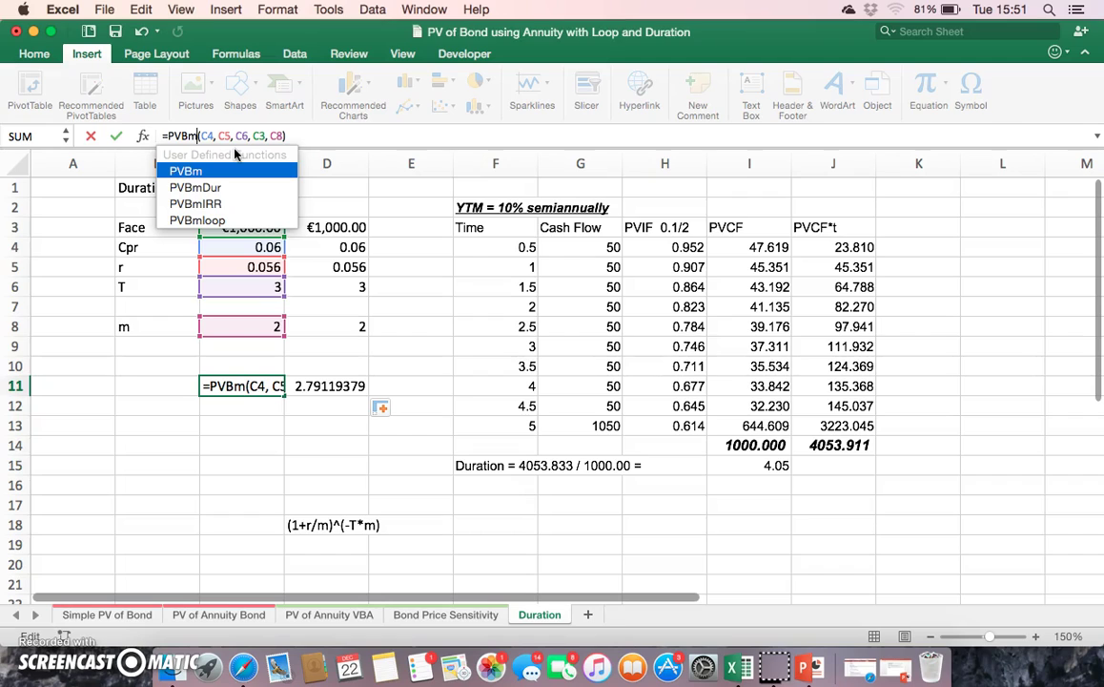
{"action": "left_click", "coordinate": [219, 174]}
{"action": "left_click", "coordinate": [219, 173]}
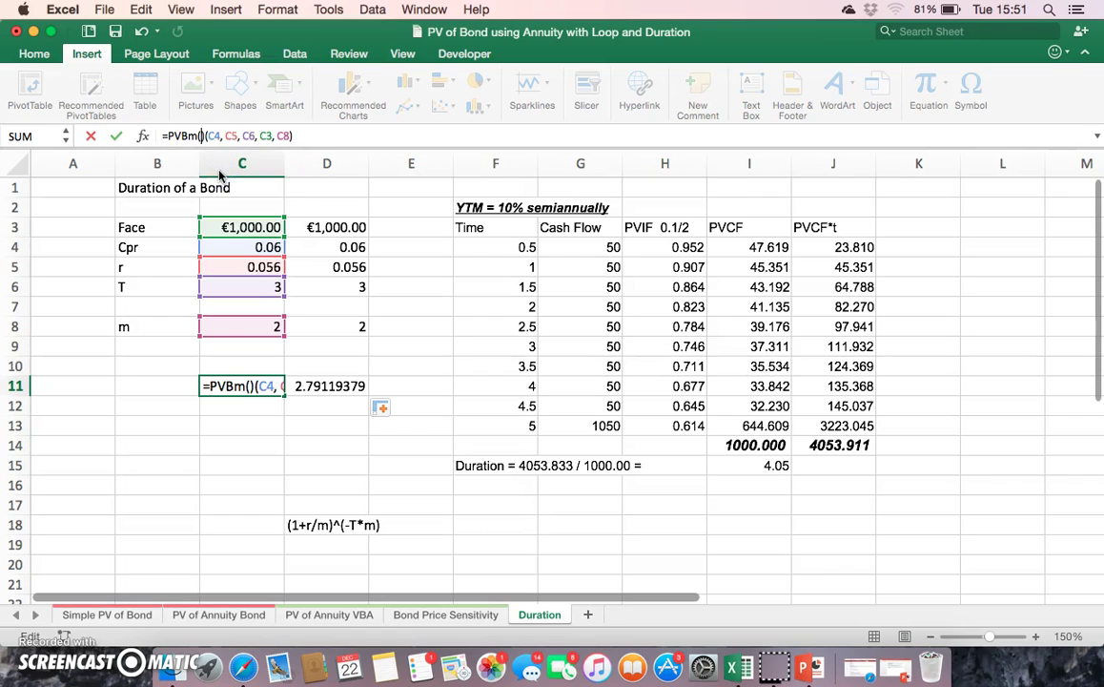
{"action": "left_click", "coordinate": [203, 136]}
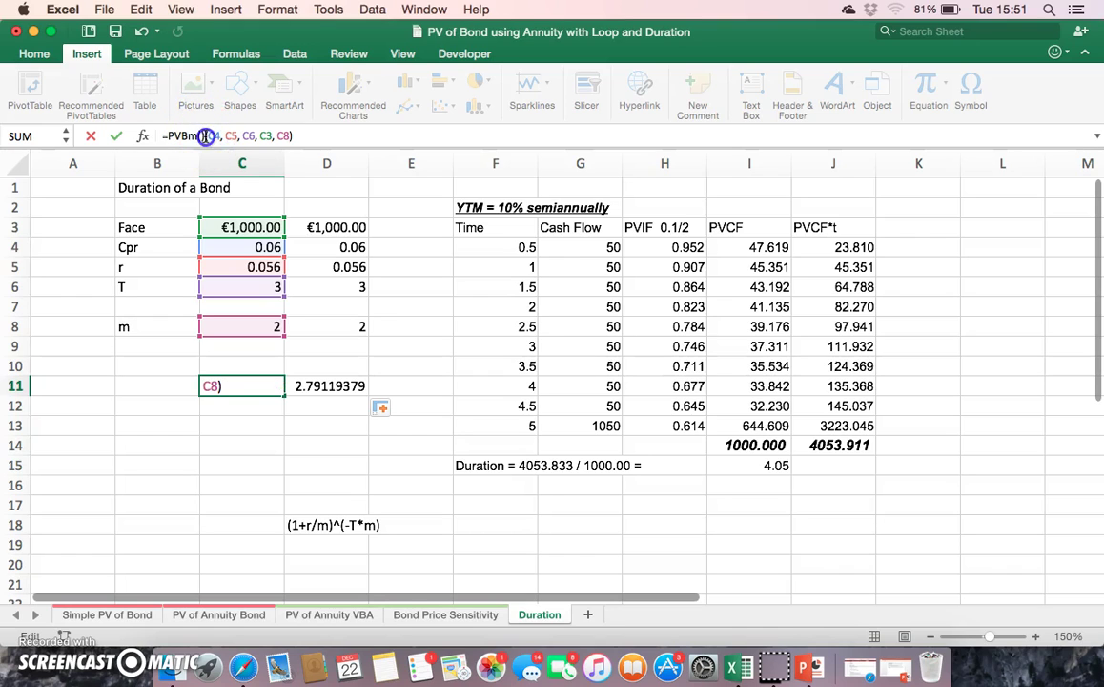
{"action": "key", "text": "BackSpace"}
{"action": "key", "text": "BackSpace"}
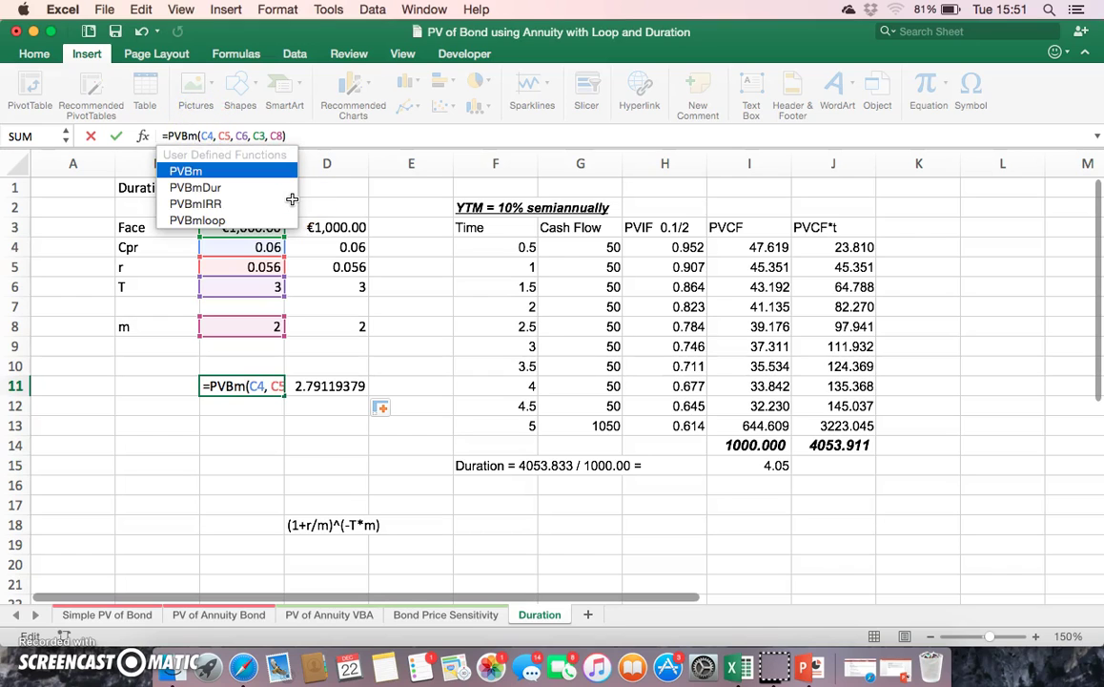
{"action": "key", "text": "Return"}
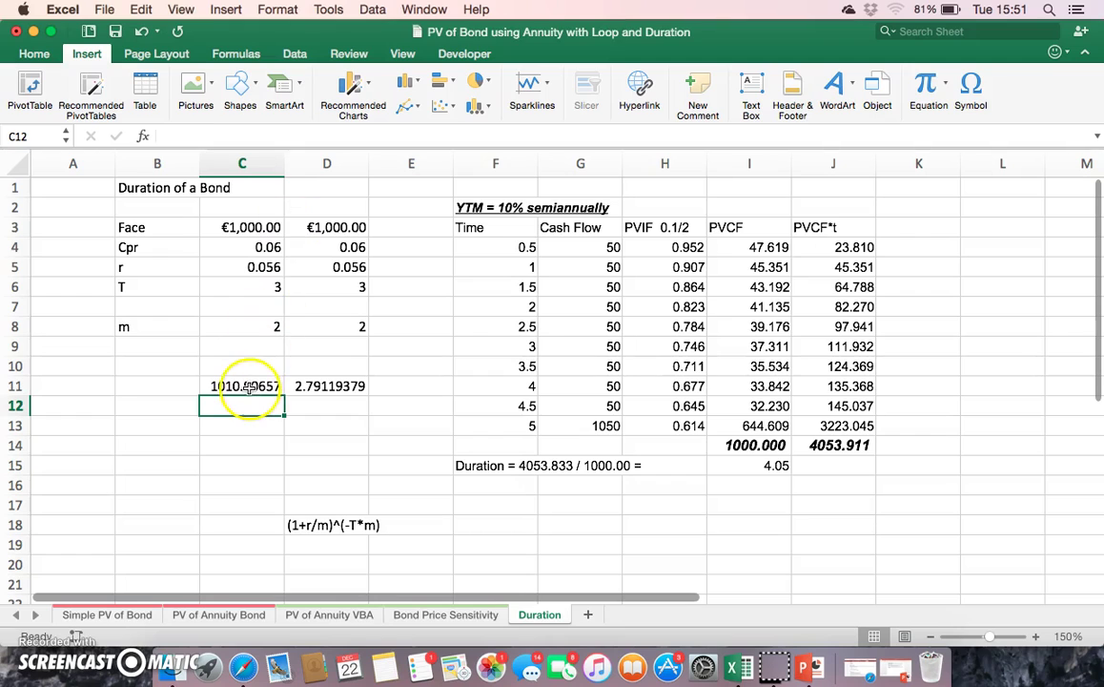
{"action": "left_click", "coordinate": [249, 387]}
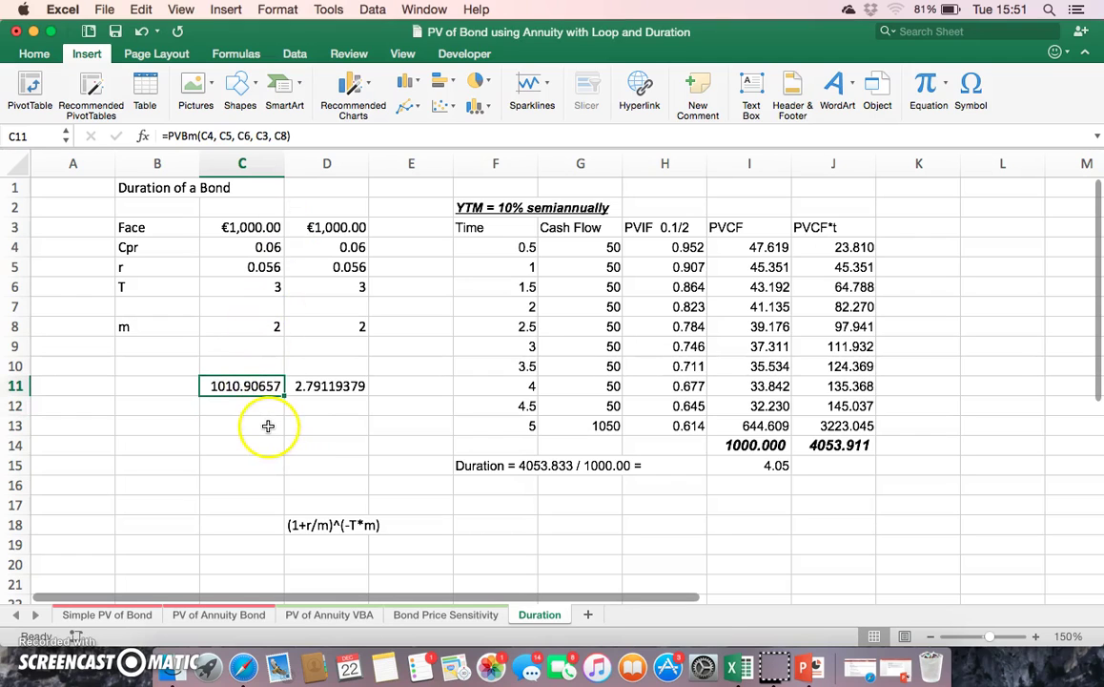
{"action": "left_click", "coordinate": [245, 244]}
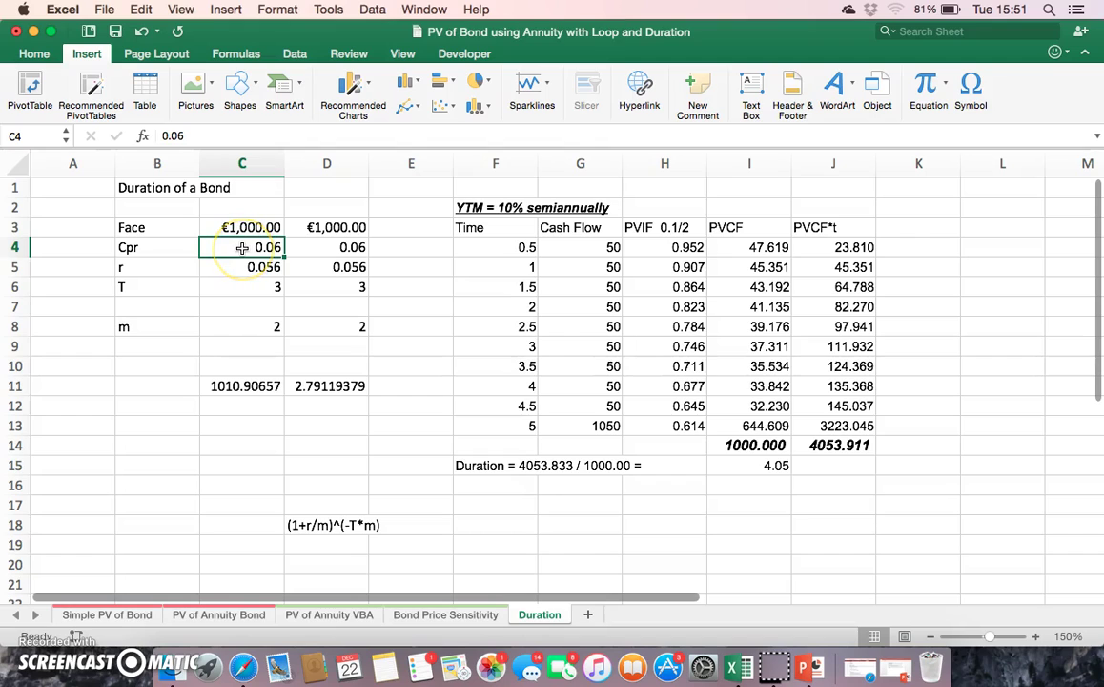
Set column C's coupon to 0.1, yield to 0.1, term to 5 and m to 2.
{"action": "type", "text": "0.1"}
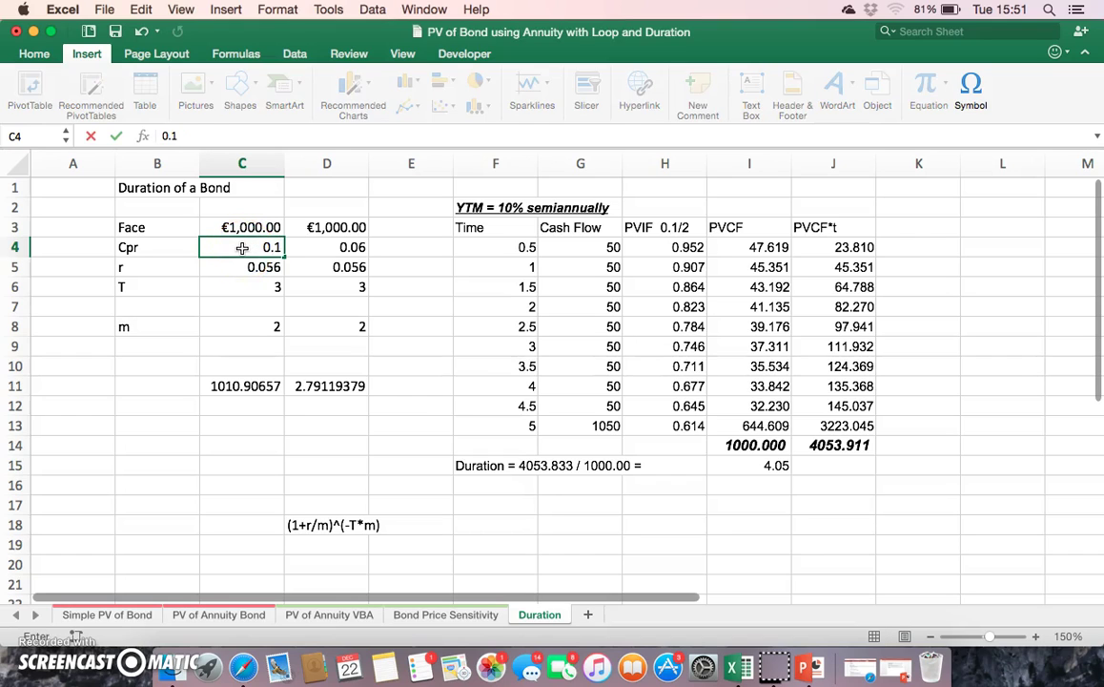
{"action": "key", "text": "Return"}
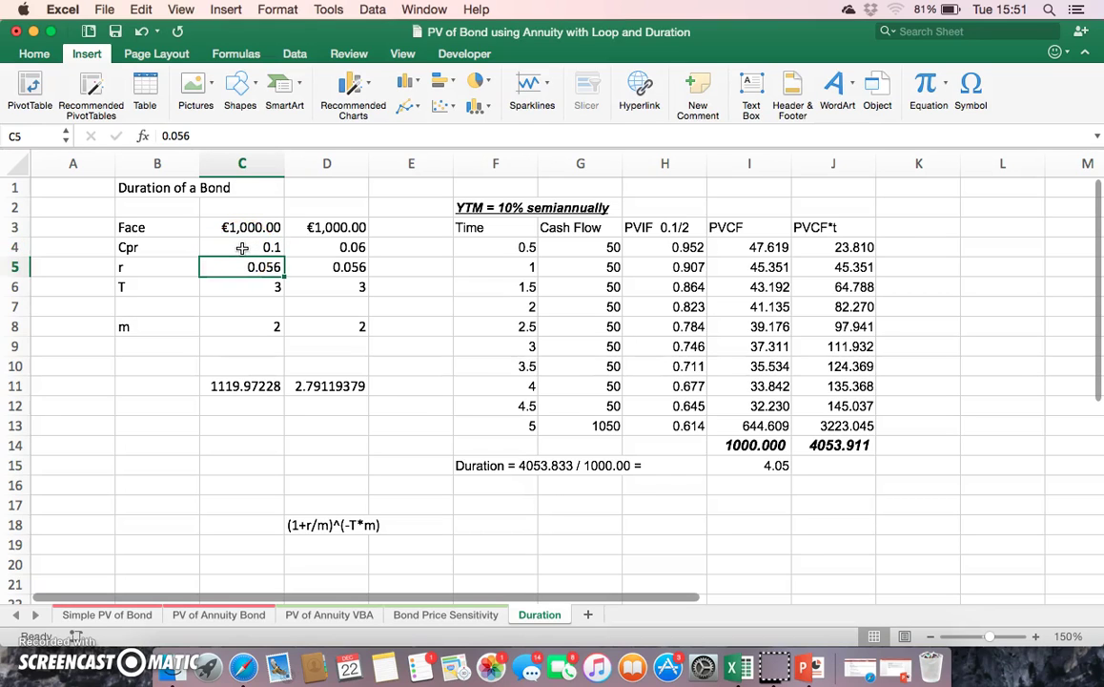
{"action": "type", "text": "0.1"}
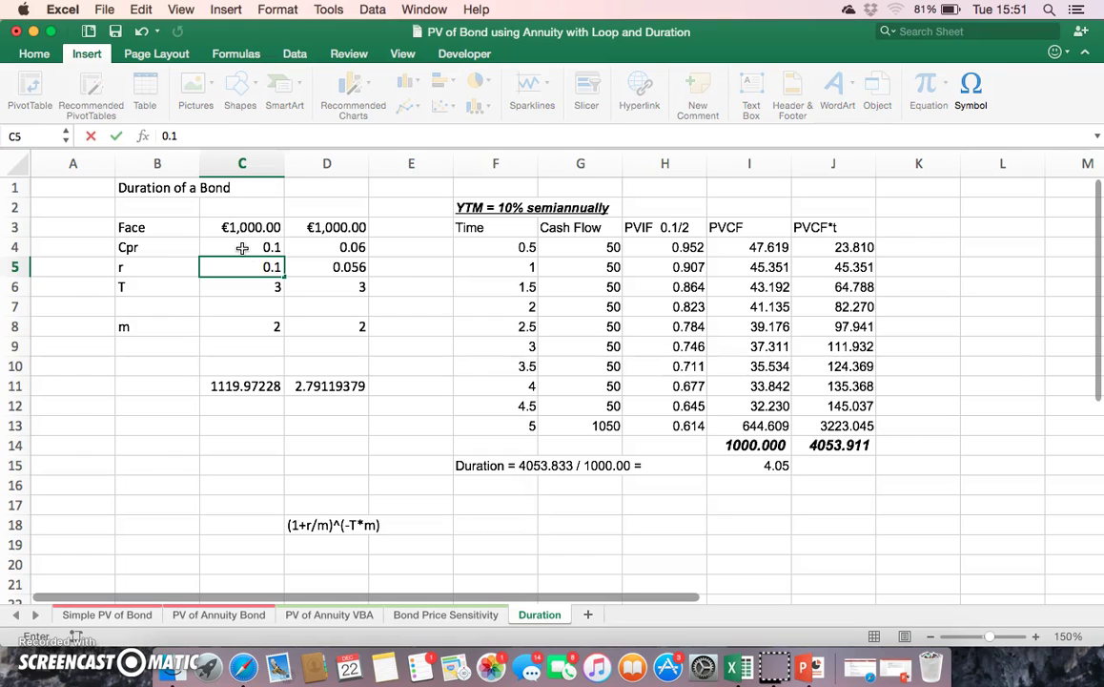
{"action": "key", "text": "Return"}
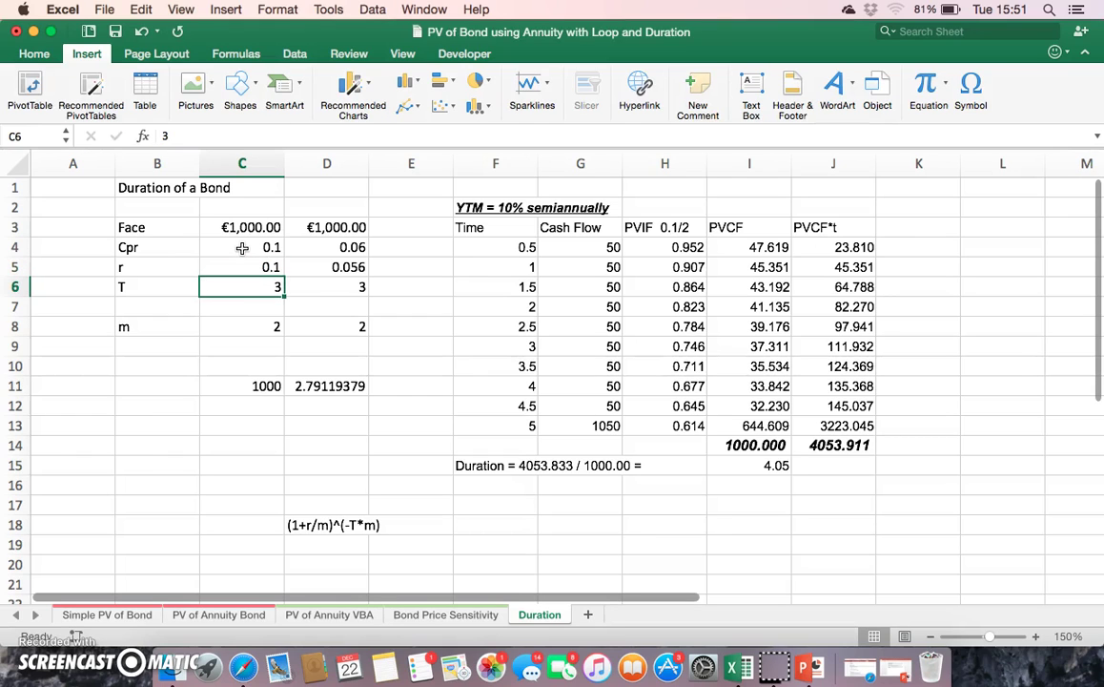
{"action": "type", "text": "5"}
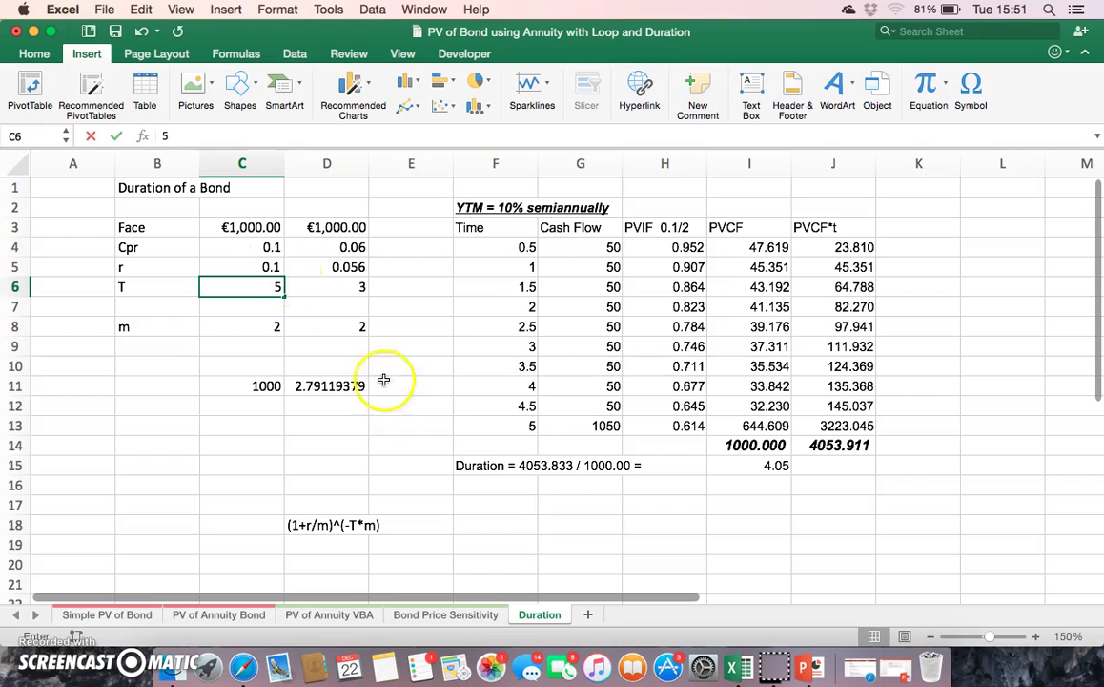
{"action": "key", "text": "Return"}
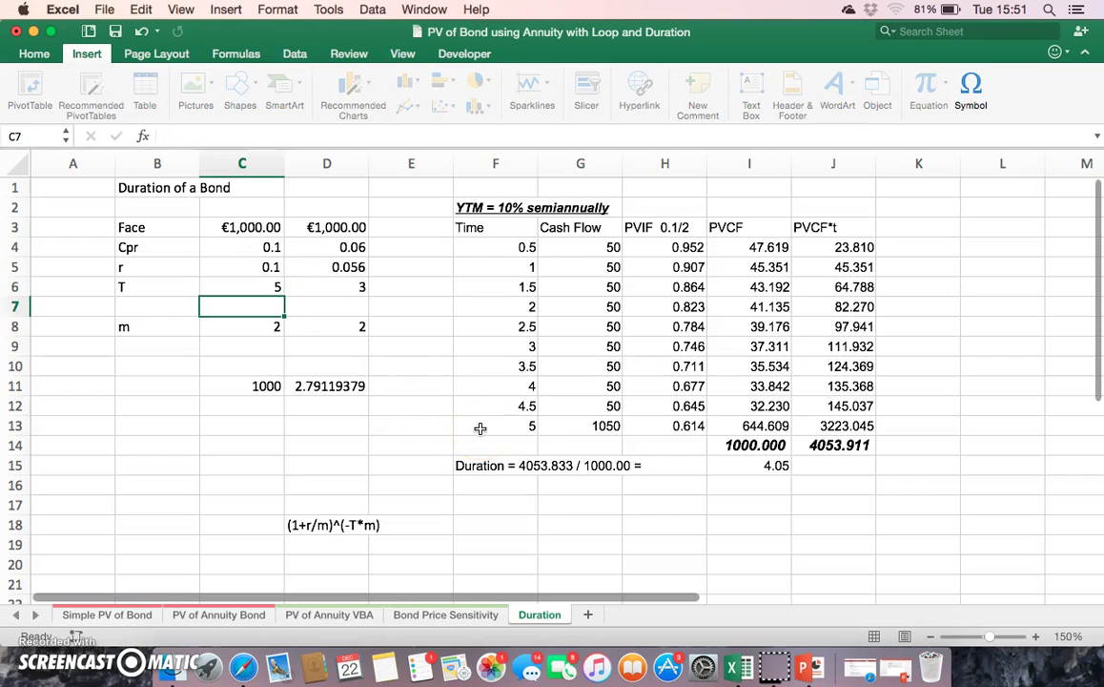
{"action": "double_click", "coordinate": [251, 328]}
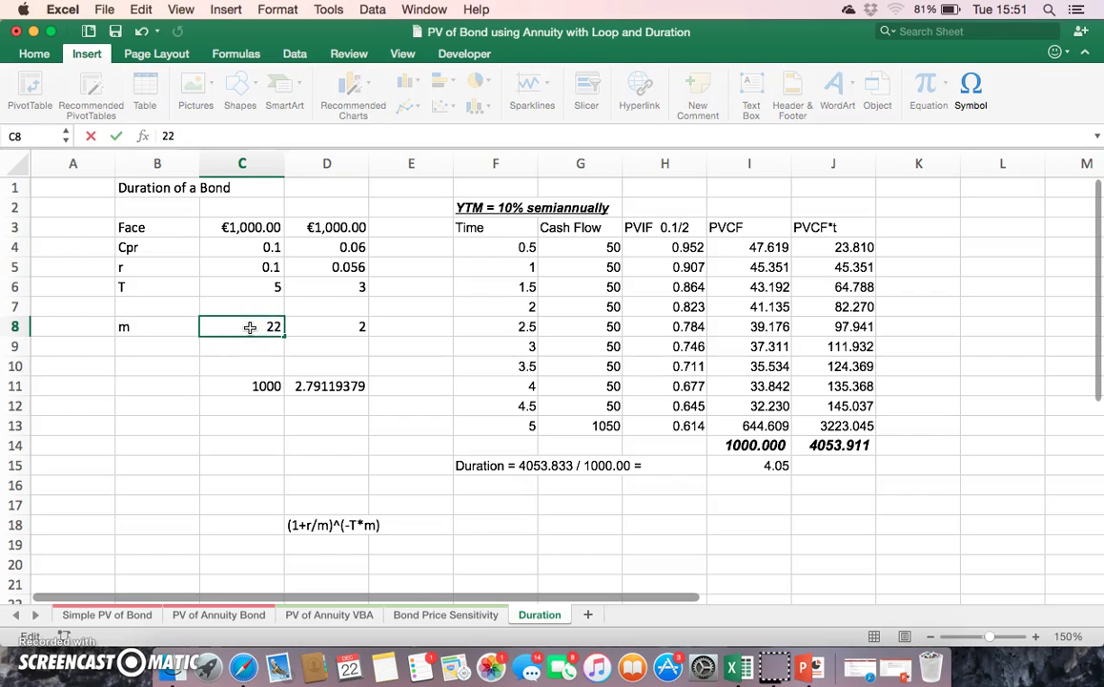
{"action": "key", "text": "BackSpace"}
{"action": "key", "text": "Return"}
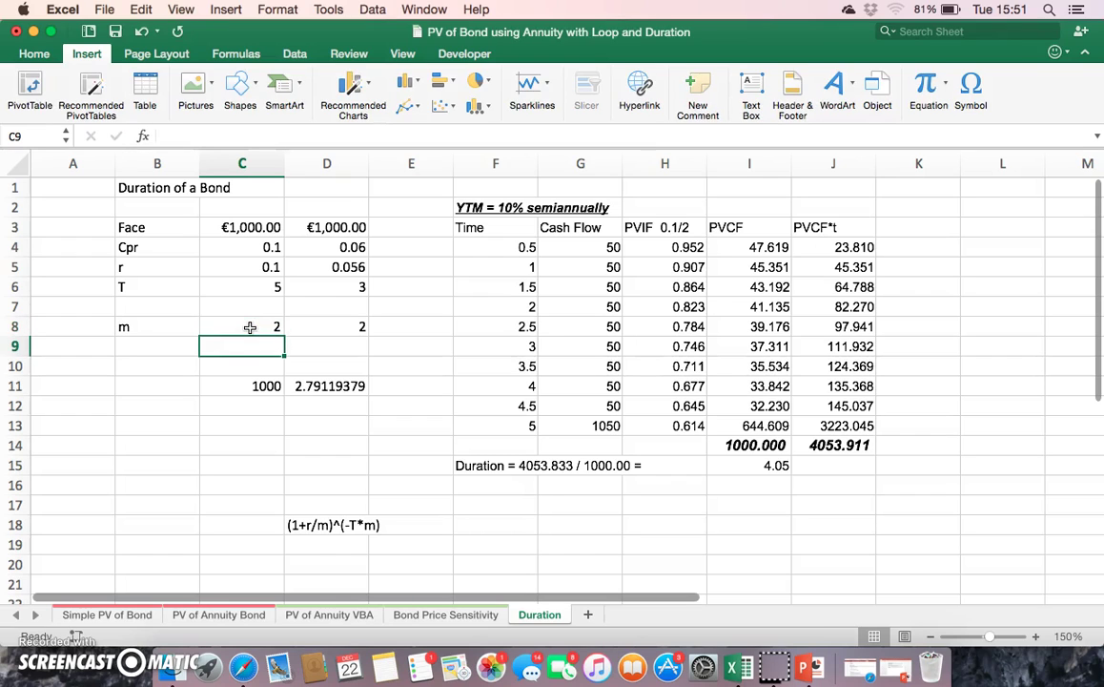
Check the formulas in C11 (price now 1000), I14 and D11.
{"action": "left_click", "coordinate": [243, 385]}
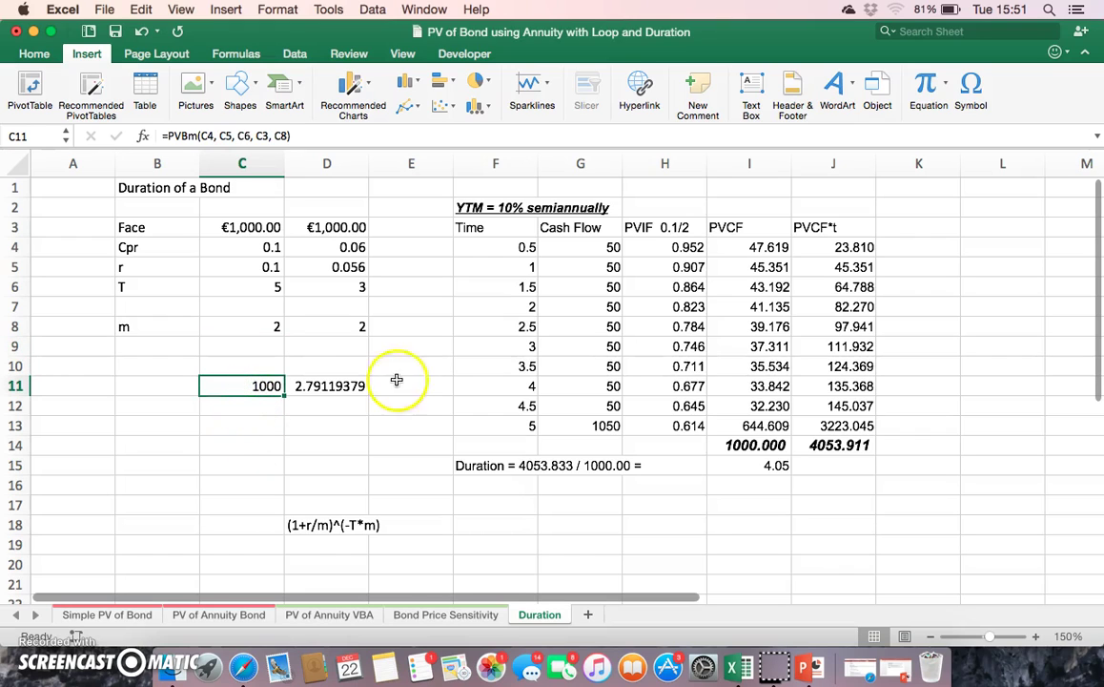
{"action": "left_click", "coordinate": [760, 444]}
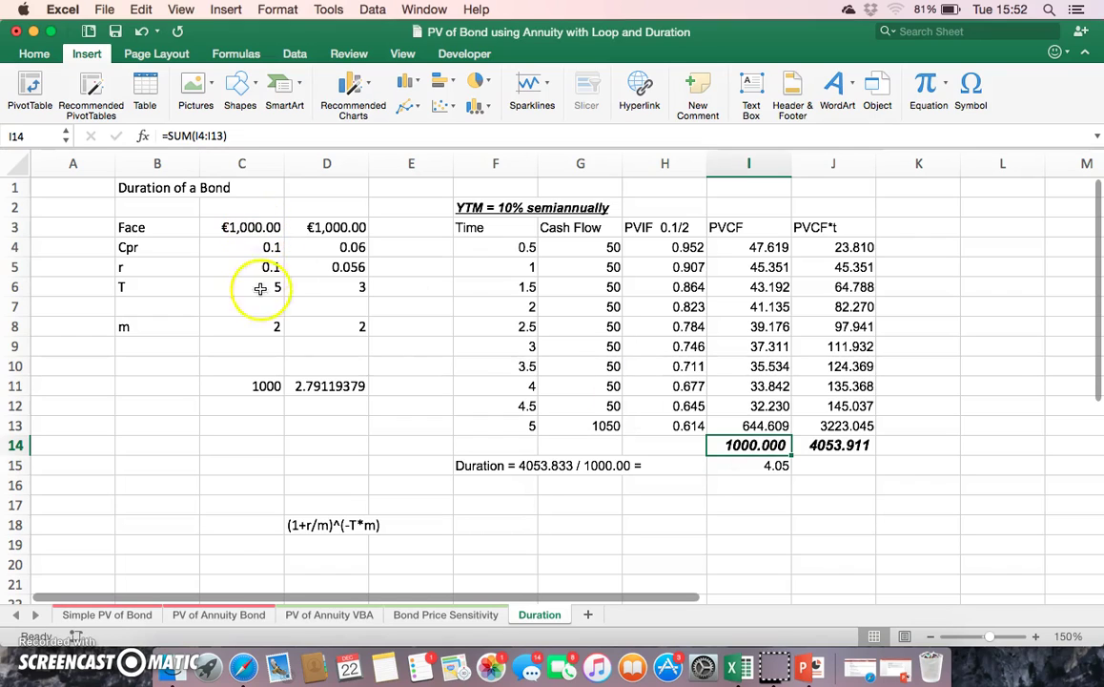
{"action": "left_click", "coordinate": [343, 385]}
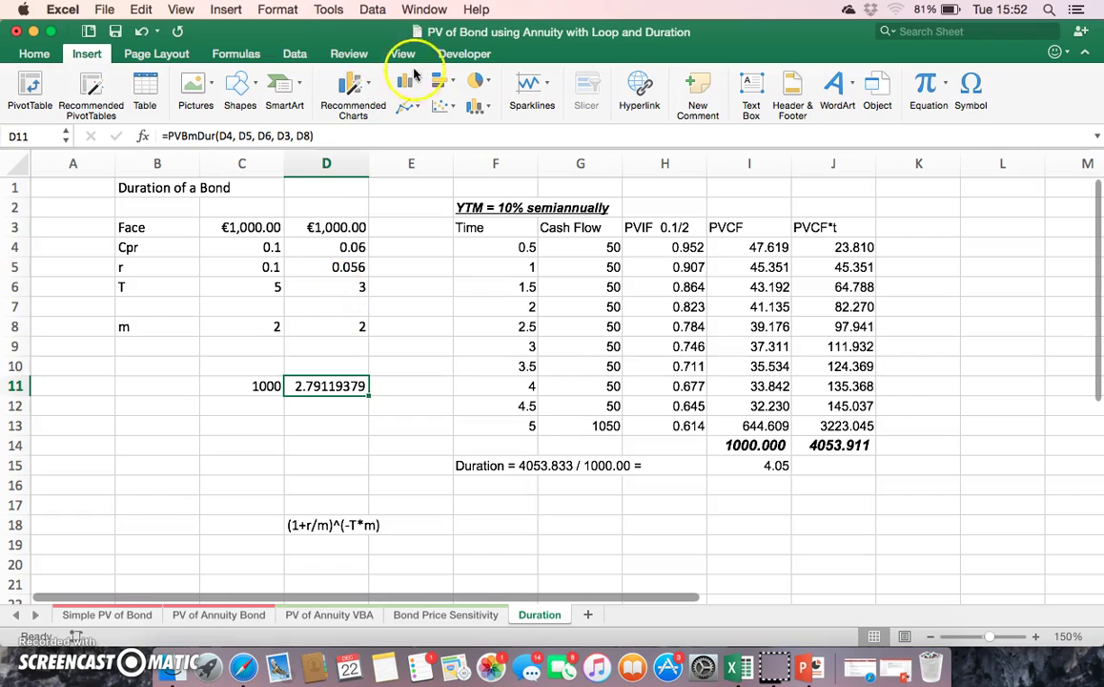
{"action": "left_click", "coordinate": [444, 57]}
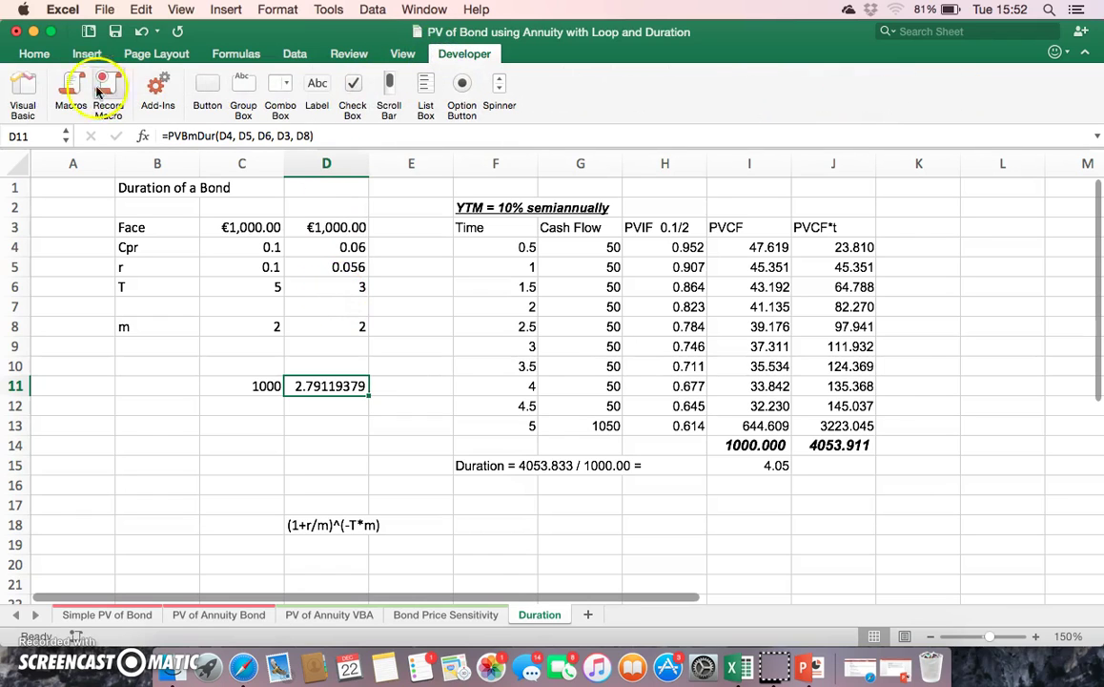
{"action": "left_click", "coordinate": [25, 97]}
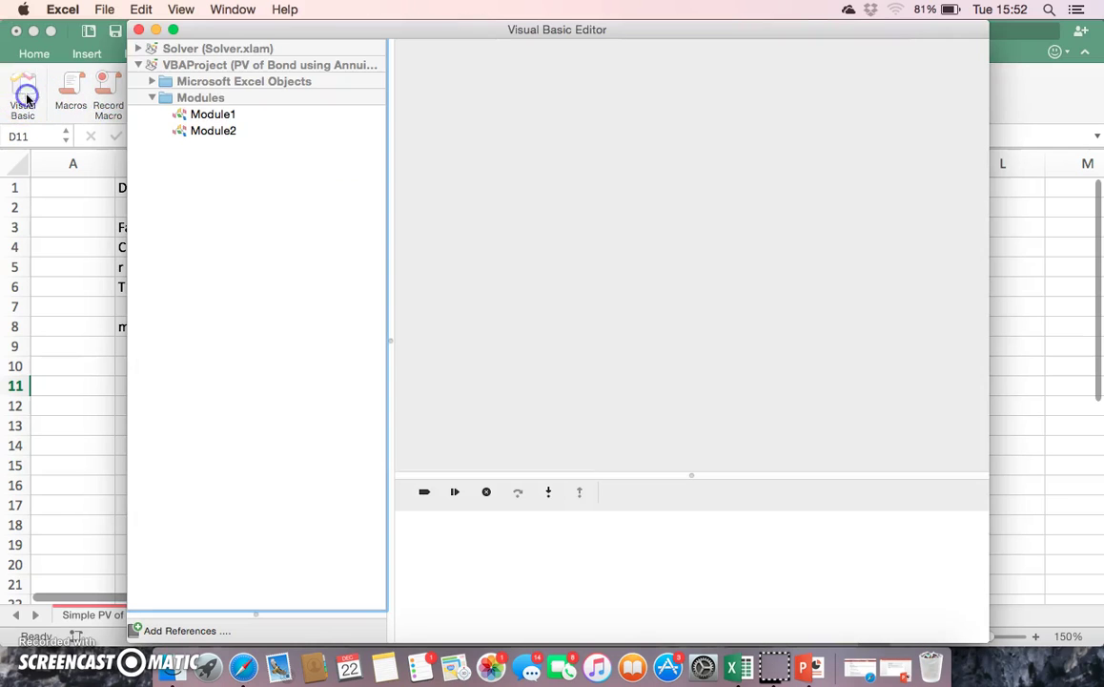
{"action": "double_click", "coordinate": [207, 116]}
{"action": "double_click", "coordinate": [214, 132]}
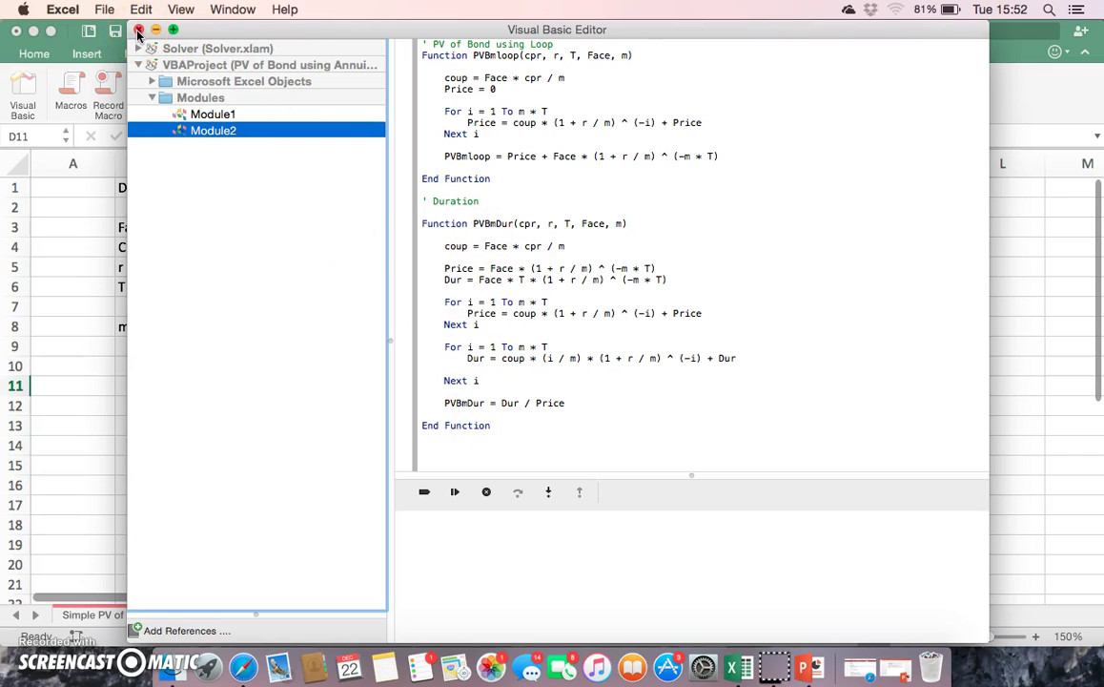
{"action": "left_click", "coordinate": [138, 32]}
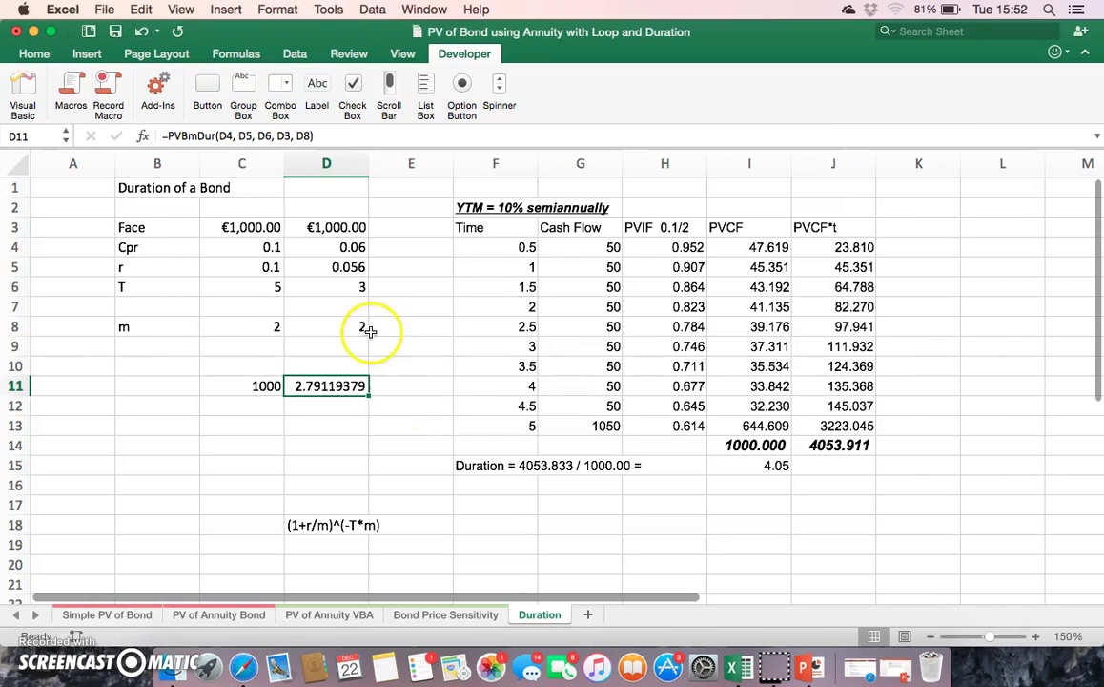
{"action": "left_click", "coordinate": [248, 228]}
{"action": "left_click_drag", "start_coordinate": [247, 228], "coordinate": [339, 337]}
Check D11's recalculated duration and change the decimal places shown in I15.
{"action": "left_click", "coordinate": [329, 387]}
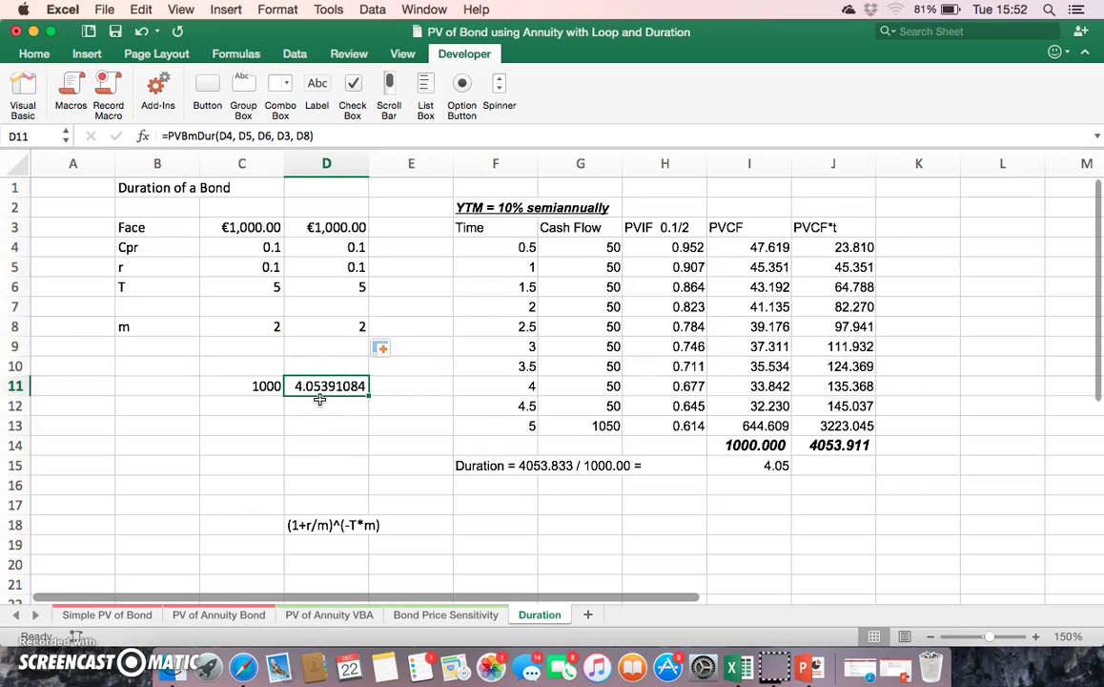
{"action": "left_click", "coordinate": [732, 462]}
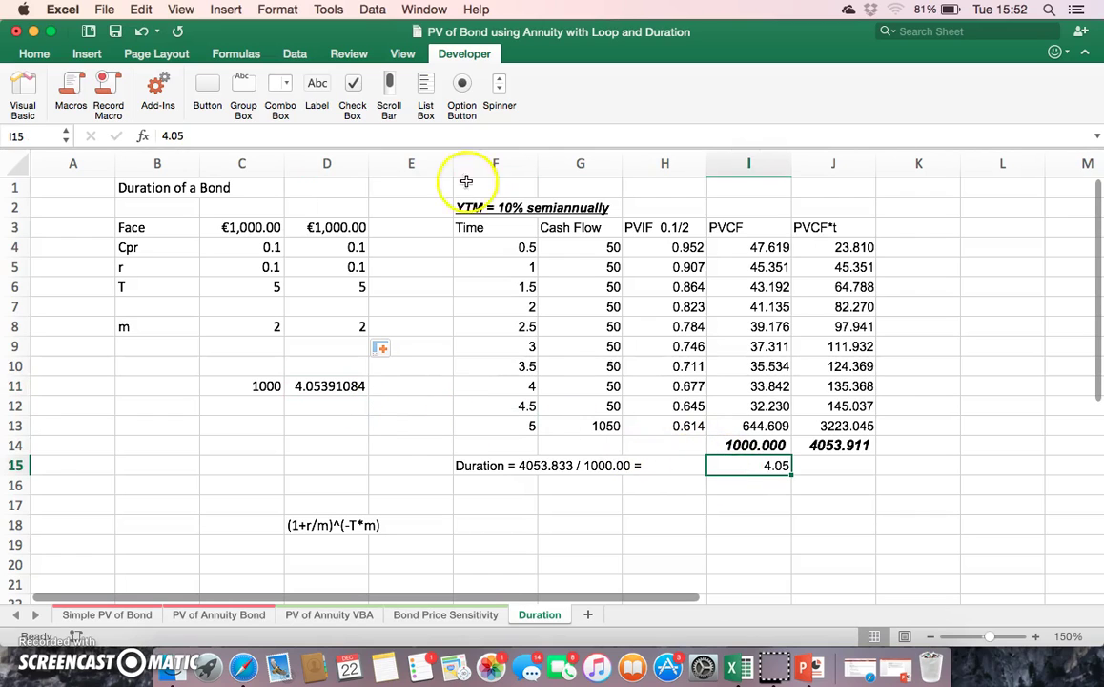
{"action": "left_click", "coordinate": [26, 55]}
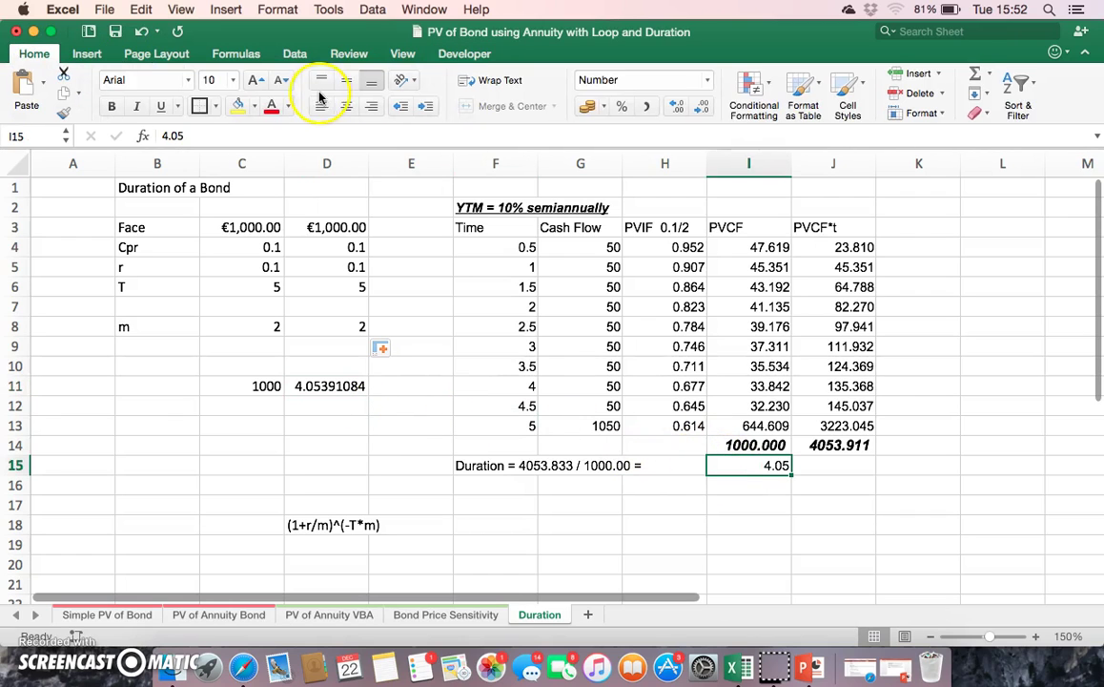
{"action": "left_click", "coordinate": [702, 109]}
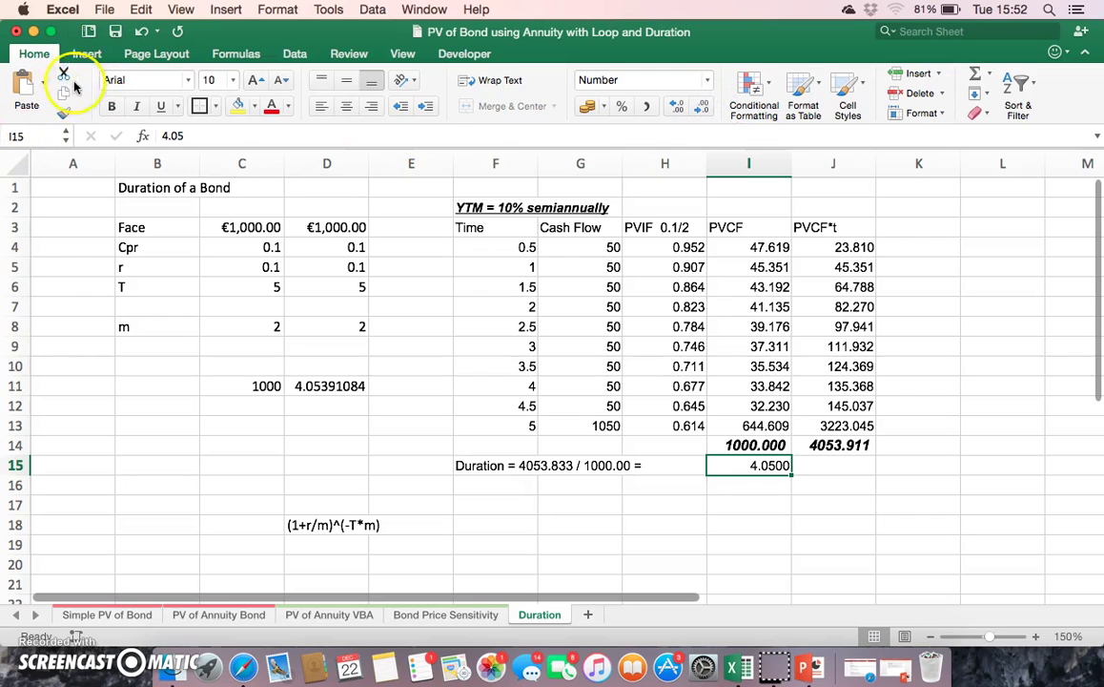
{"action": "left_click", "coordinate": [44, 677]}
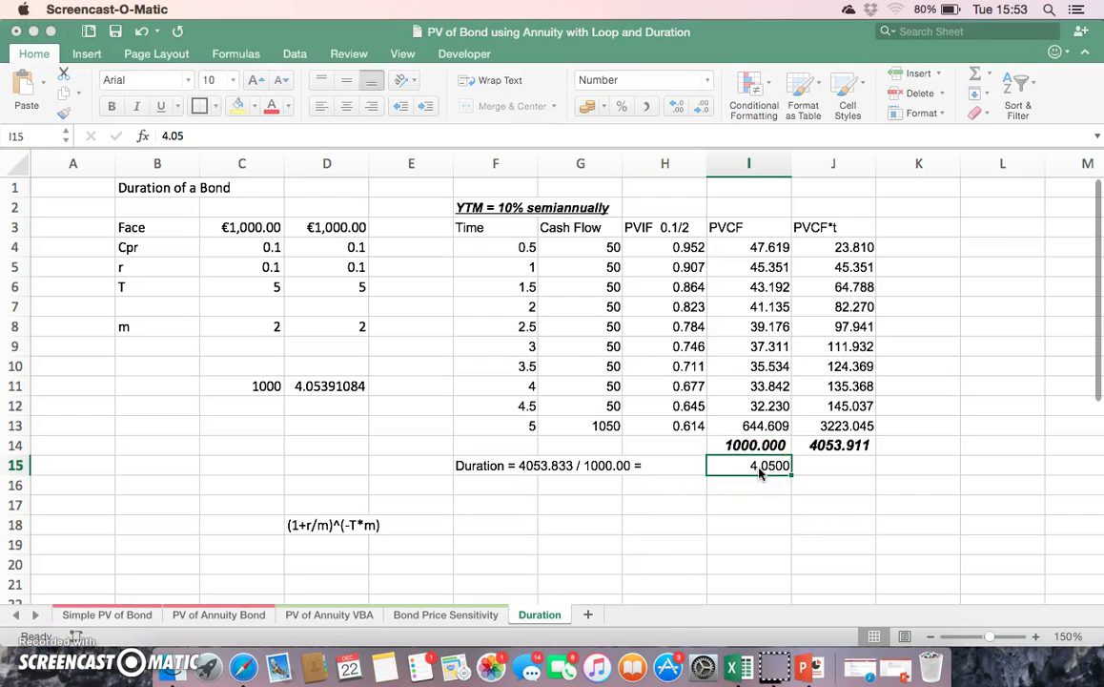
{"action": "left_click", "coordinate": [621, 500]}
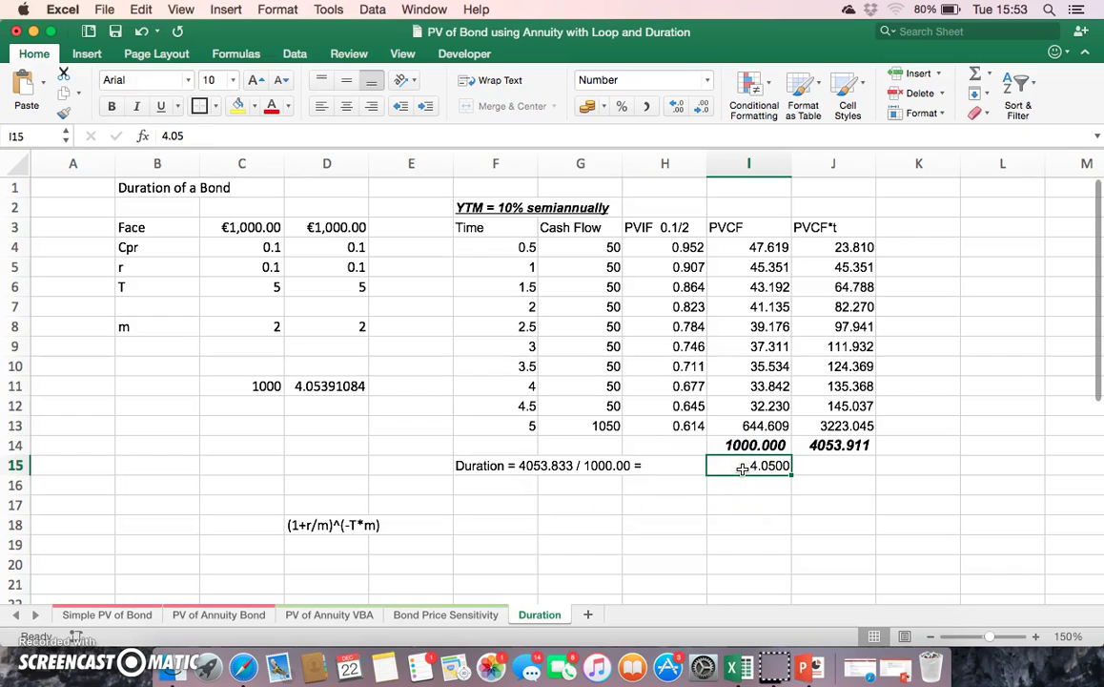
Enter =J14/I14 in I15 to compute the duration.
{"action": "type", "text": "="}
{"action": "left_click", "coordinate": [832, 446]}
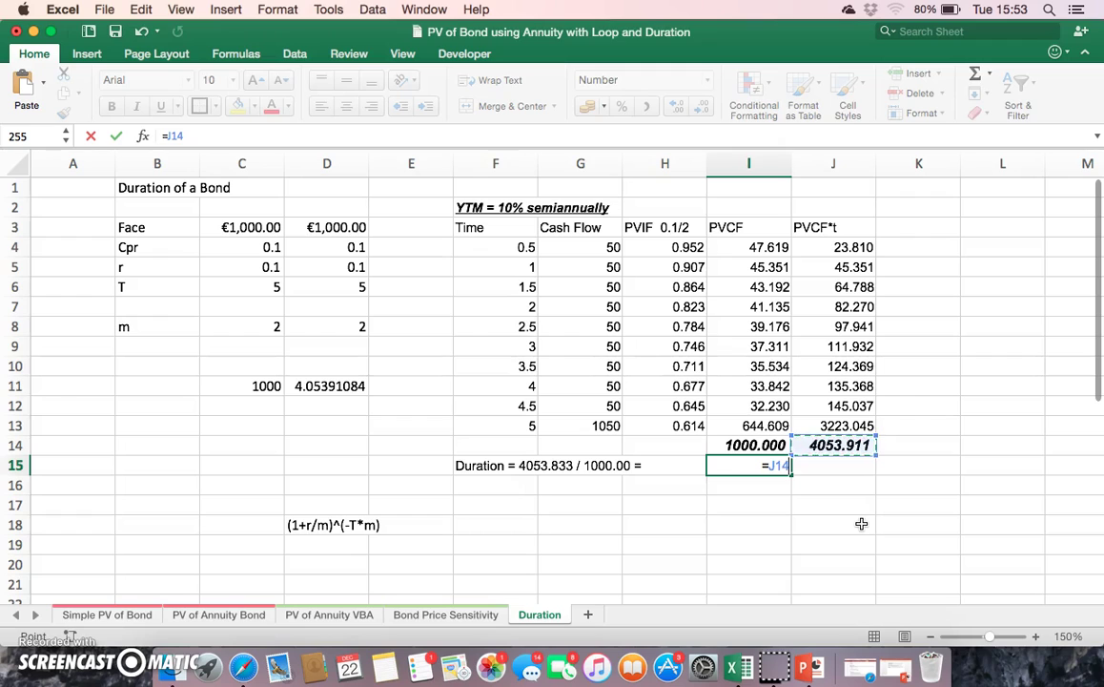
{"action": "type", "text": "/"}
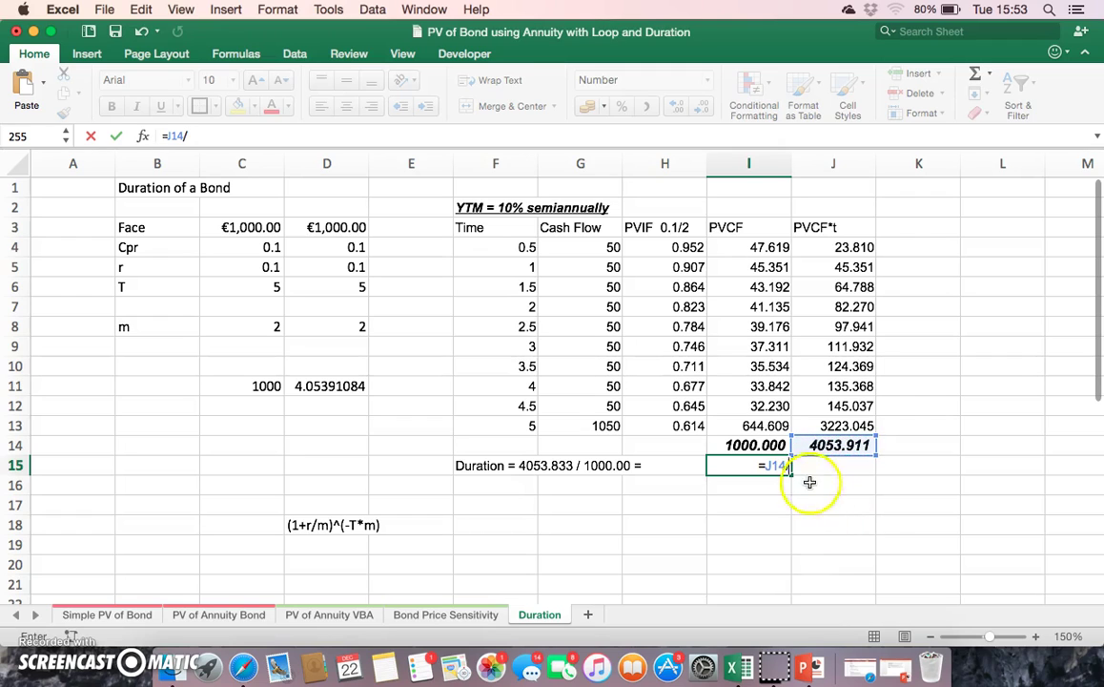
{"action": "left_click", "coordinate": [766, 447]}
{"action": "key", "text": "Return"}
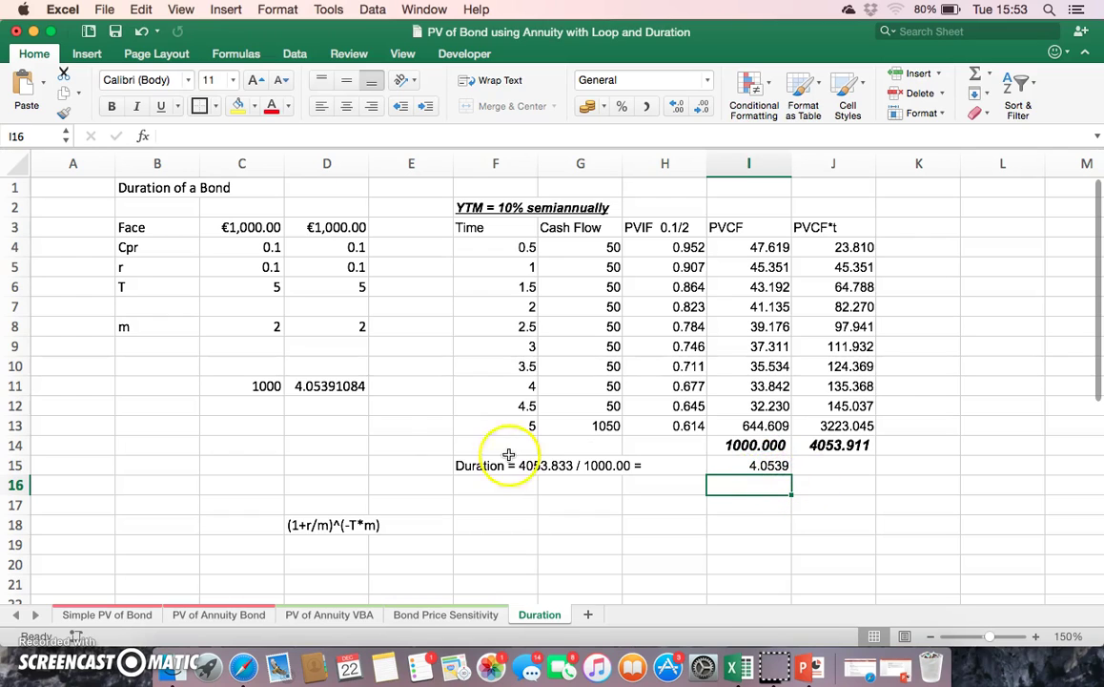
Show I15 to eight decimals (4.05391084) to match D11, then switch to PowerPoint.
{"action": "left_click", "coordinate": [755, 466]}
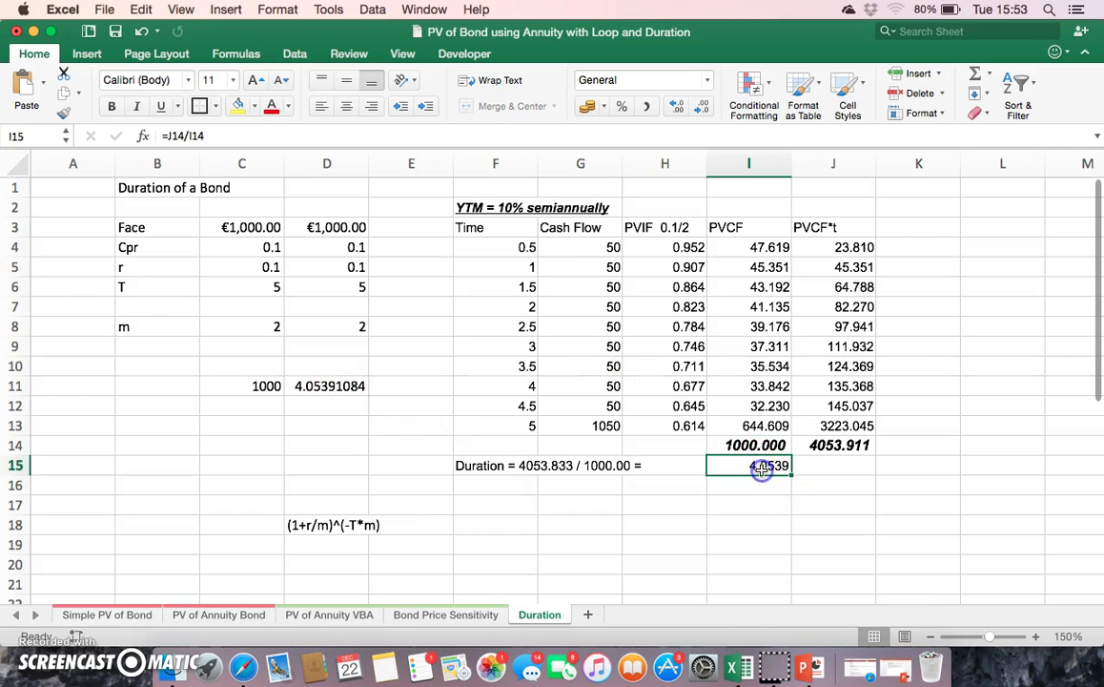
{"action": "left_click", "coordinate": [698, 107]}
{"action": "left_click", "coordinate": [677, 106]}
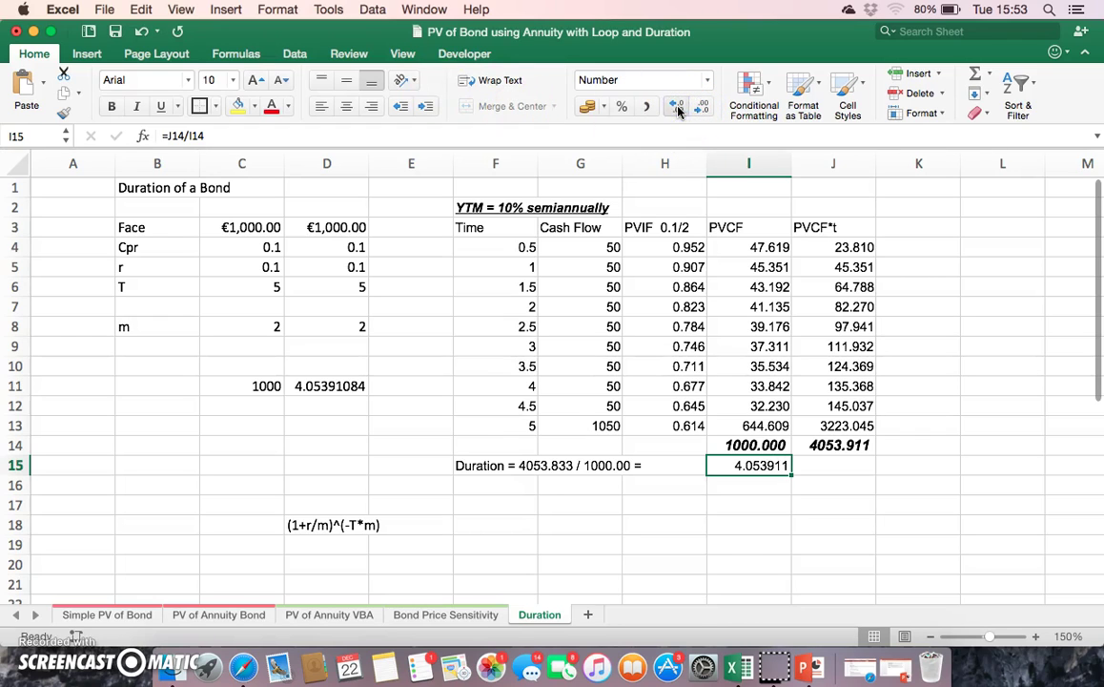
{"action": "left_click", "coordinate": [677, 107]}
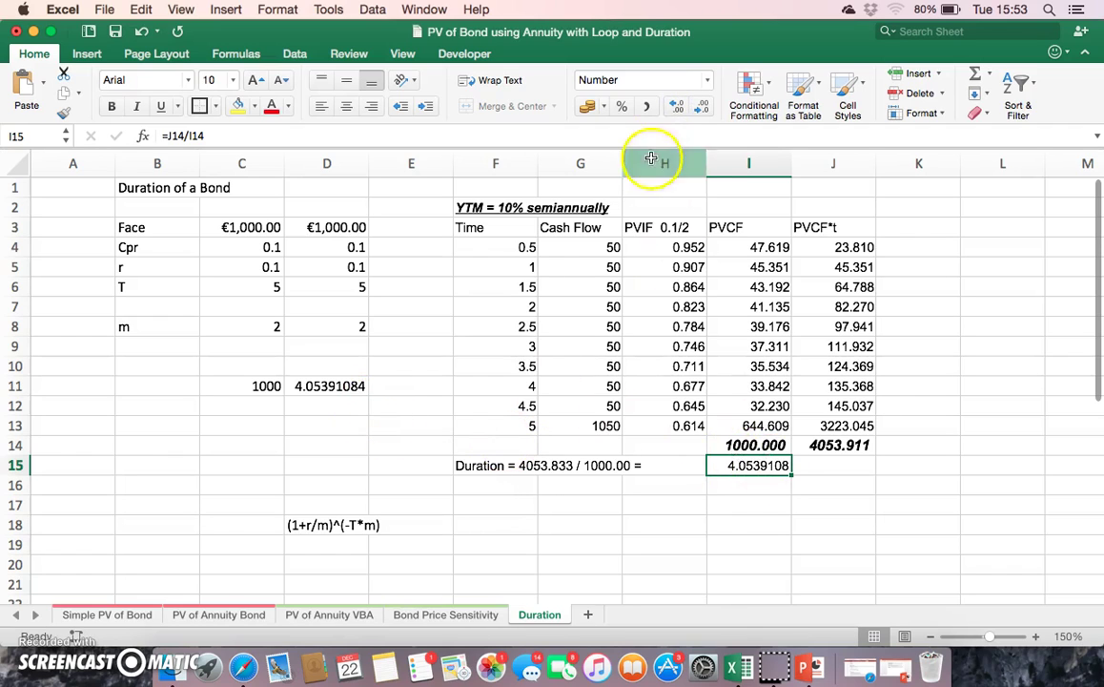
{"action": "left_click", "coordinate": [696, 108]}
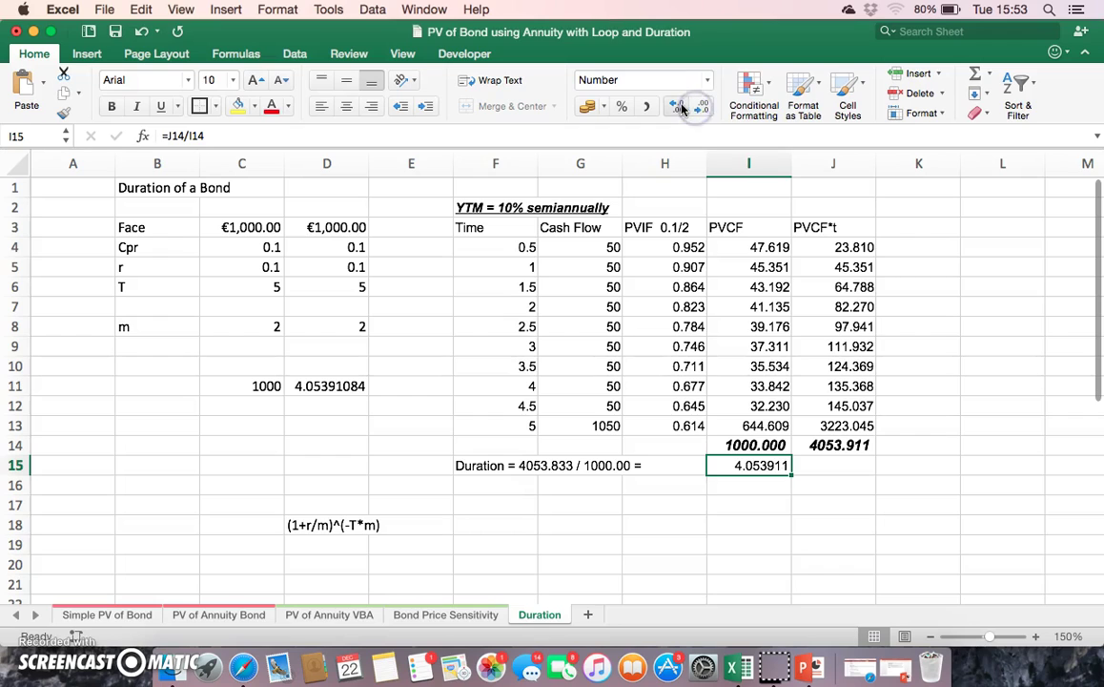
{"action": "left_click", "coordinate": [681, 107]}
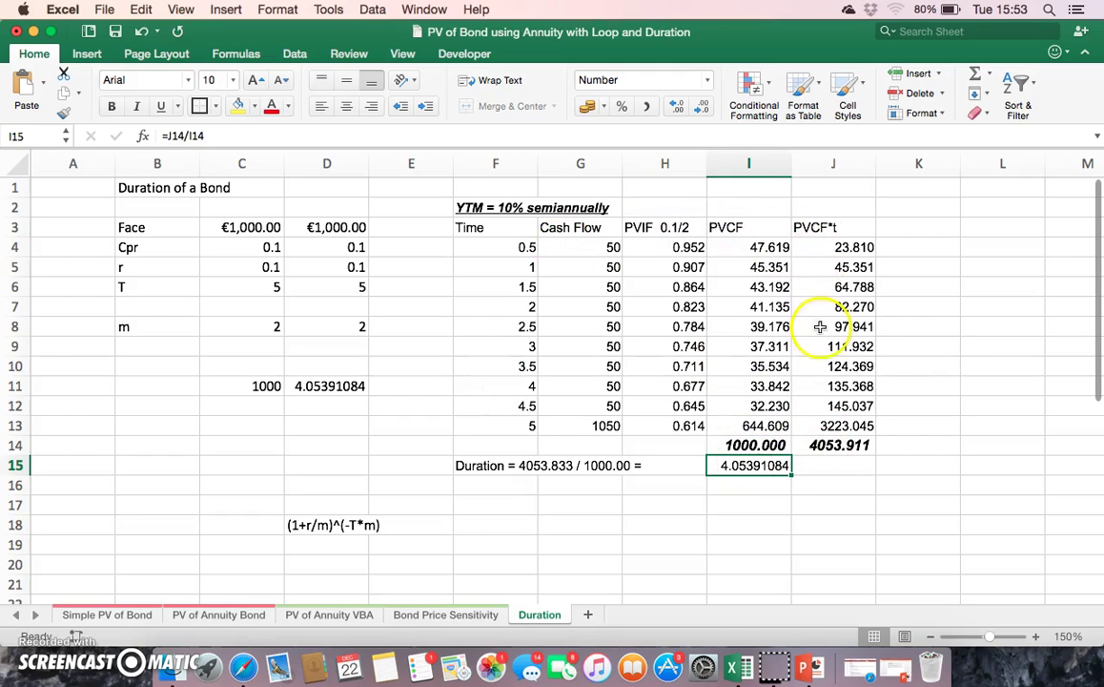
{"action": "left_click", "coordinate": [815, 672]}
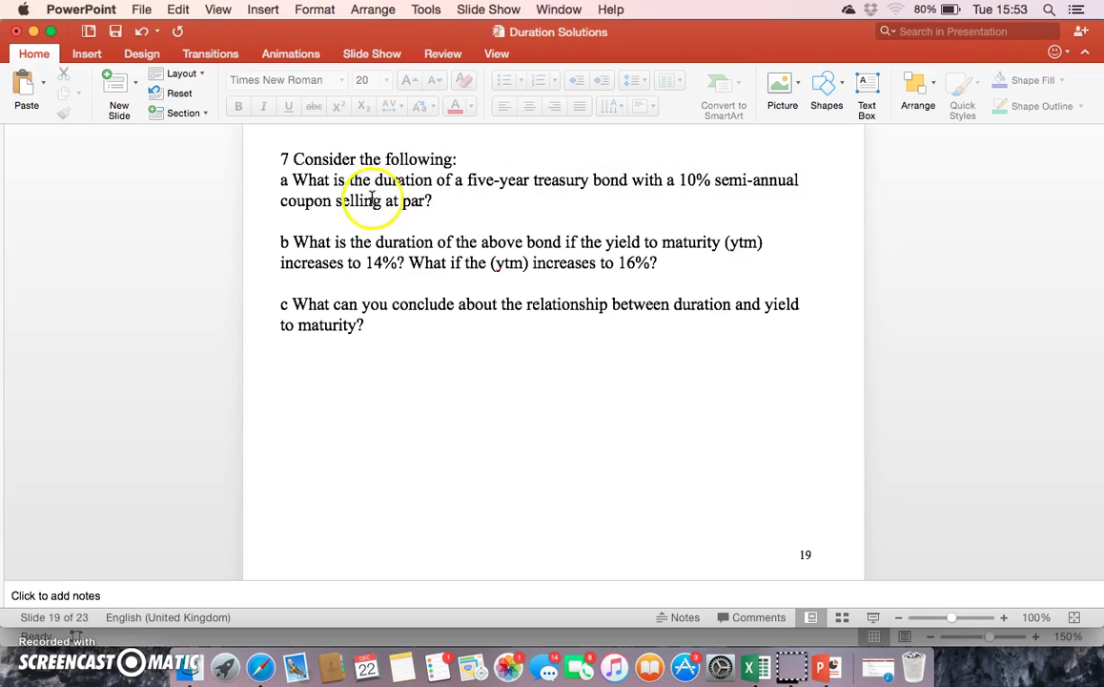
Copy slide 19's question a about the five-year, 10% semi-annual treasury bond.
{"action": "left_click_drag", "start_coordinate": [437, 202], "coordinate": [278, 161]}
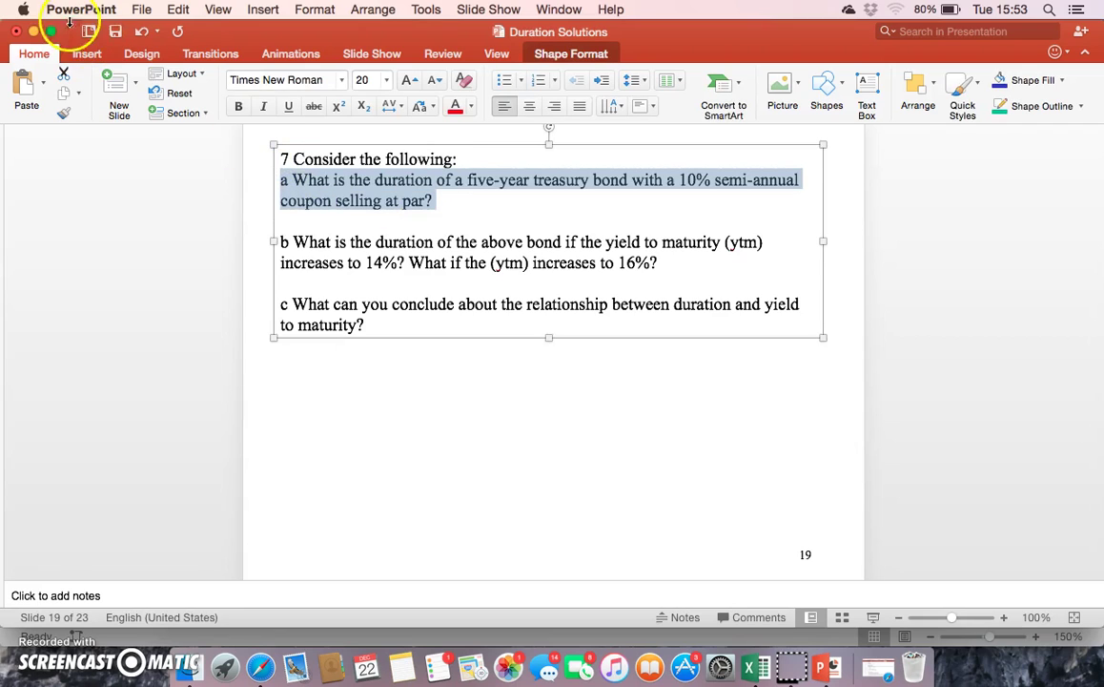
{"action": "left_click", "coordinate": [178, 13]}
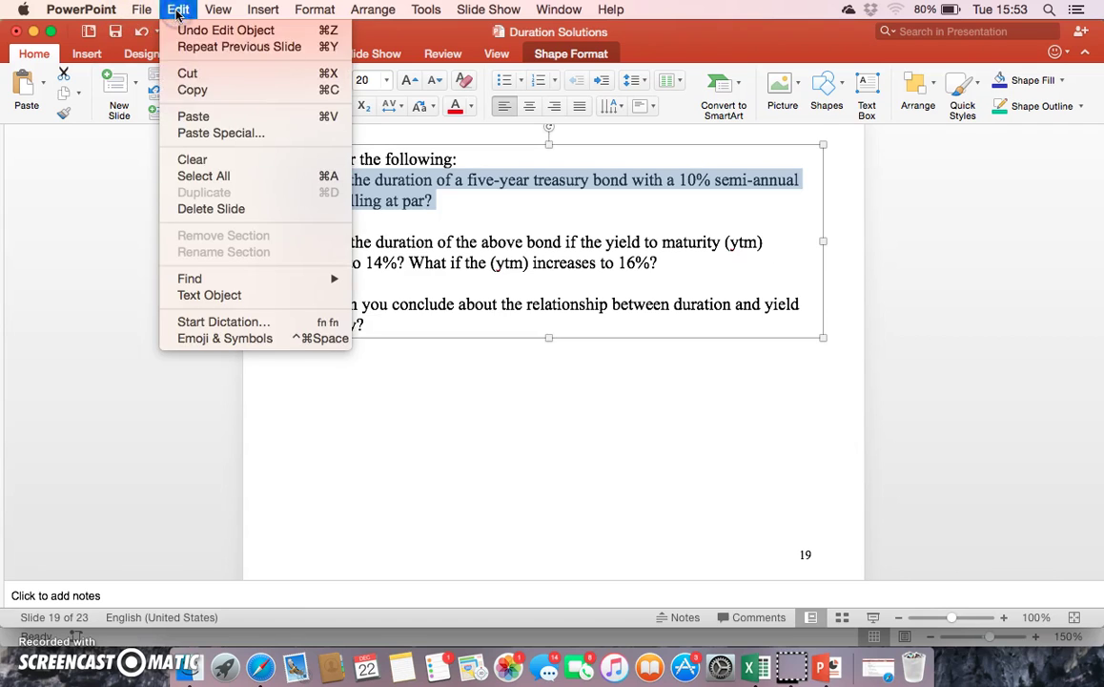
{"action": "left_click", "coordinate": [187, 92]}
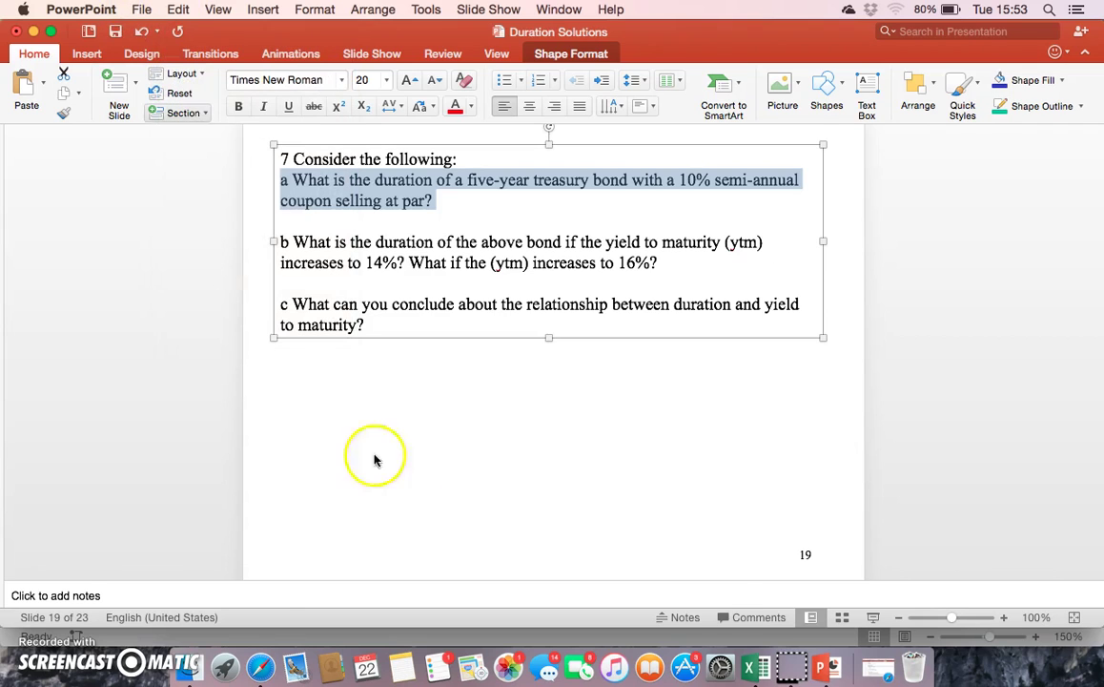
{"action": "left_click", "coordinate": [749, 667]}
Paste the question a text into F17 as a picture and resize it.
{"action": "left_click", "coordinate": [469, 506]}
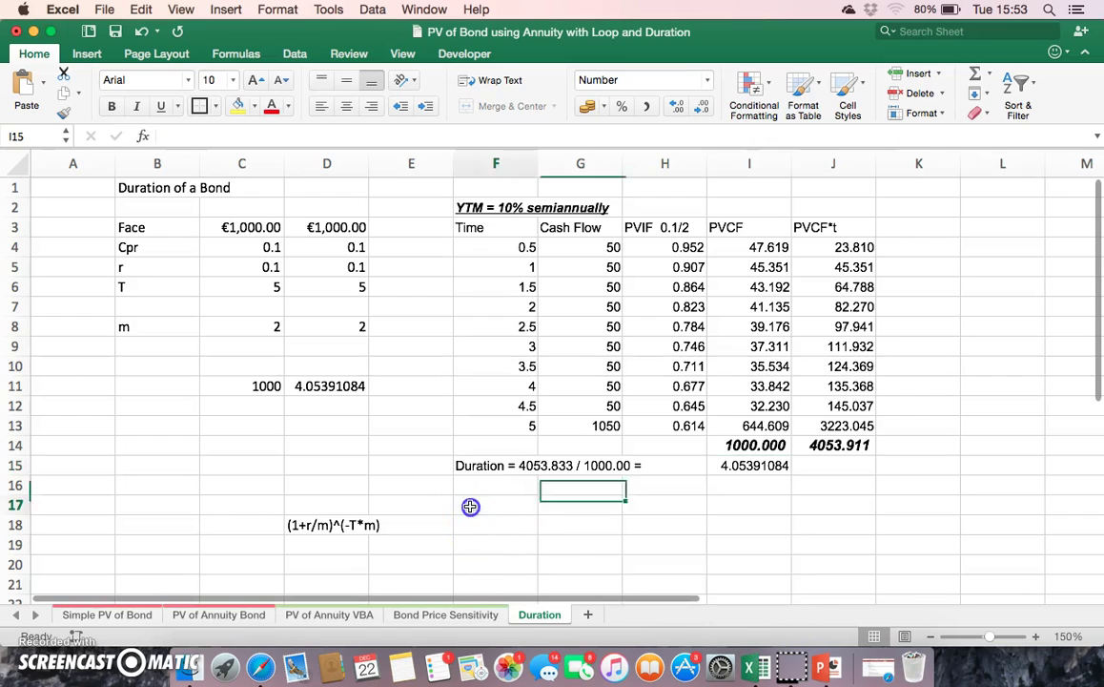
{"action": "left_click", "coordinate": [134, 17]}
{"action": "left_click", "coordinate": [164, 135]}
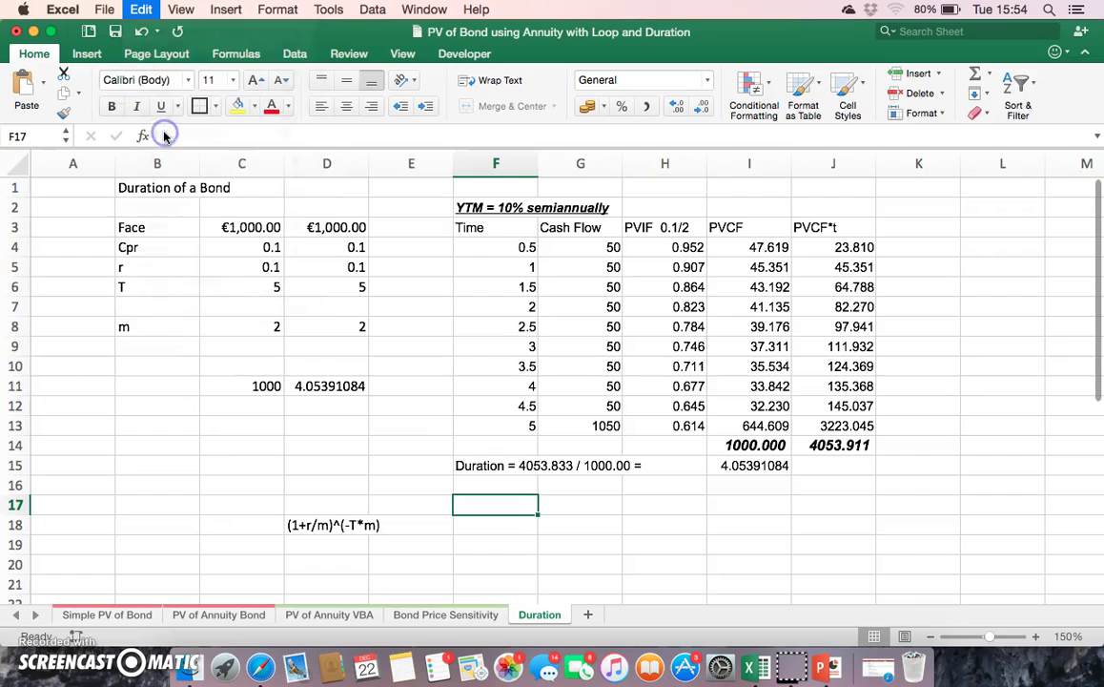
{"action": "left_click", "coordinate": [511, 353]}
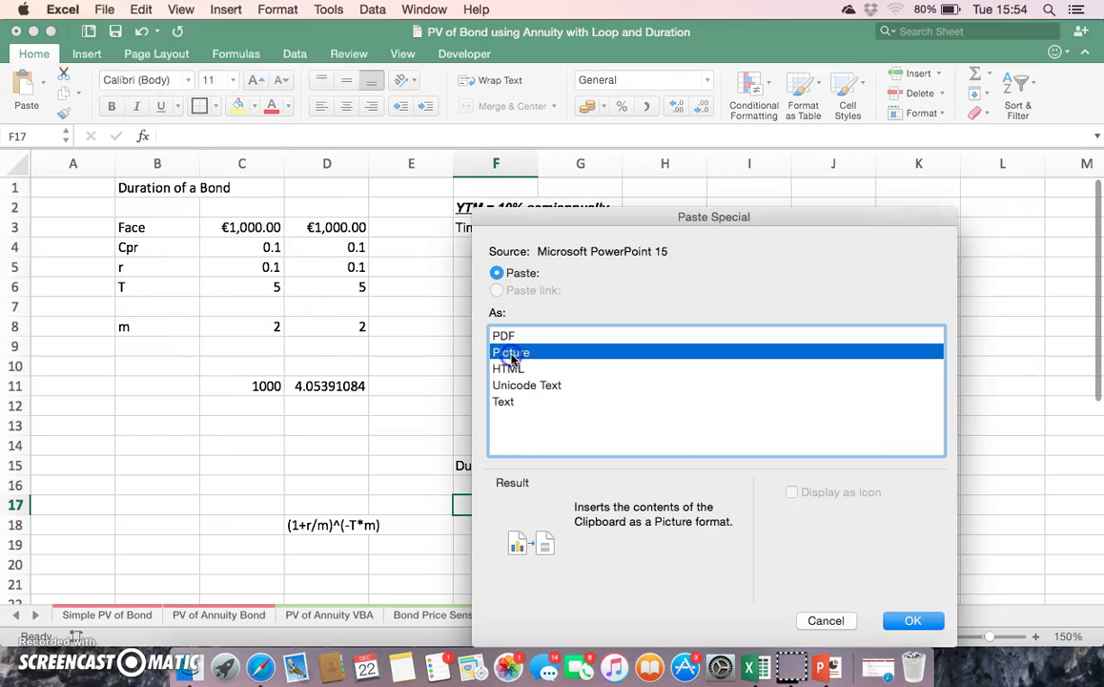
{"action": "left_click", "coordinate": [911, 621]}
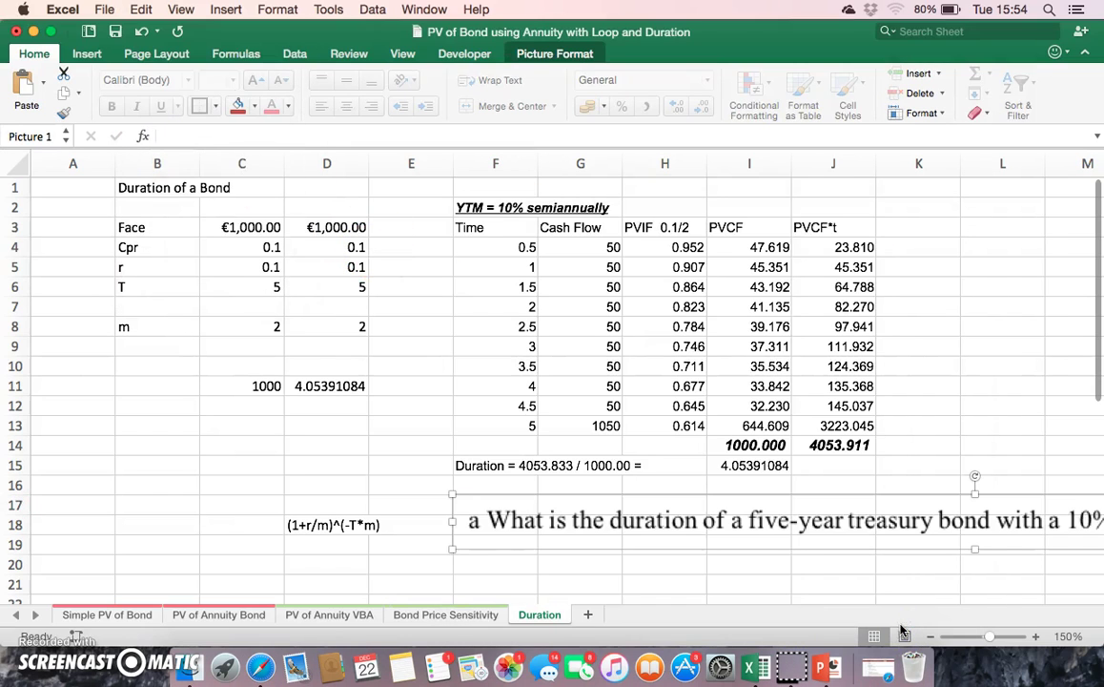
{"action": "left_click_drag", "start_coordinate": [452, 494], "coordinate": [513, 515]}
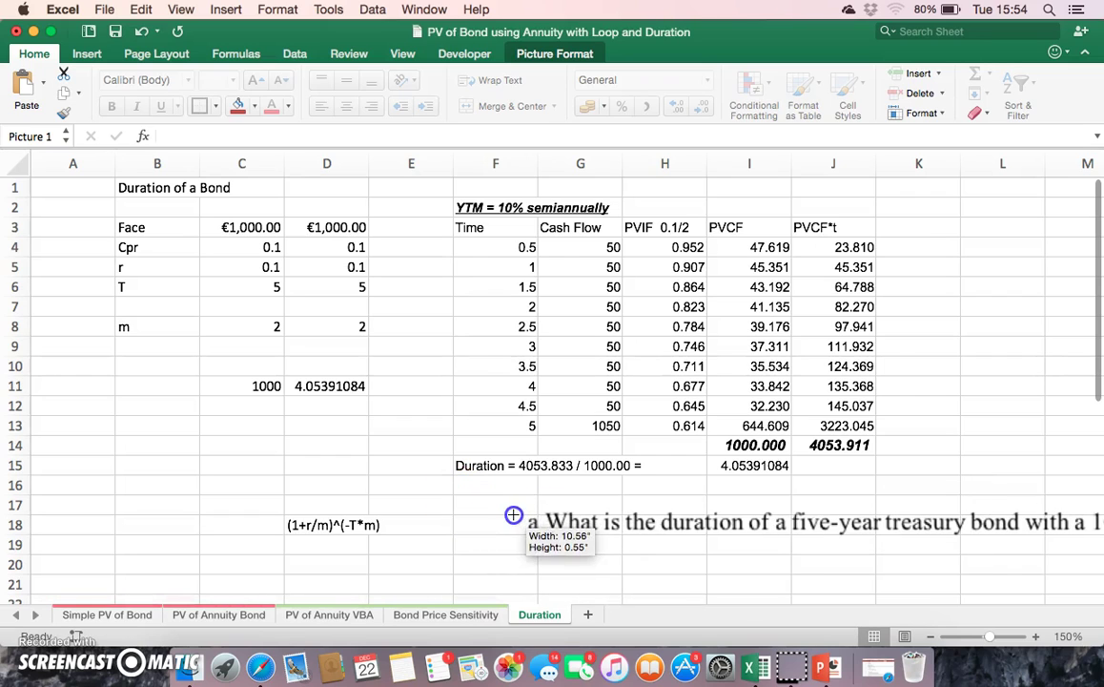
{"action": "left_click", "coordinate": [59, 647]}
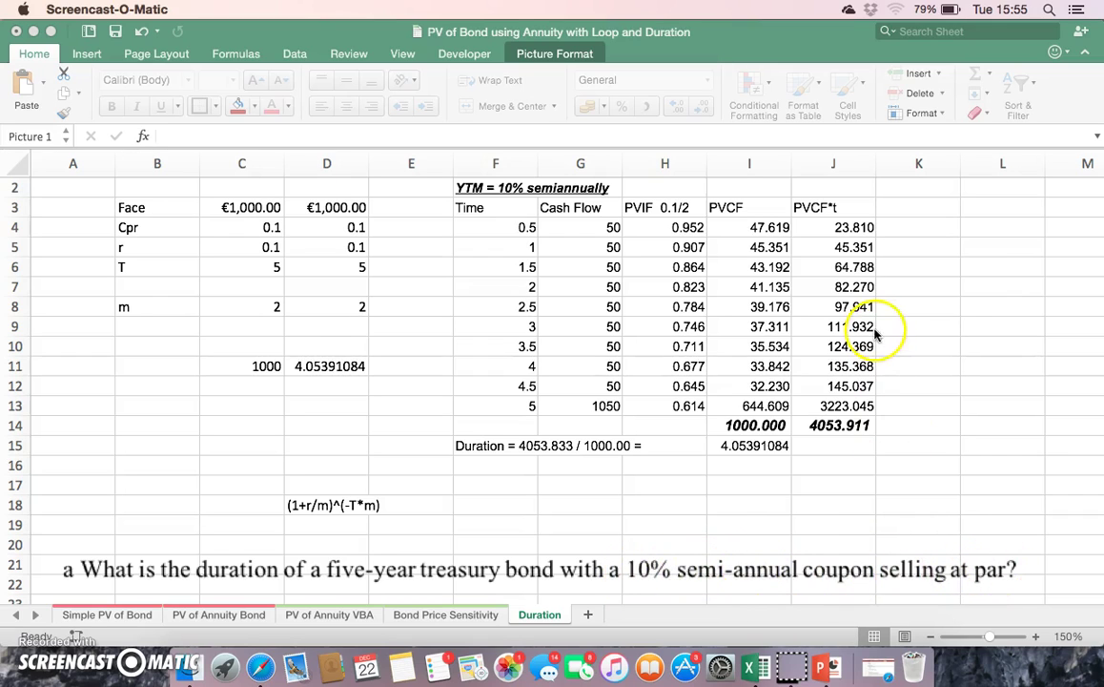
{"action": "left_click", "coordinate": [940, 265]}
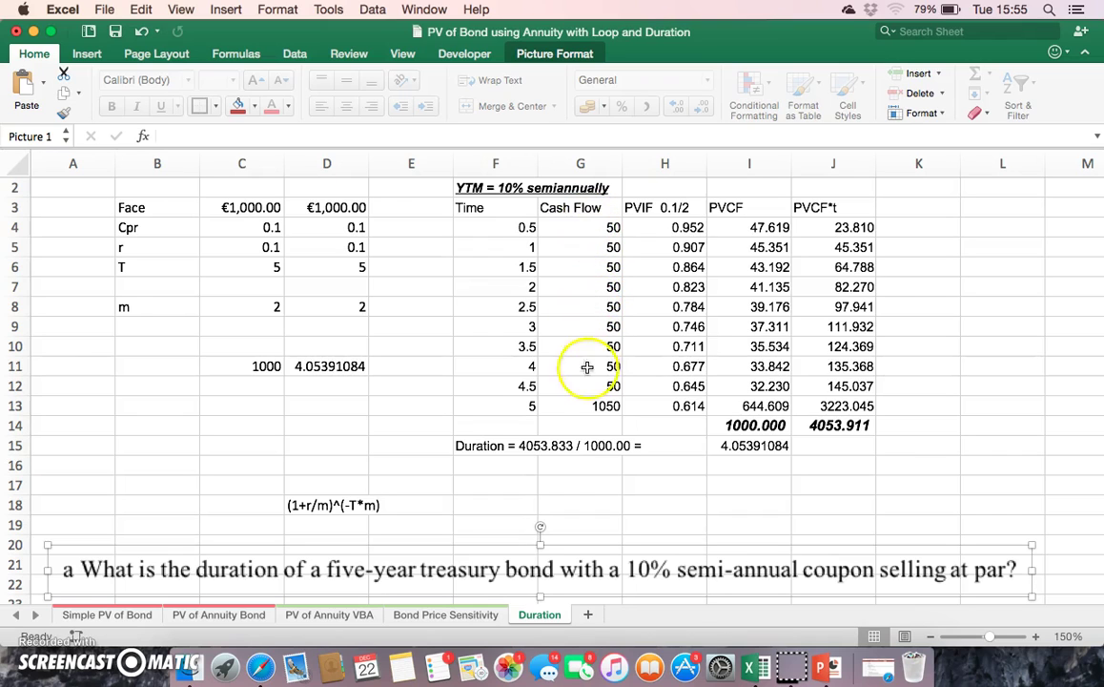
Review the PVIF formulas in H4 through H10.
{"action": "left_click", "coordinate": [656, 225]}
{"action": "left_click", "coordinate": [665, 246]}
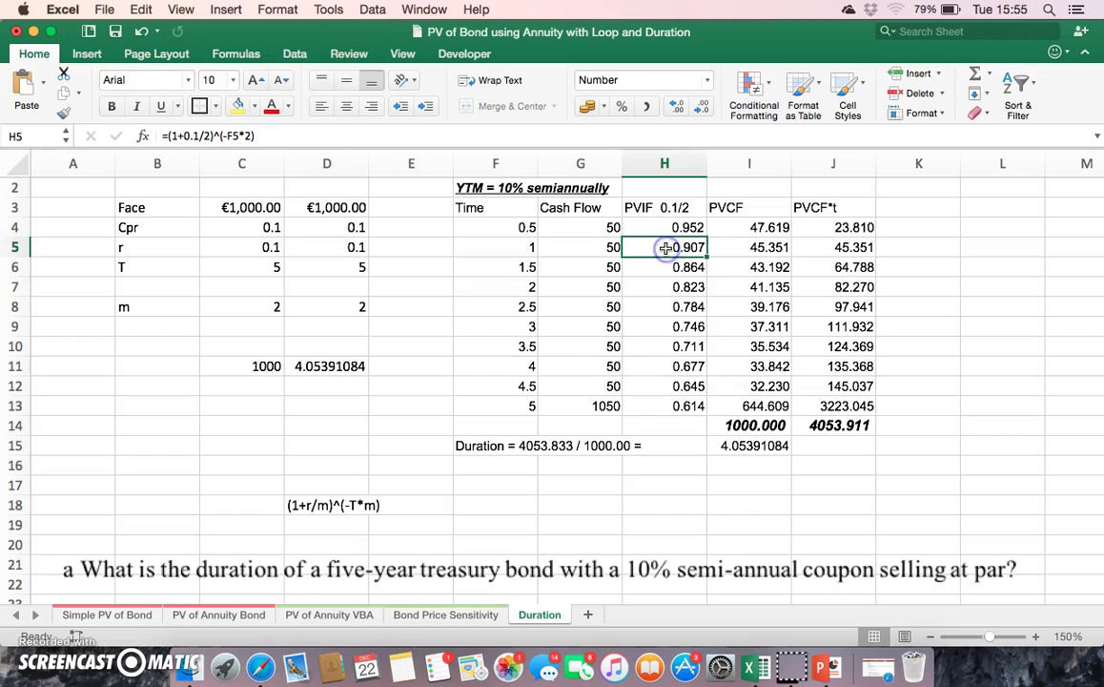
{"action": "left_click", "coordinate": [665, 273]}
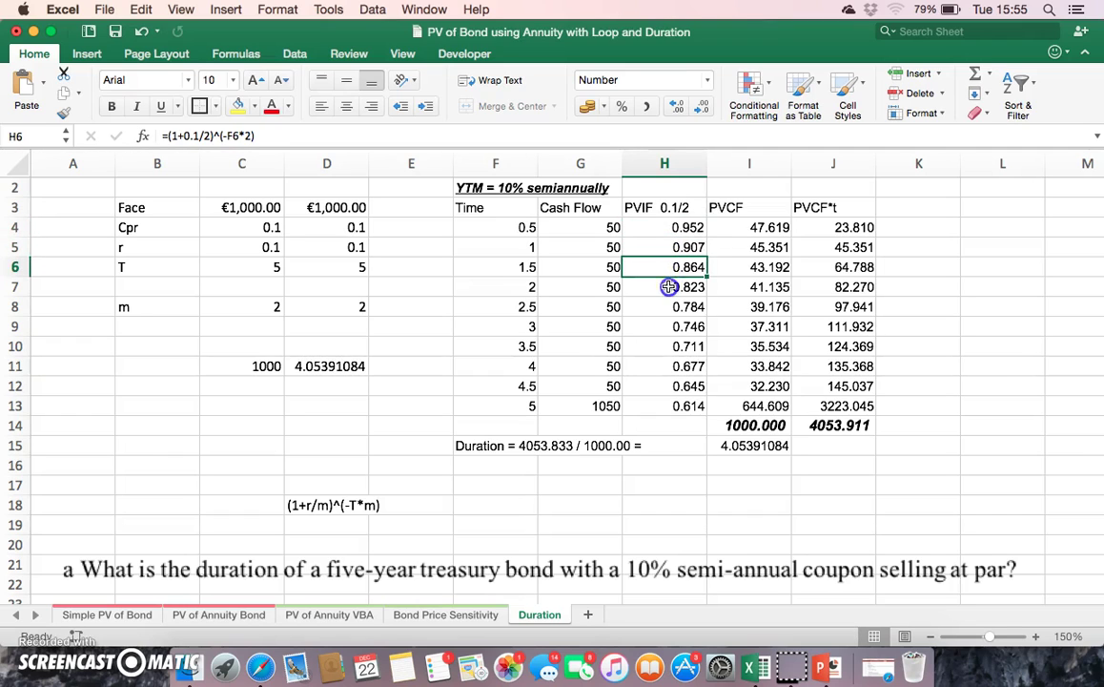
{"action": "left_click", "coordinate": [669, 286]}
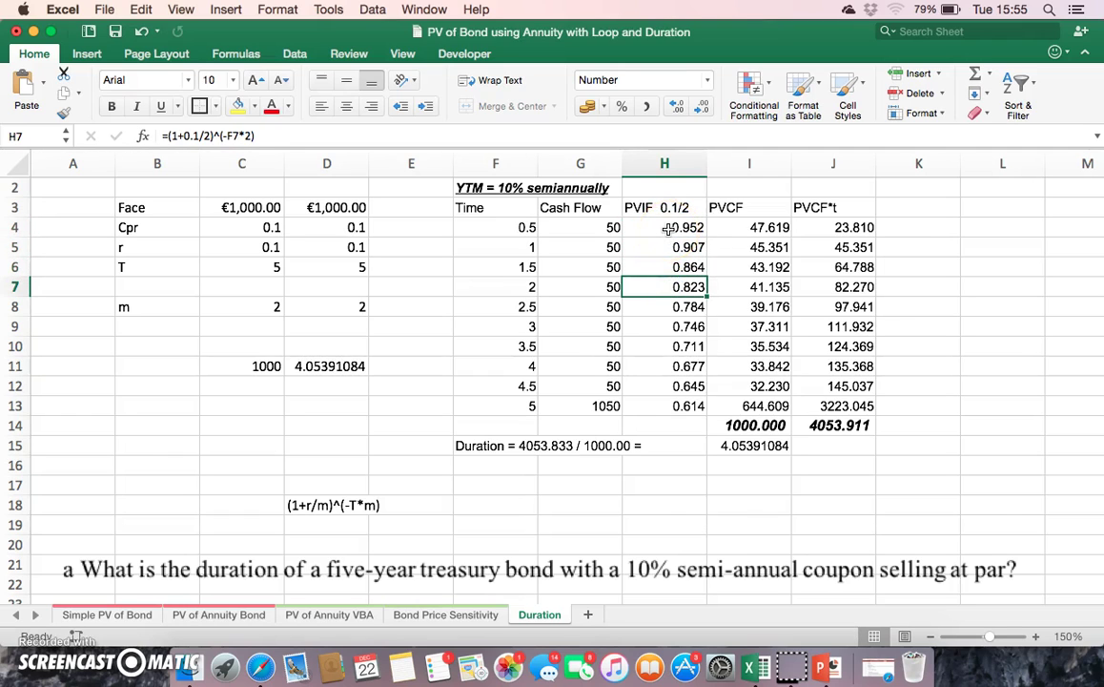
{"action": "left_click", "coordinate": [670, 229]}
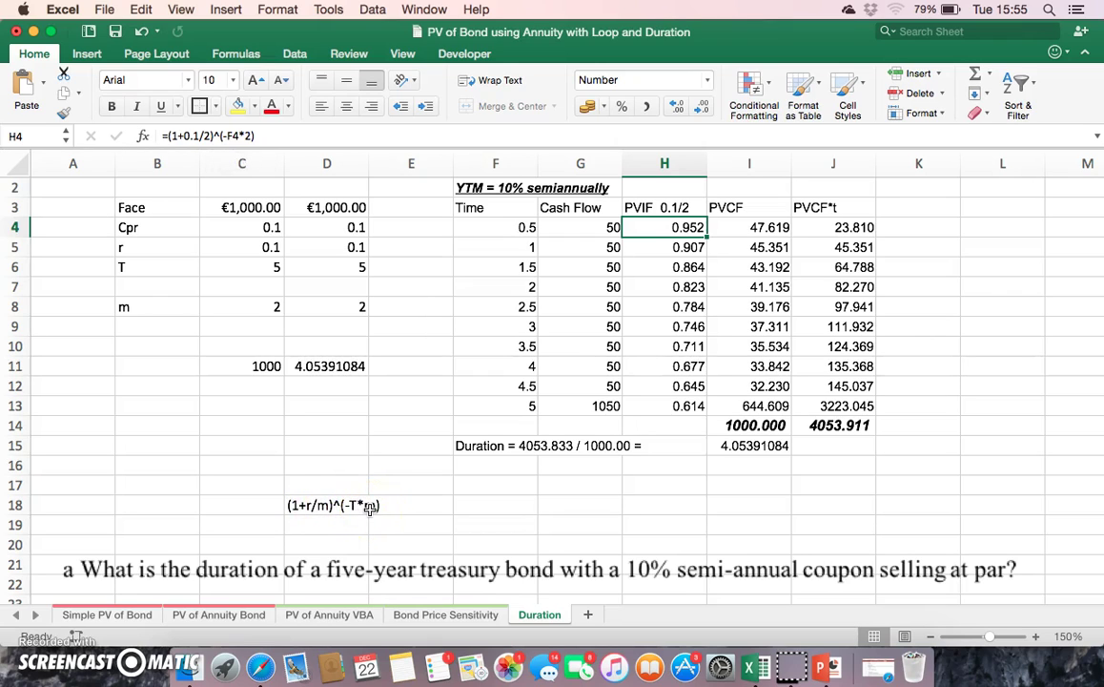
{"action": "key", "text": "Down"}
{"action": "key", "text": "Down"}
{"action": "key", "text": "Down"}
{"action": "key", "text": "Down"}
{"action": "key", "text": "Down"}
{"action": "key", "text": "Down"}
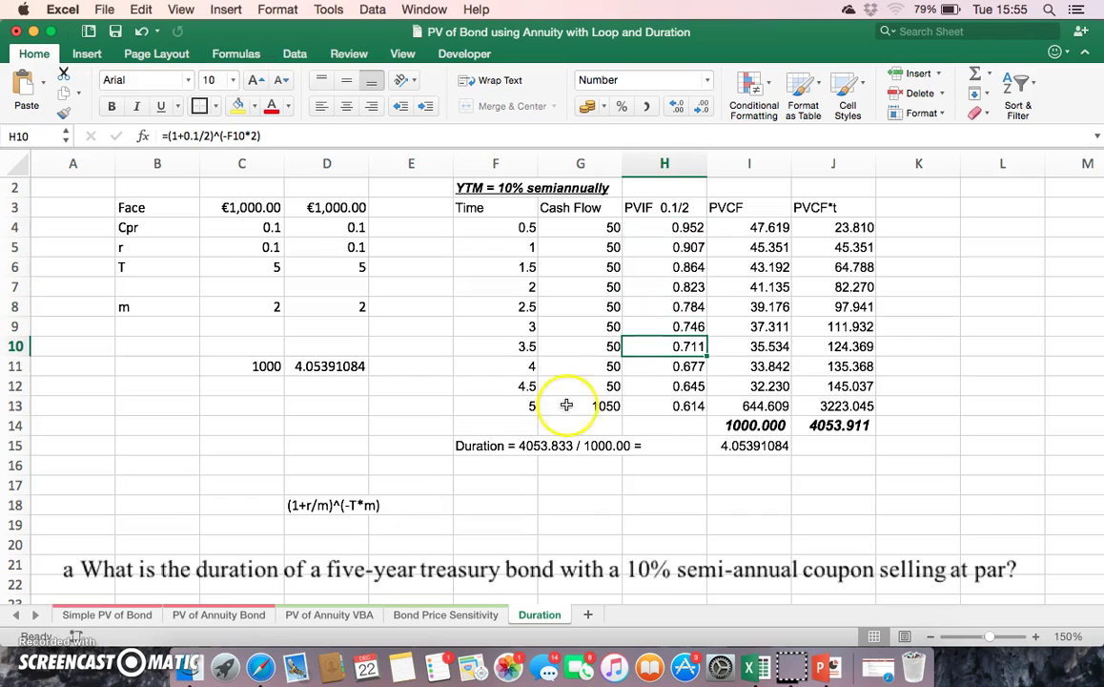
Review the PVCF formula =H4*G4 in I4 and the I14 total.
{"action": "left_click", "coordinate": [753, 229]}
{"action": "double_click", "coordinate": [749, 228]}
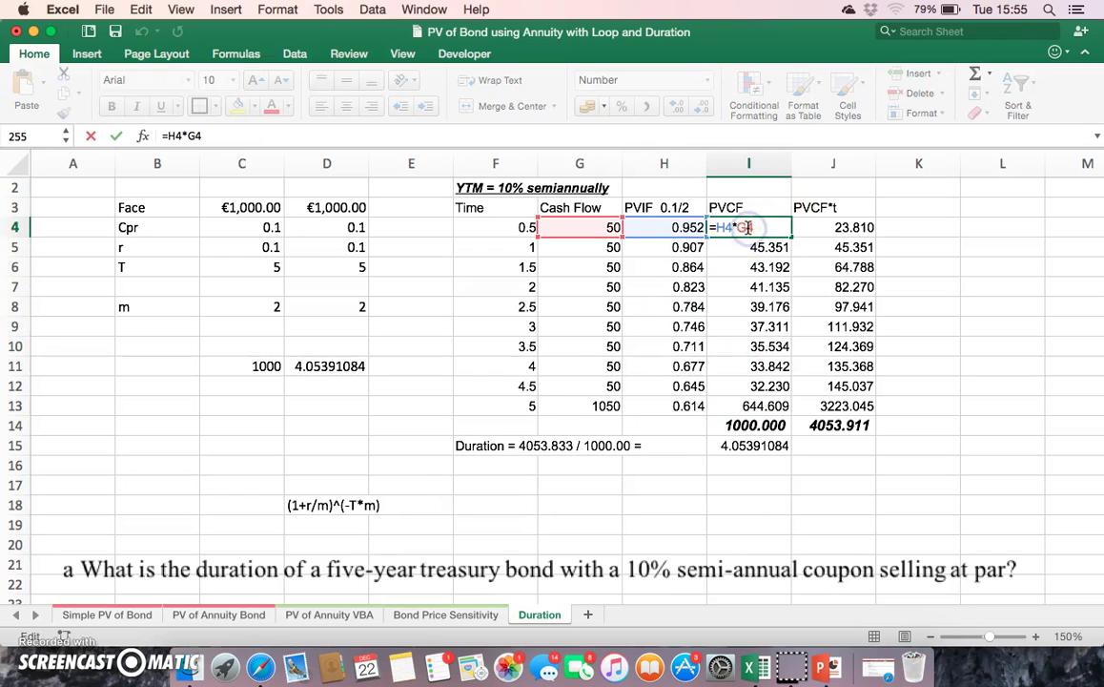
{"action": "key", "text": "Return"}
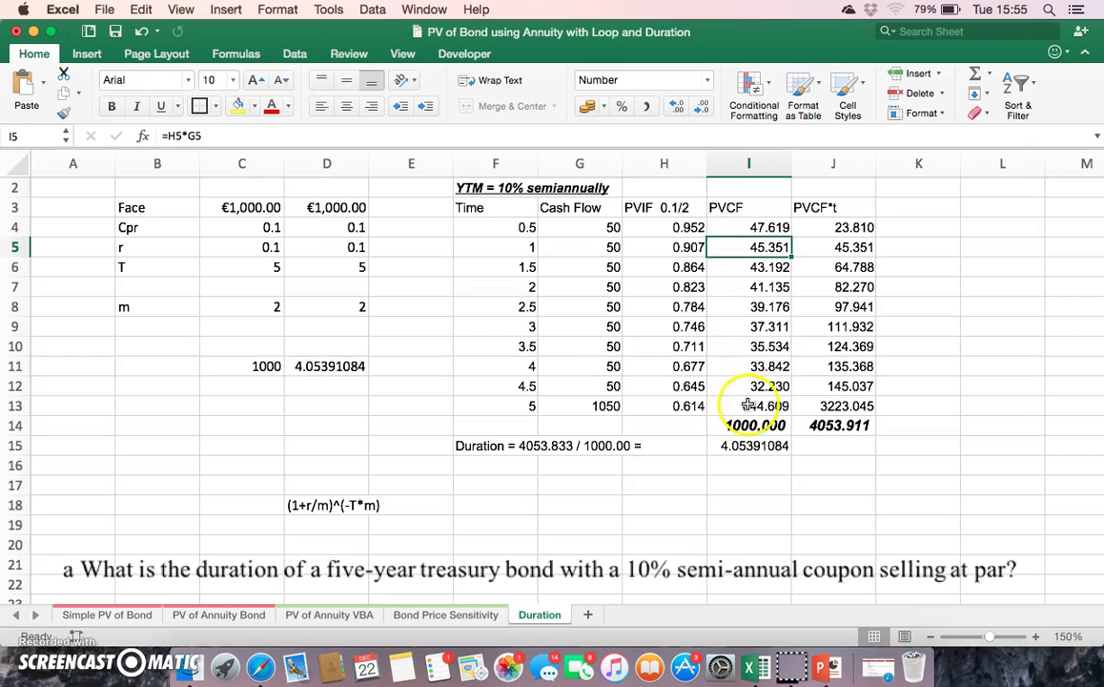
{"action": "left_click", "coordinate": [748, 426]}
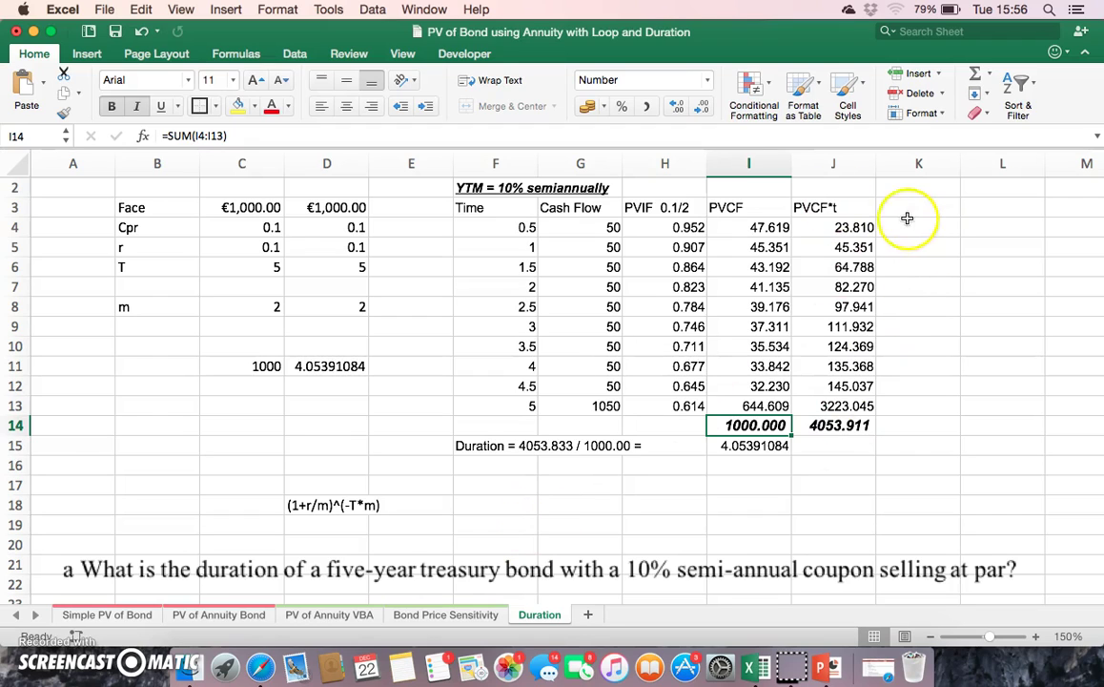
{"action": "left_click", "coordinate": [764, 227]}
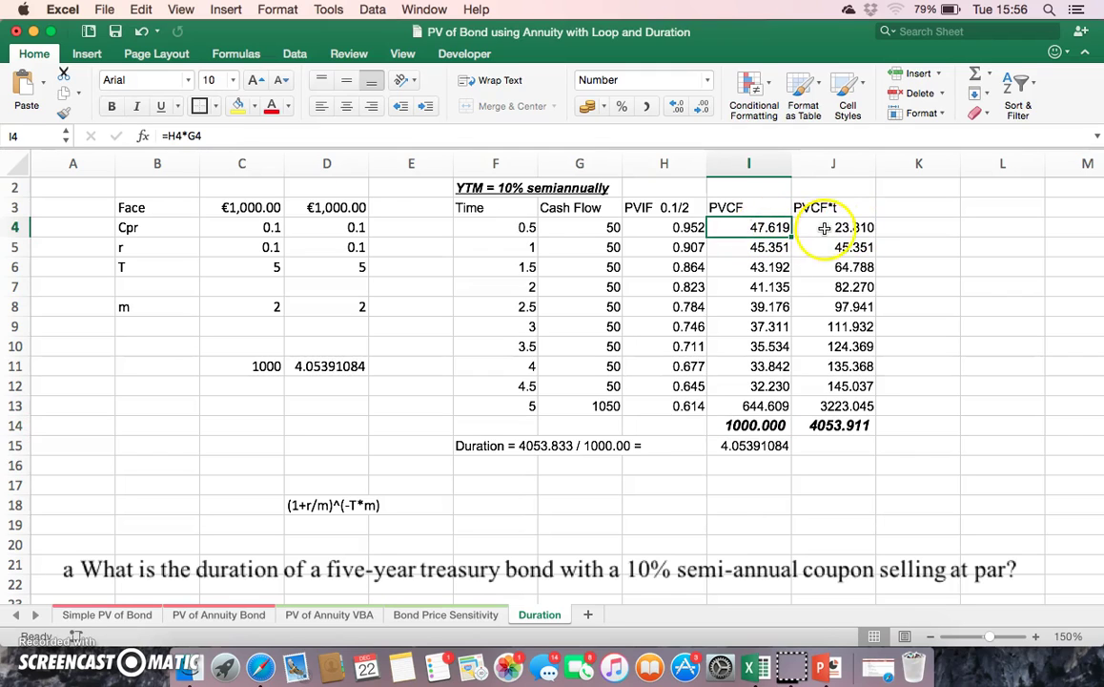
Review the PVCF*t formulas in J4, J8 and J14, then confirm I15 as =J14/I14.
{"action": "double_click", "coordinate": [824, 227]}
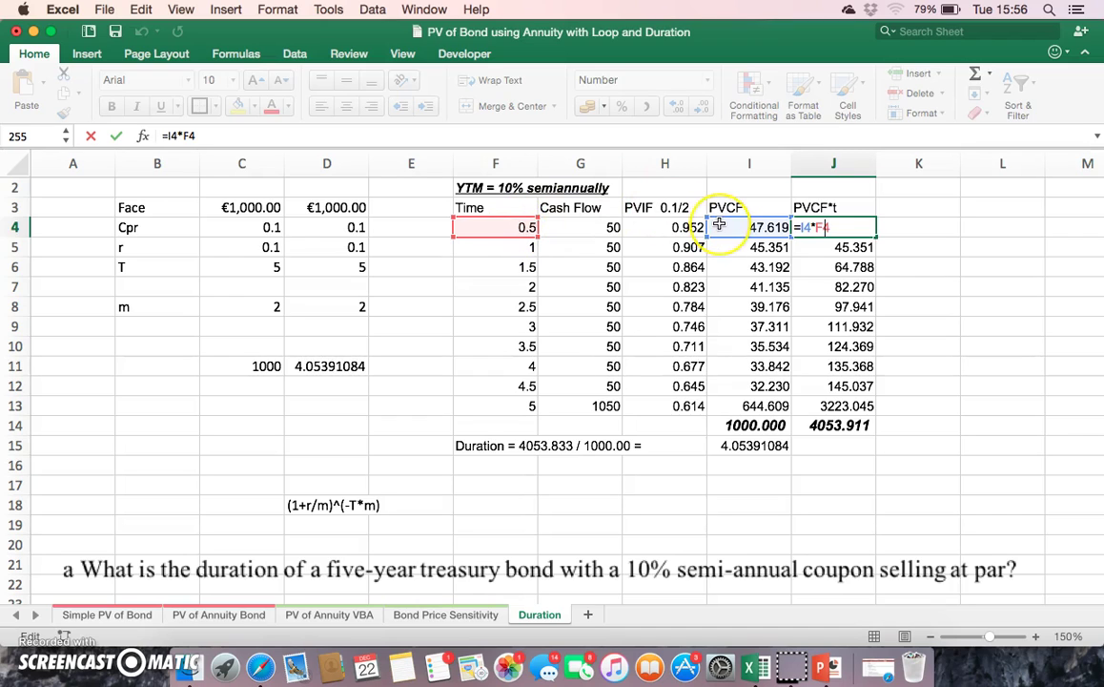
{"action": "key", "text": "Return"}
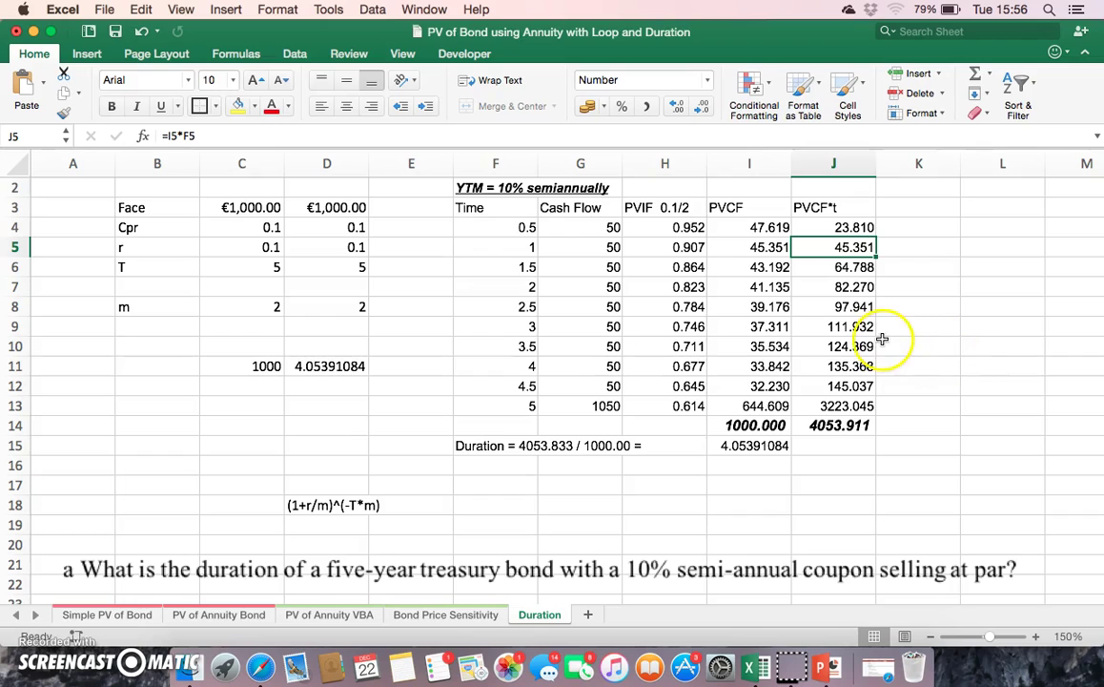
{"action": "double_click", "coordinate": [853, 306]}
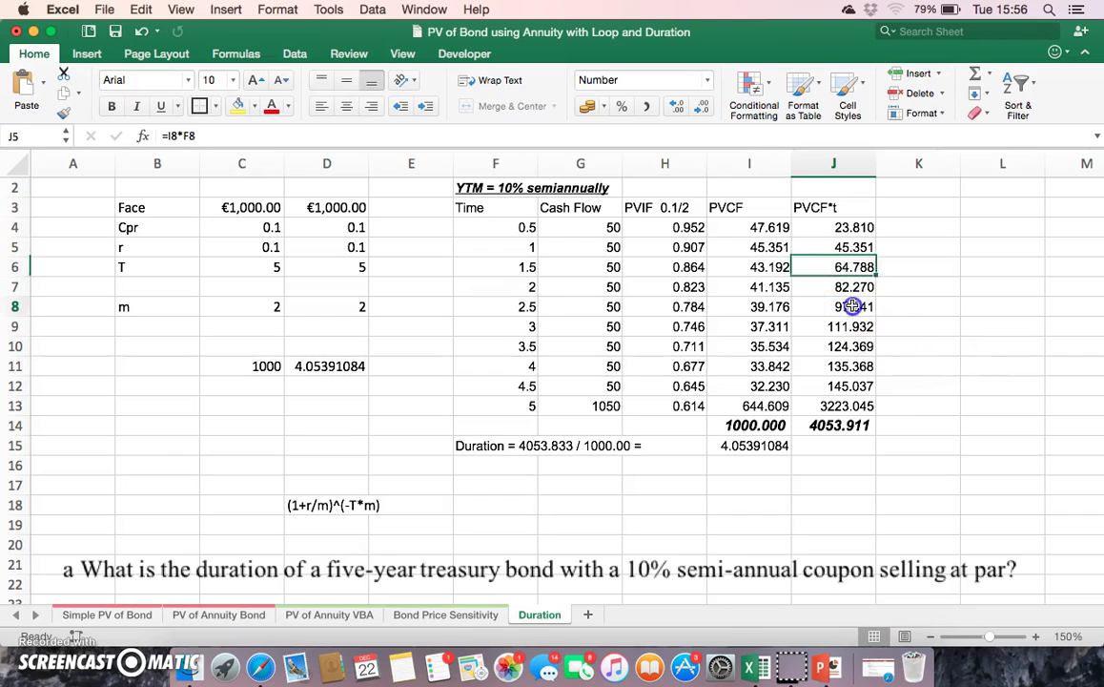
{"action": "key", "text": "Return"}
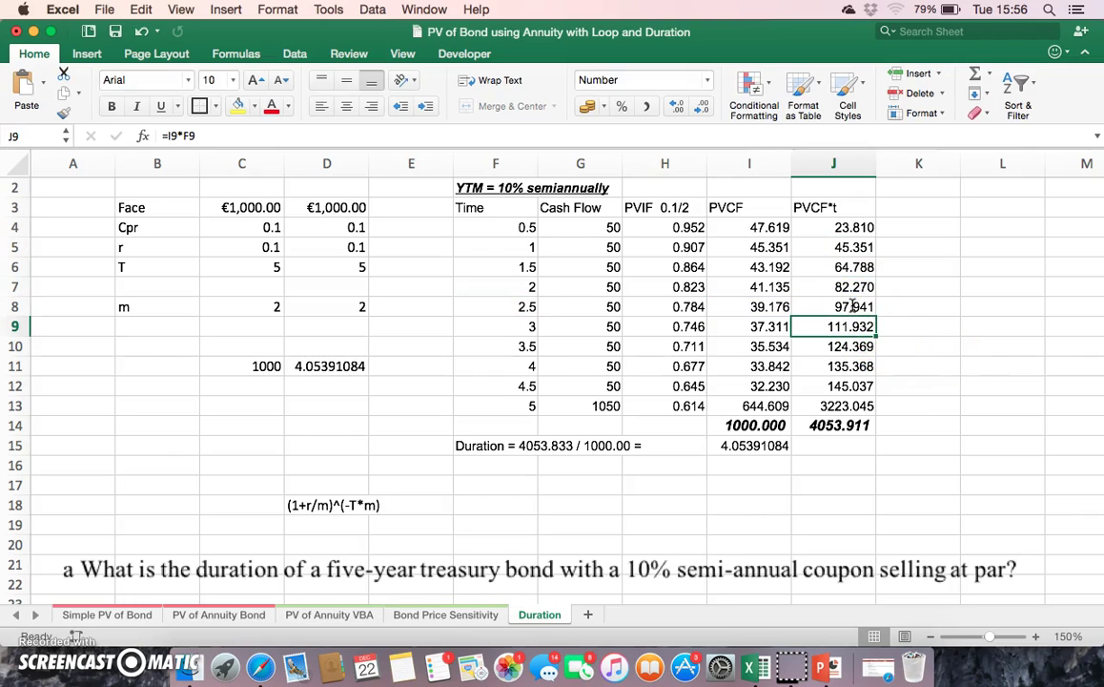
{"action": "left_click", "coordinate": [835, 425]}
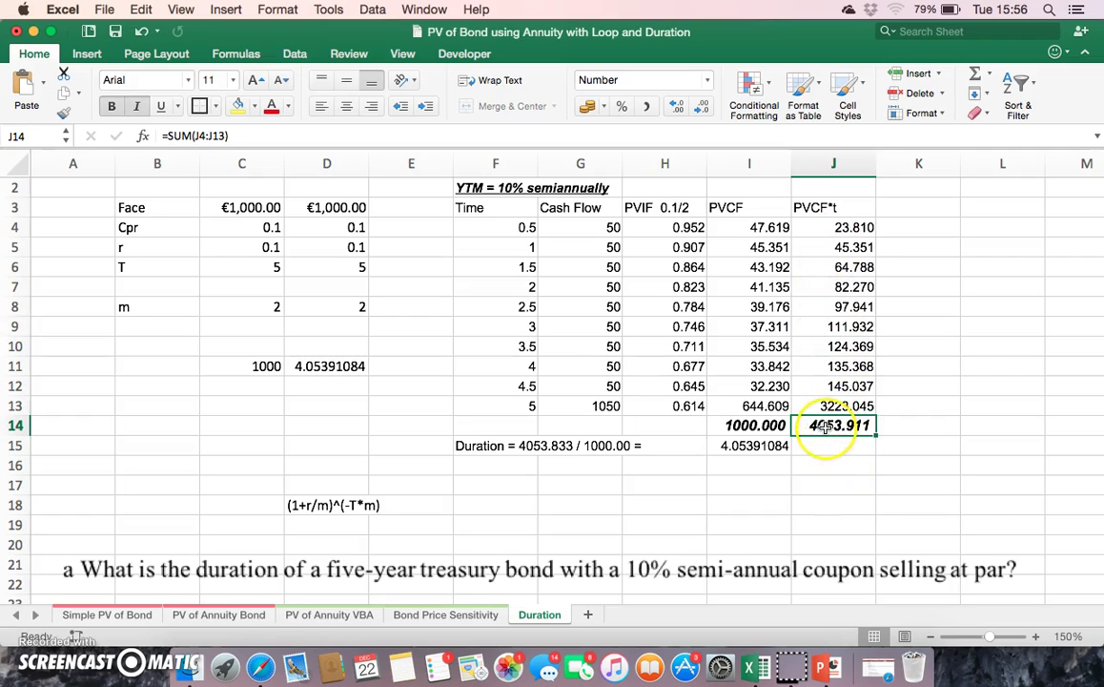
{"action": "left_click", "coordinate": [777, 428]}
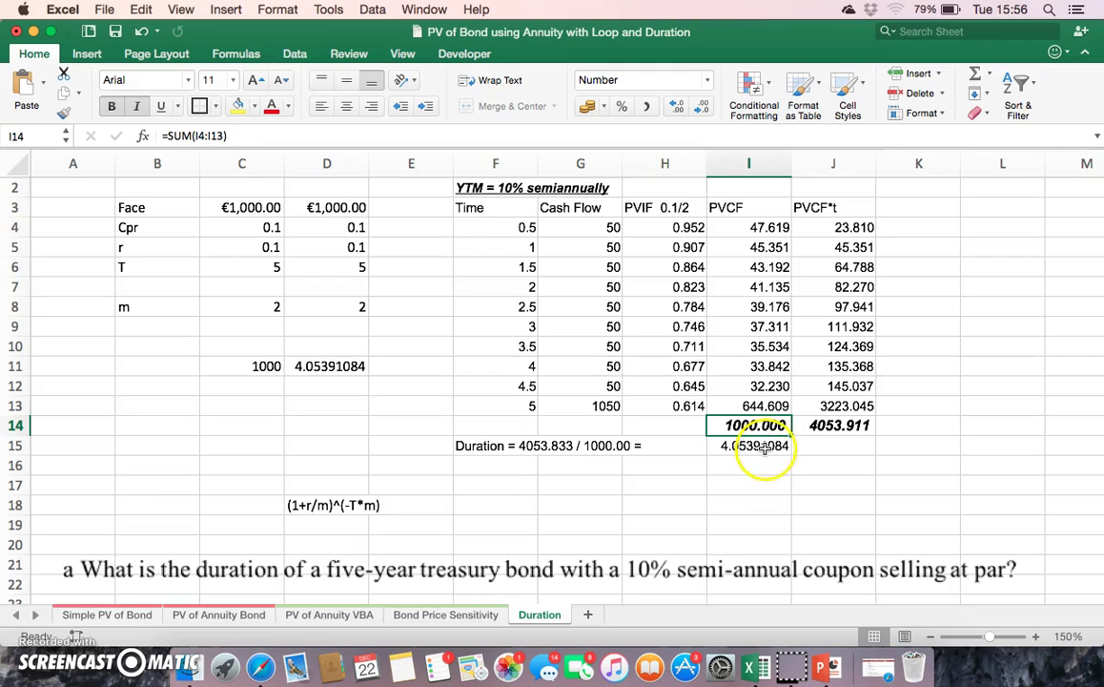
{"action": "double_click", "coordinate": [762, 445]}
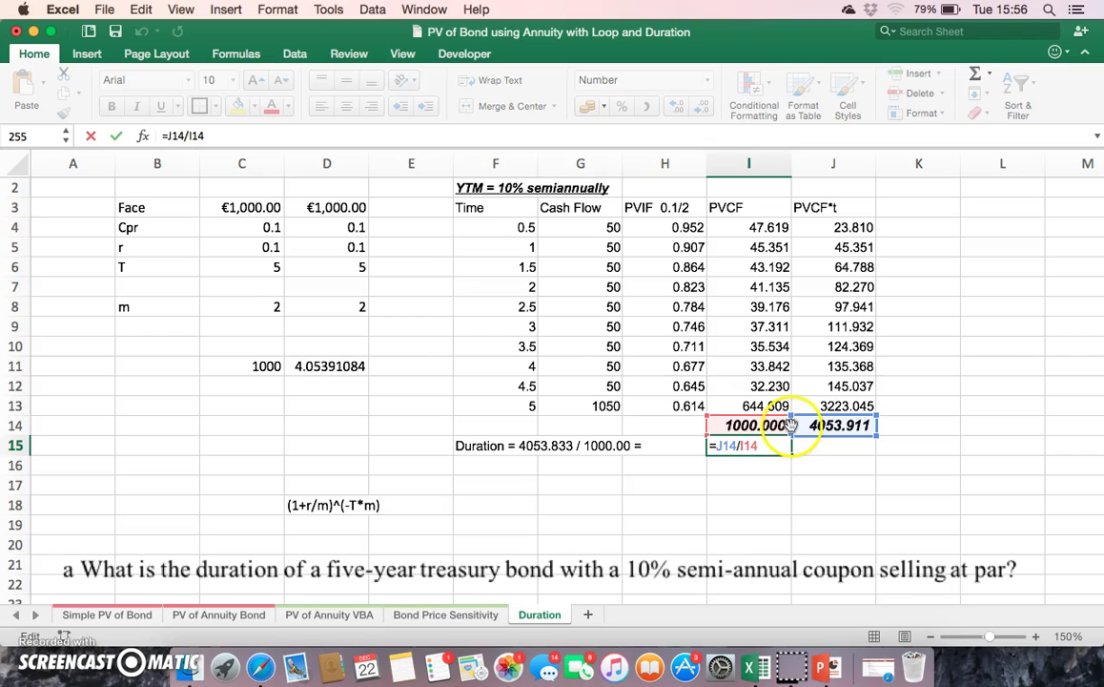
{"action": "key", "text": "Return"}
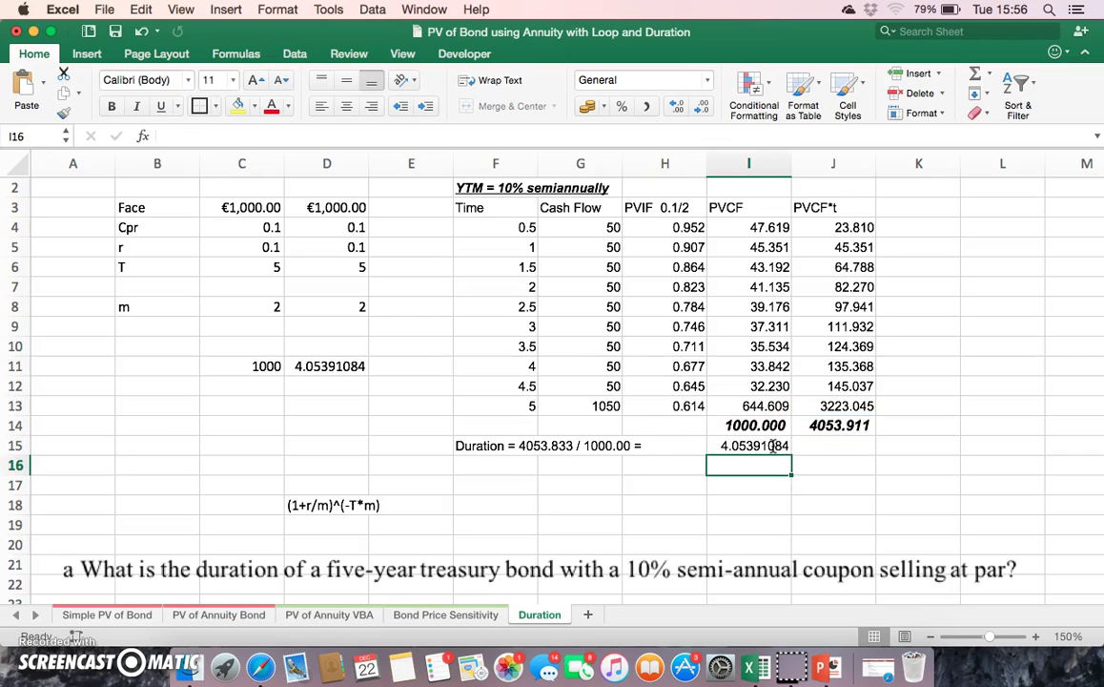
Open the Visual Basic Editor from the Developer tab after checking D11's PVBmDur result.
{"action": "left_click", "coordinate": [320, 365]}
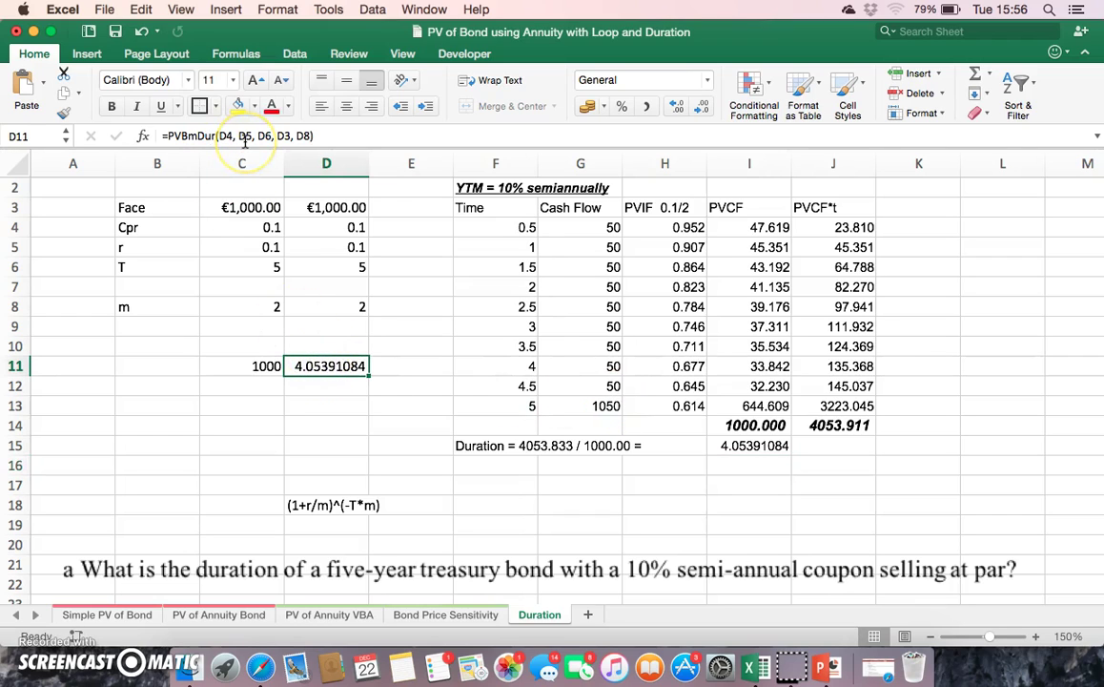
{"action": "left_click", "coordinate": [464, 53]}
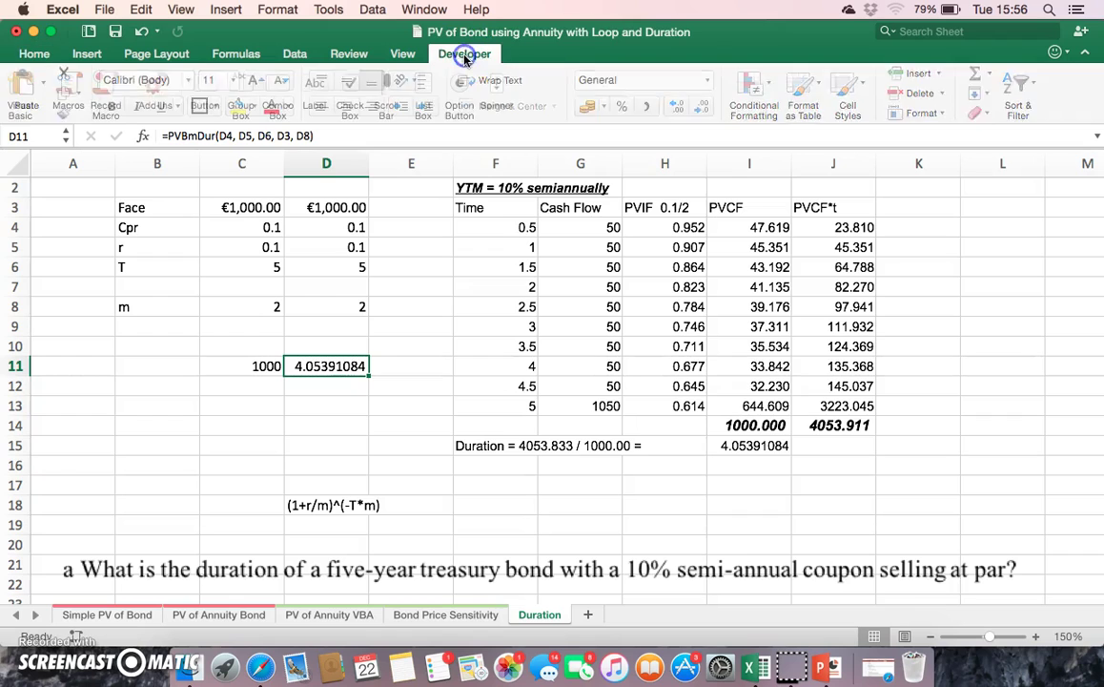
{"action": "left_click", "coordinate": [23, 95]}
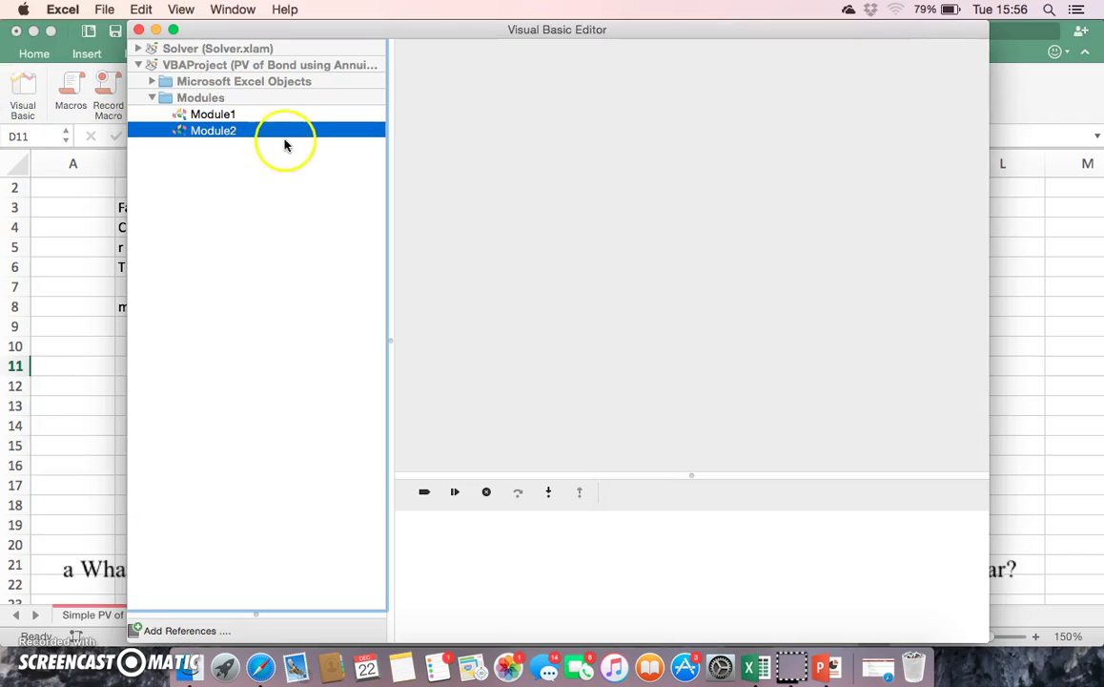
Display Module2's PVBmloop and PVBmDur code, which returns duration as Dur / Price.
{"action": "double_click", "coordinate": [229, 115]}
{"action": "double_click", "coordinate": [226, 132]}
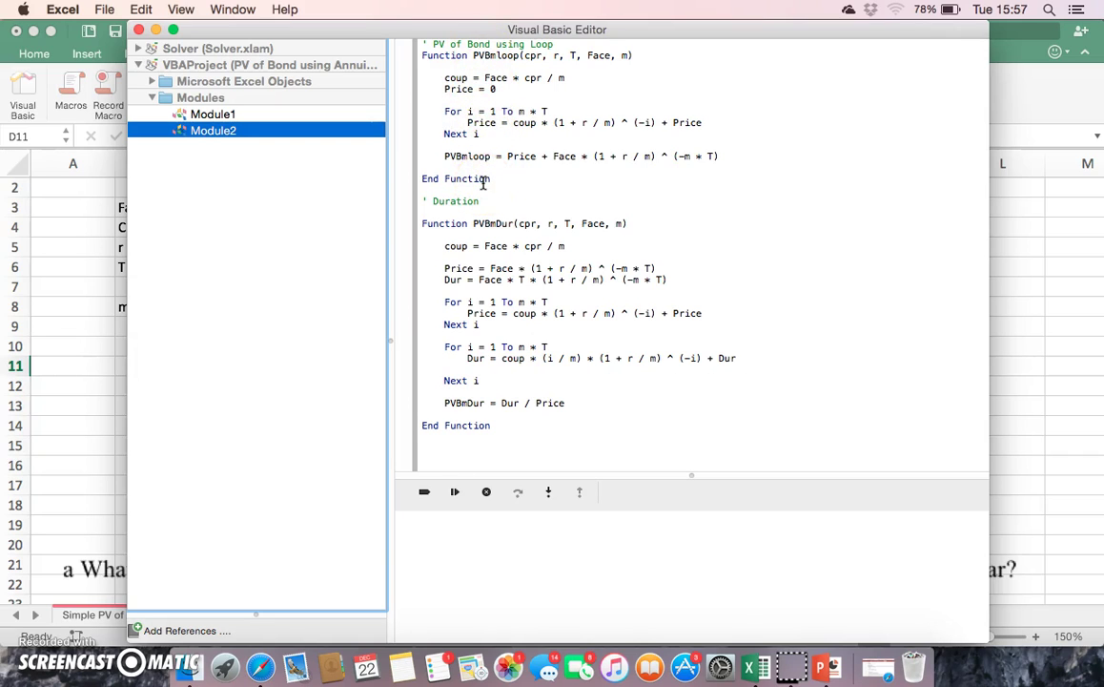
{"action": "left_click", "coordinate": [482, 217]}
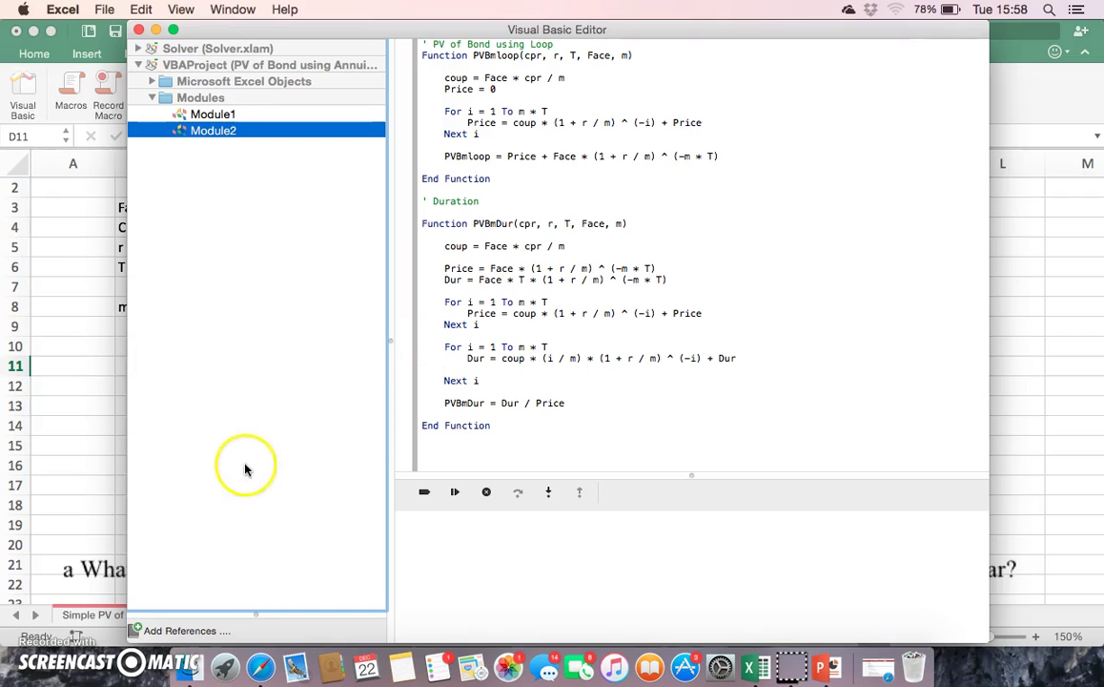
{"action": "left_click", "coordinate": [40, 647]}
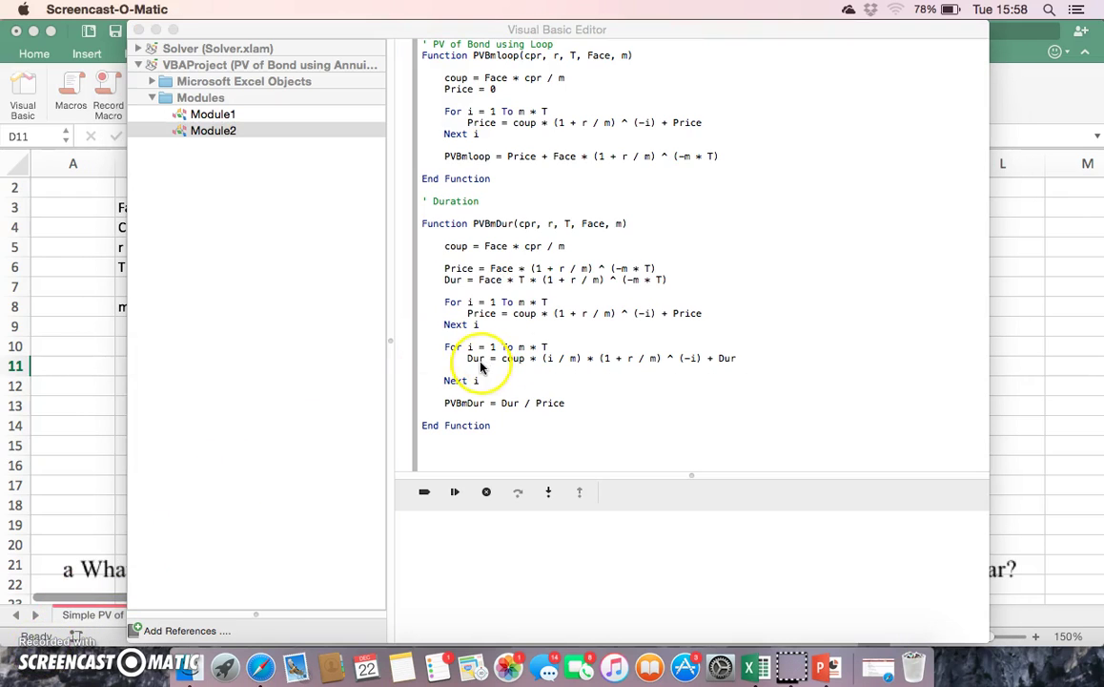